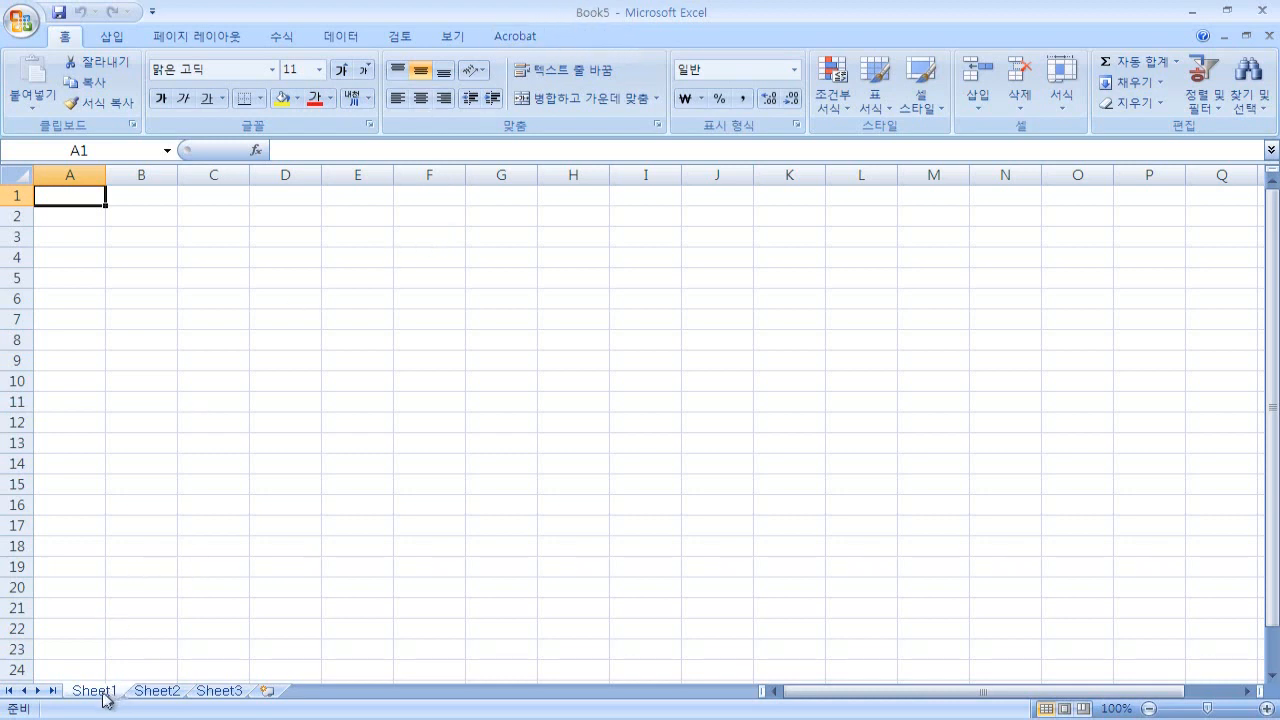
# View the Sheet2 and Sheet3 worksheets and return to Sheet1.
pyautogui.click(158, 692)
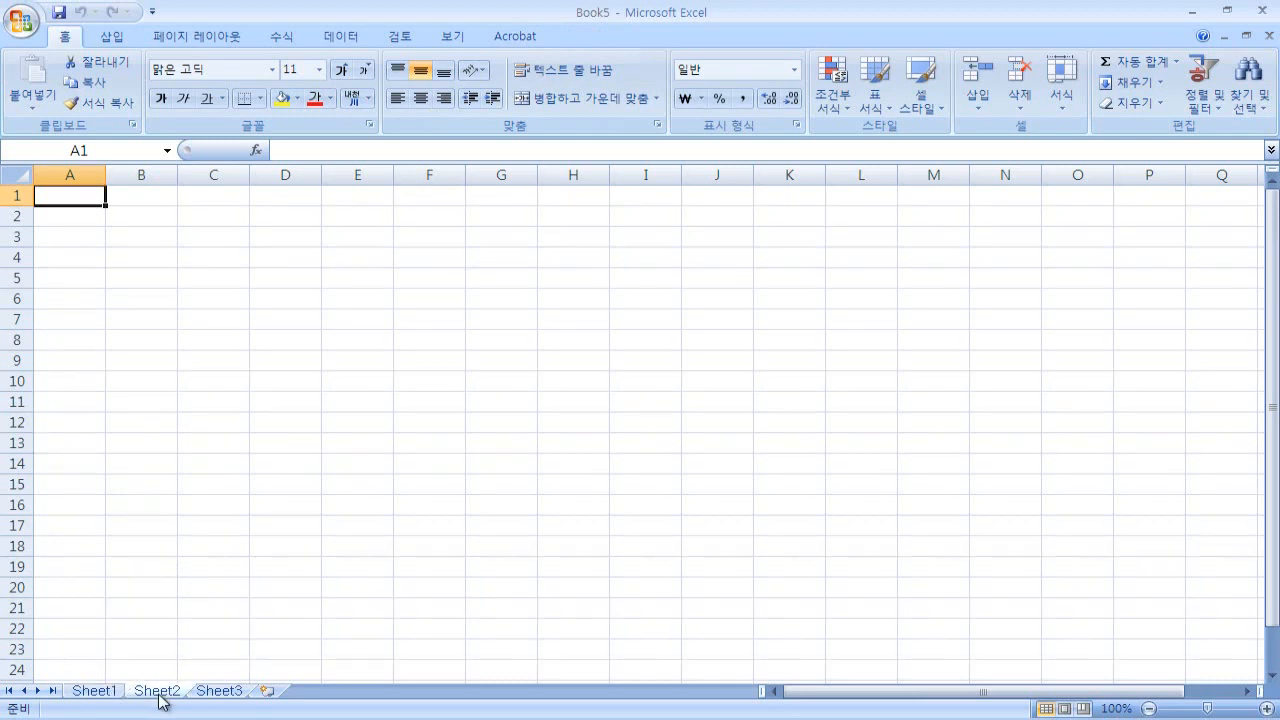
pyautogui.click(222, 692)
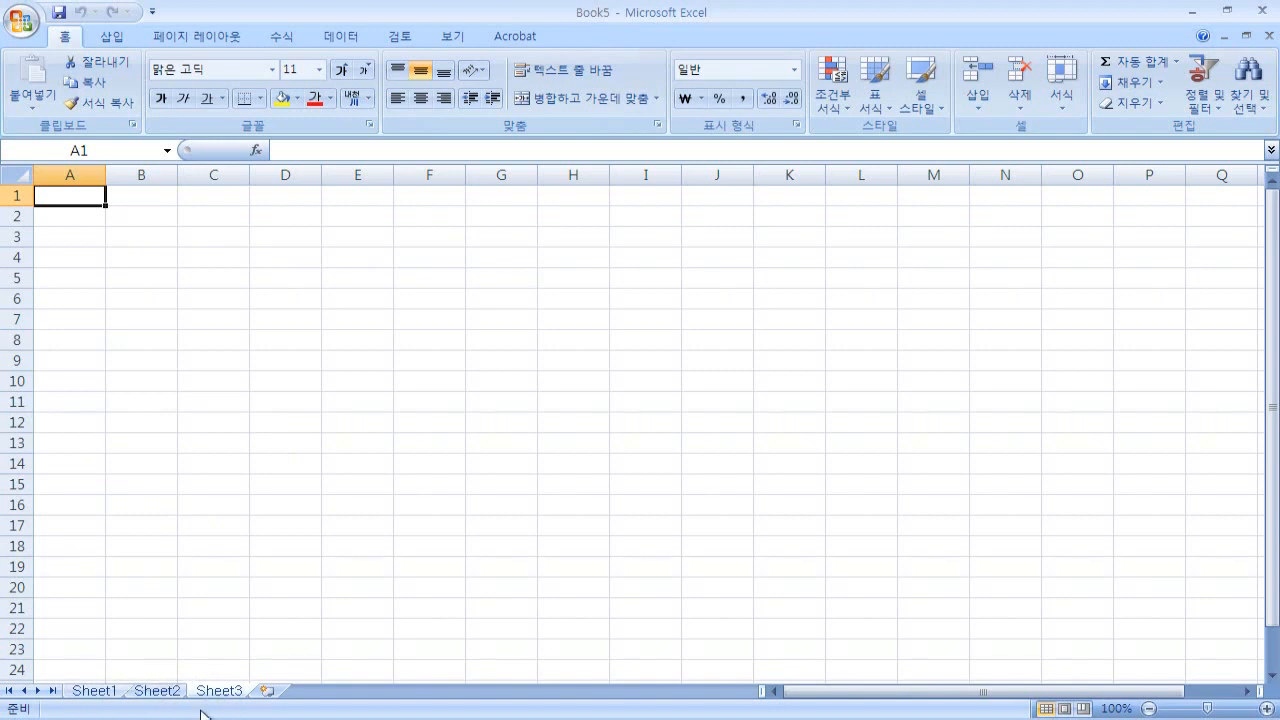
pyautogui.click(114, 692)
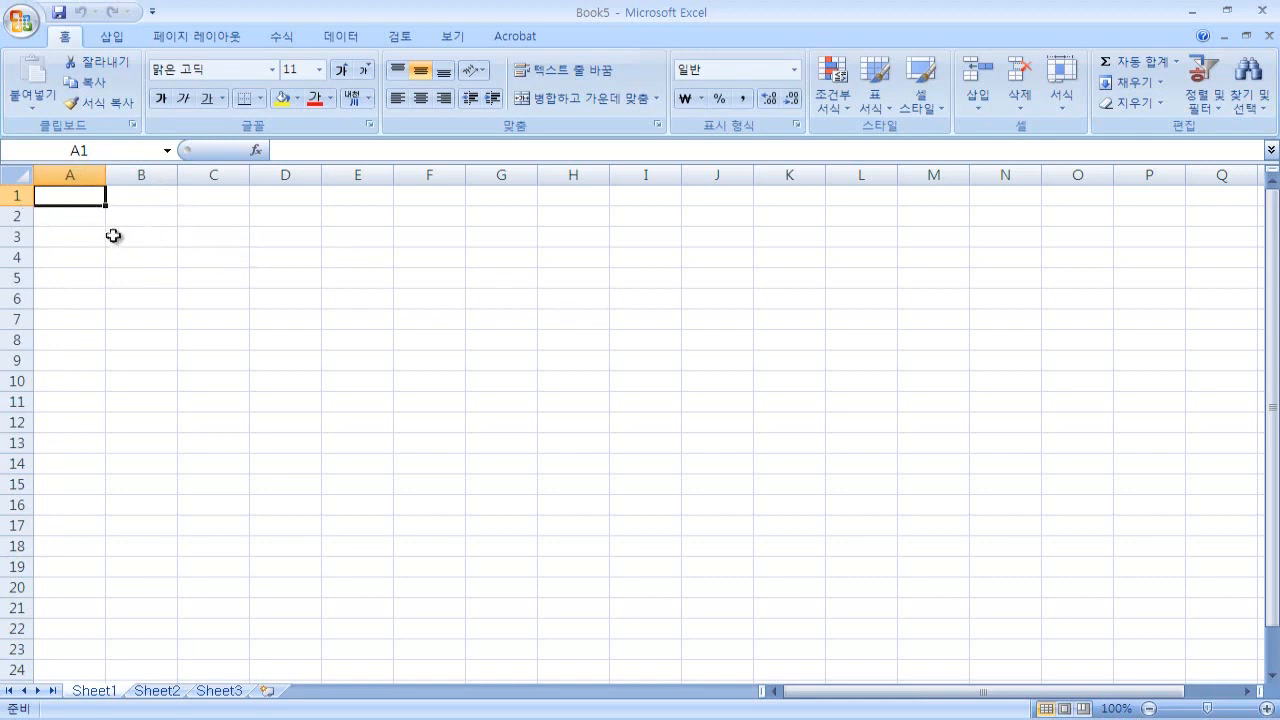
# Select cell C3, and extend the selection to the range C3:D6.
pyautogui.click(213, 236)
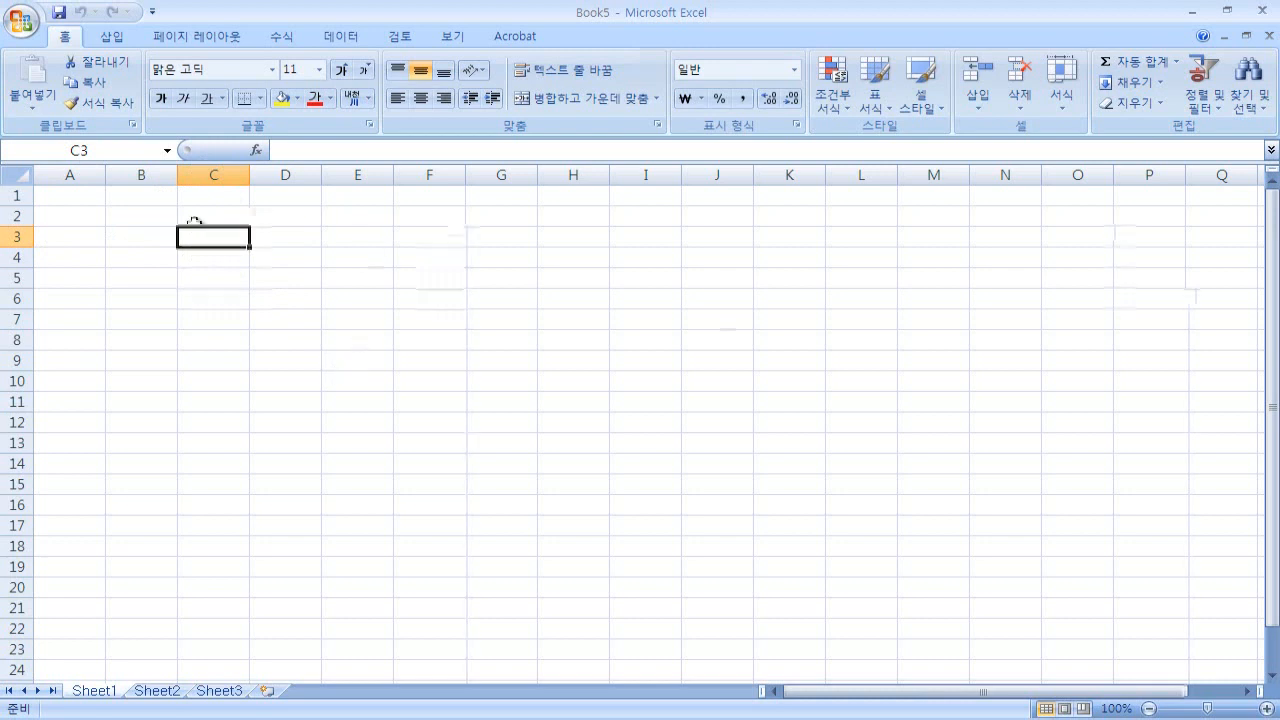
pyautogui.moveTo(194, 231); pyautogui.dragTo(312, 301)
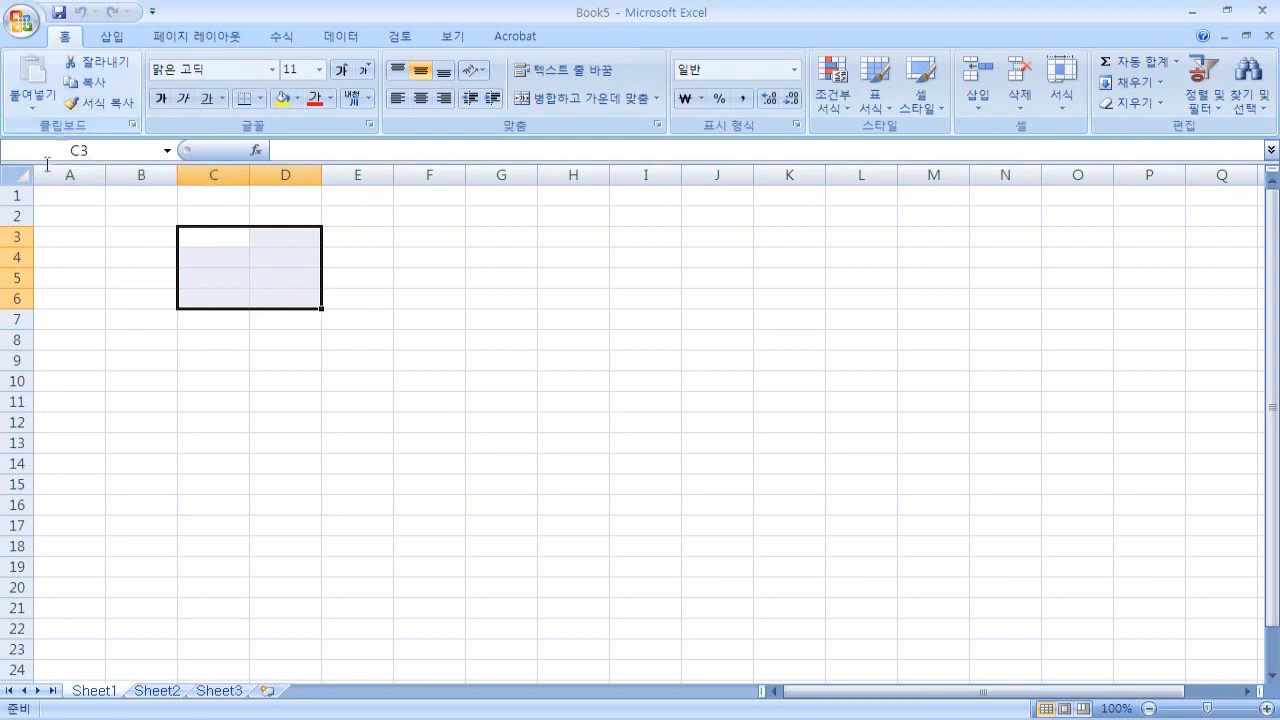
pyautogui.click(207, 236)
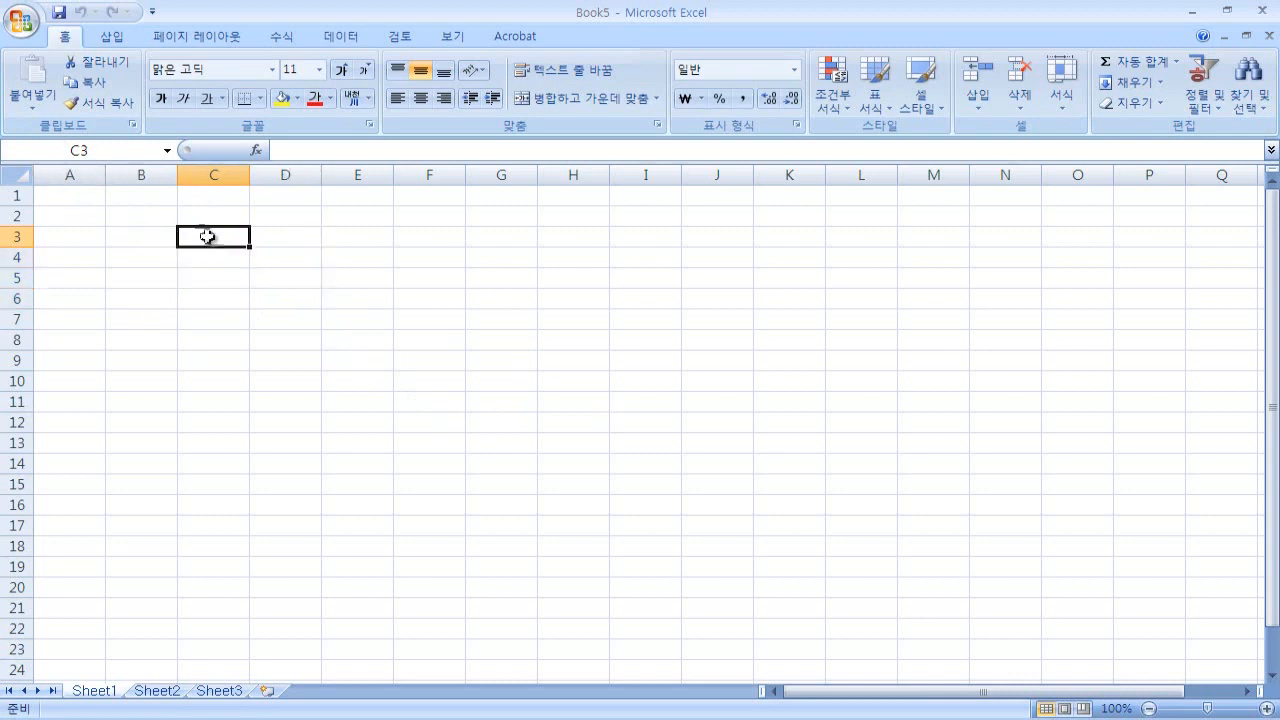
pyautogui.moveTo(207, 236); pyautogui.dragTo(279, 297)
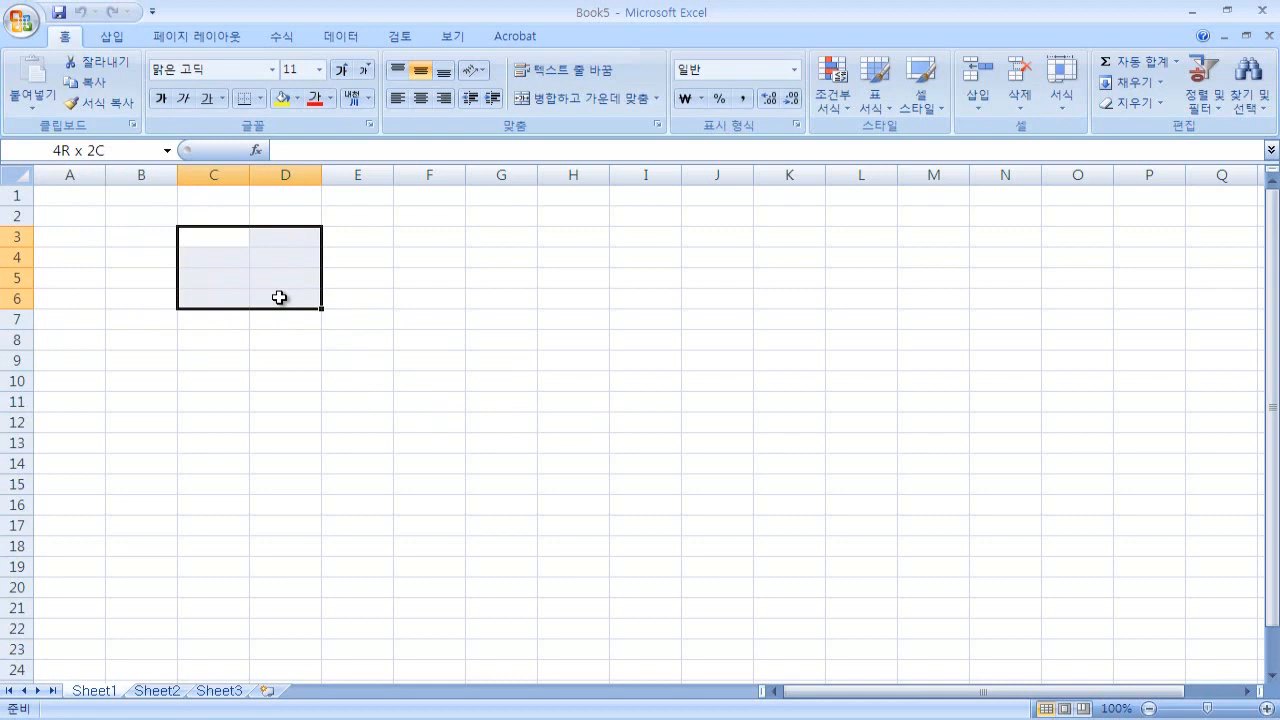
pyautogui.moveTo(279, 297); pyautogui.dragTo(279, 297)
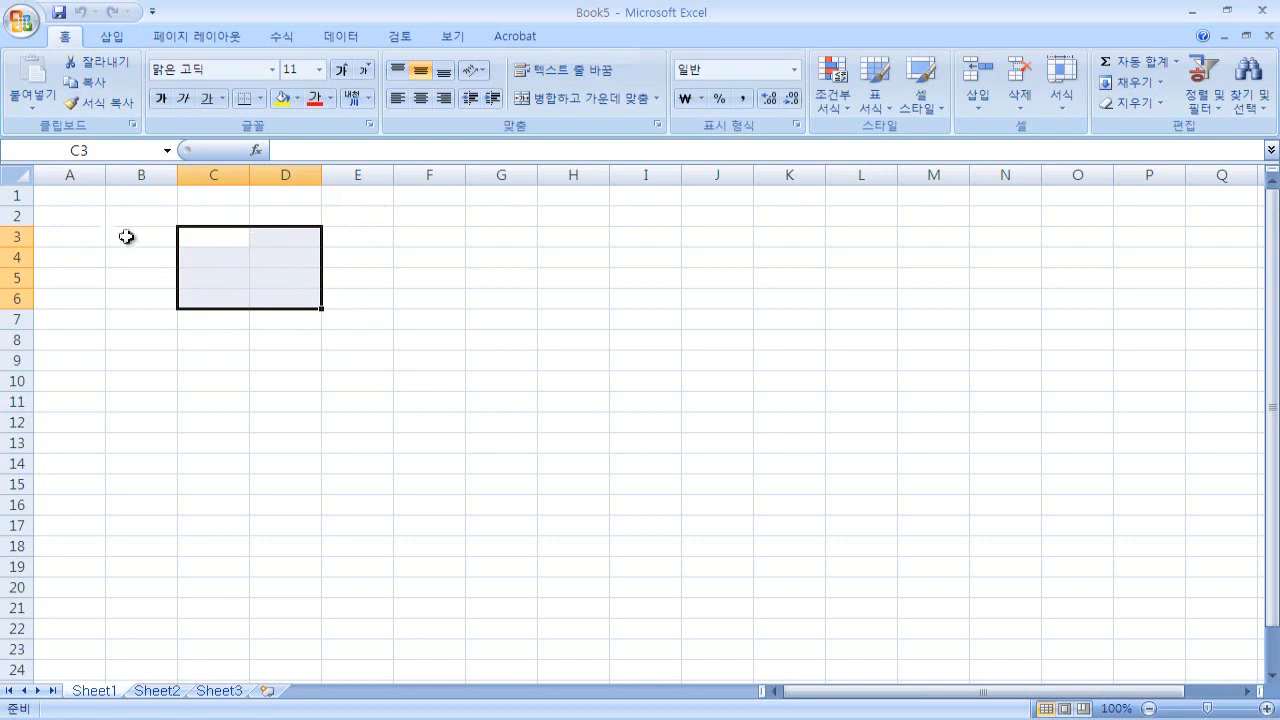
# Enter the text 가나다라 in cell E5.
pyautogui.click(69, 199)
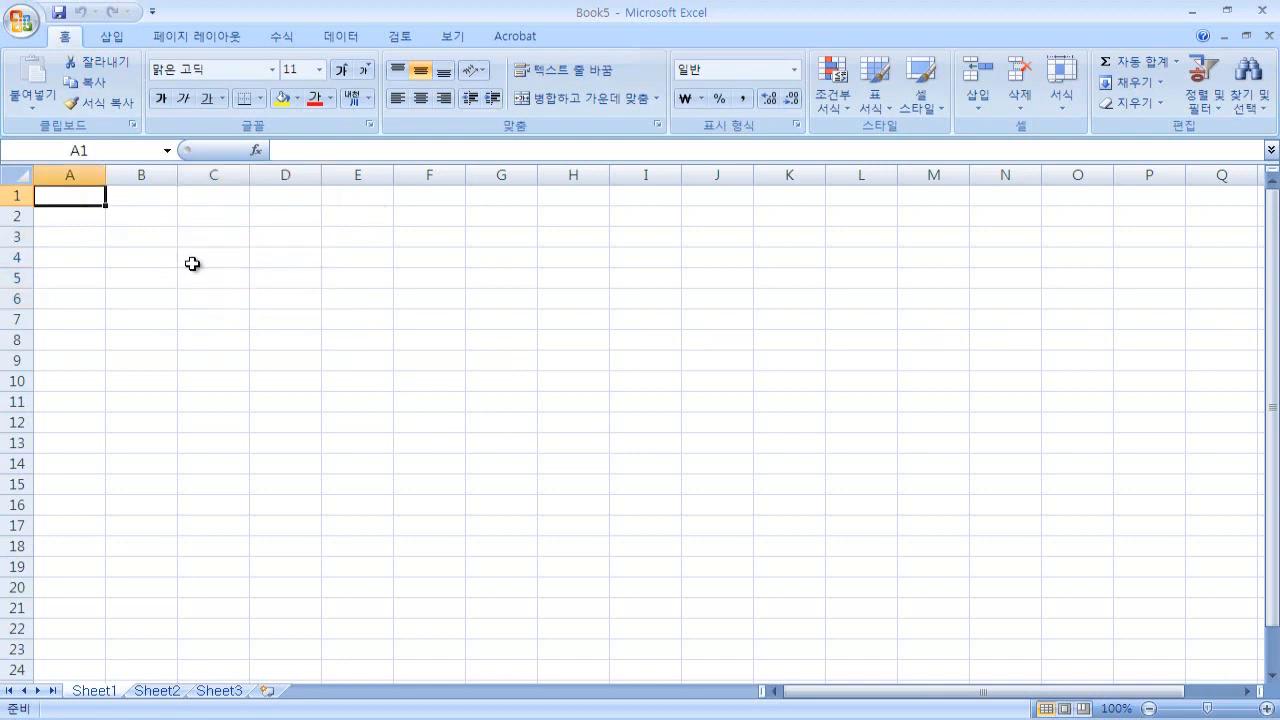
pyautogui.click(145, 220)
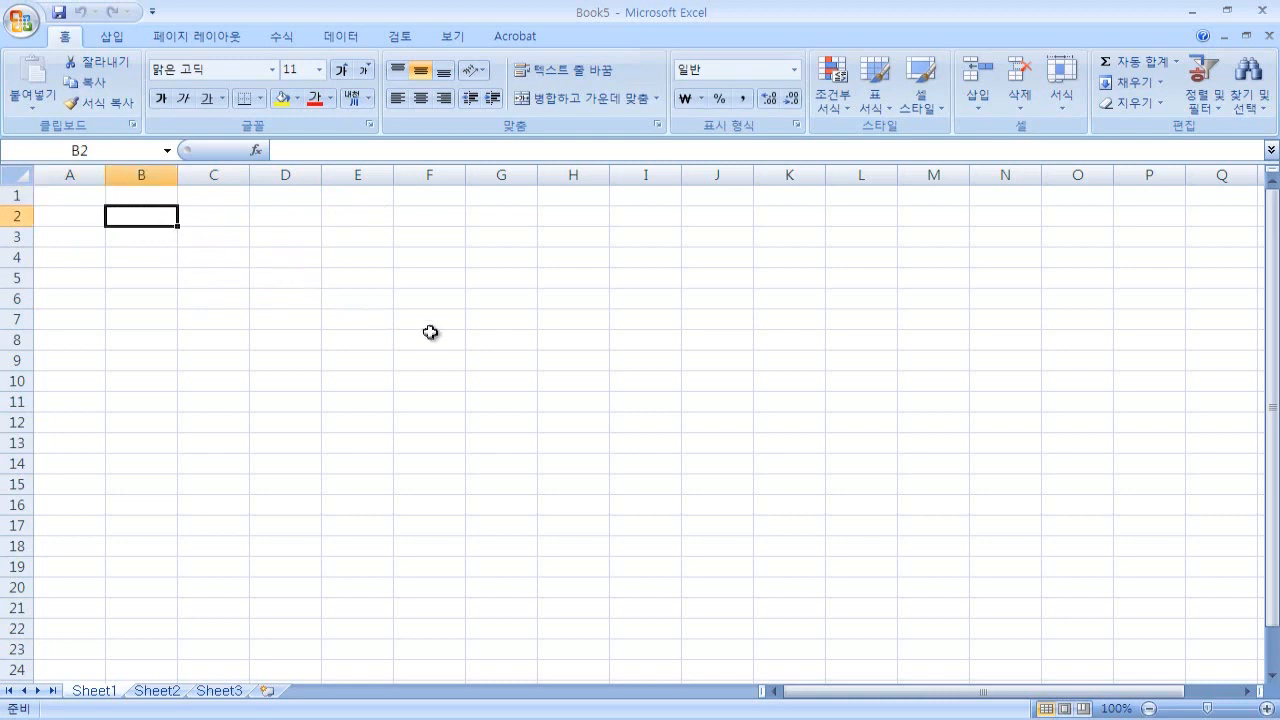
pyautogui.click(355, 282)
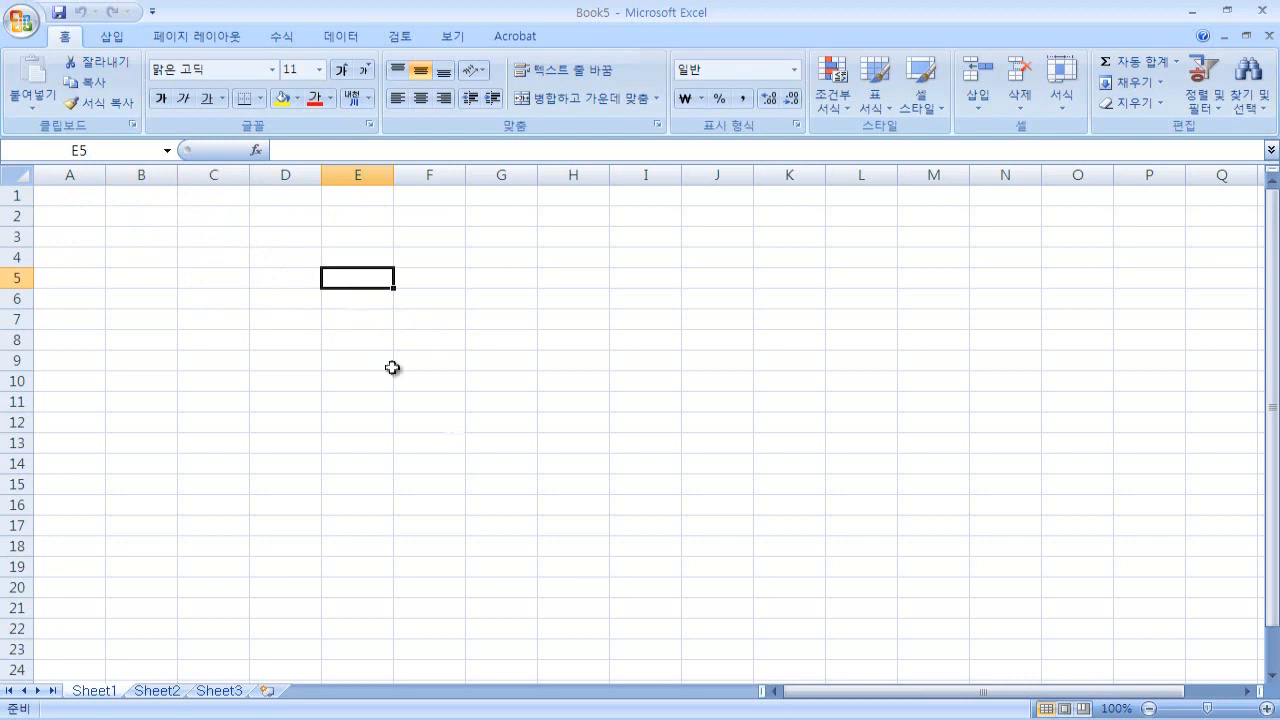
pyautogui.write('ㄱ')
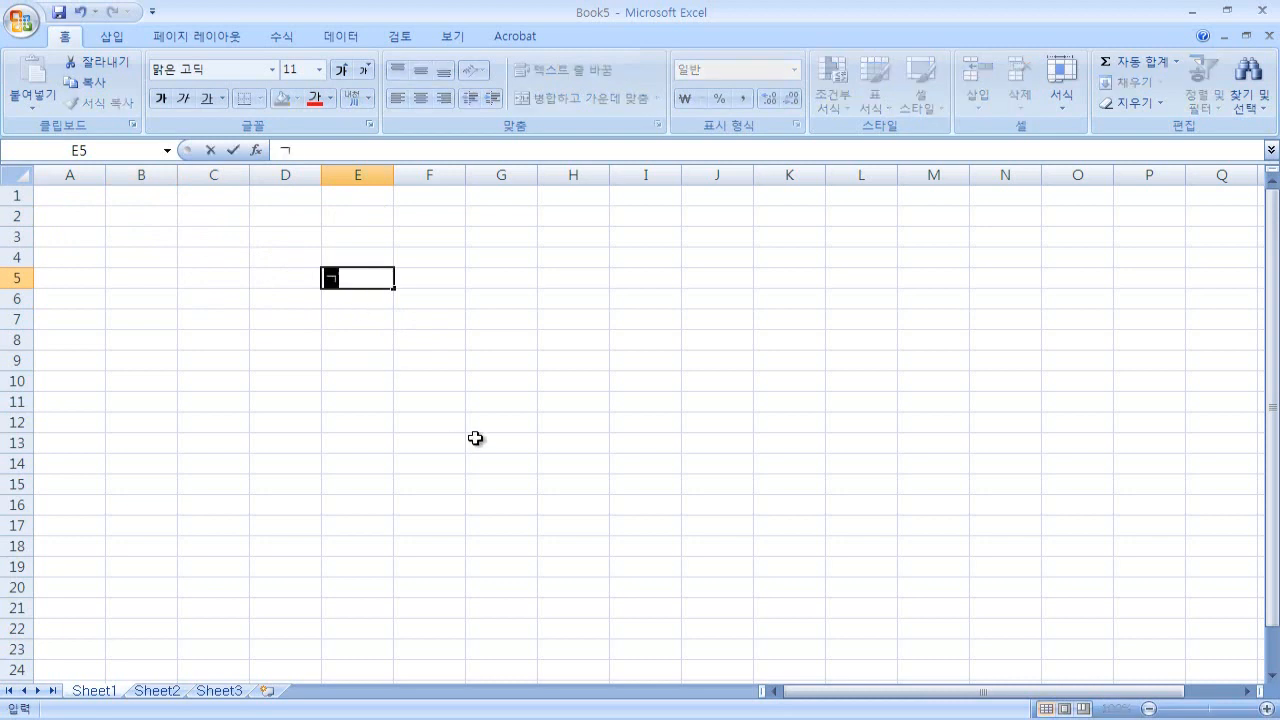
pyautogui.write('나다라')
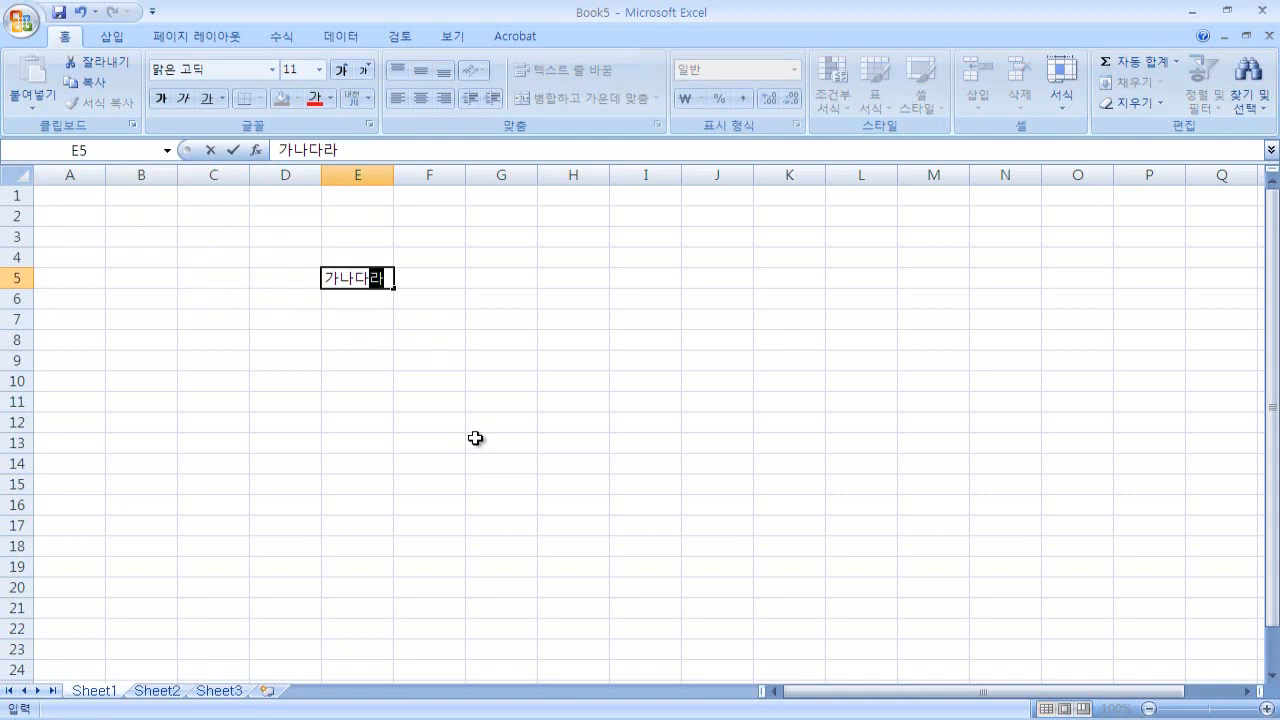
pyautogui.press('Return')
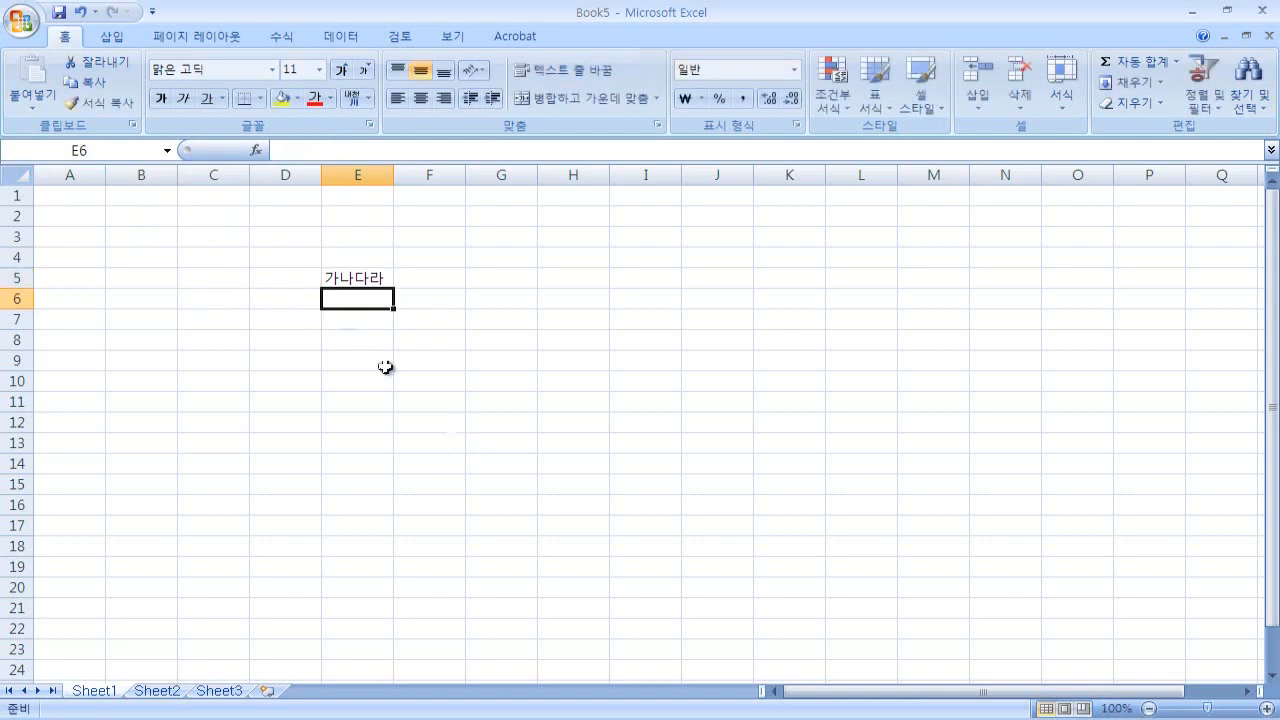
# Open the text of cell E5 in the formula bar and leave it without editing.
pyautogui.click(340, 278)
pyautogui.click(351, 156)
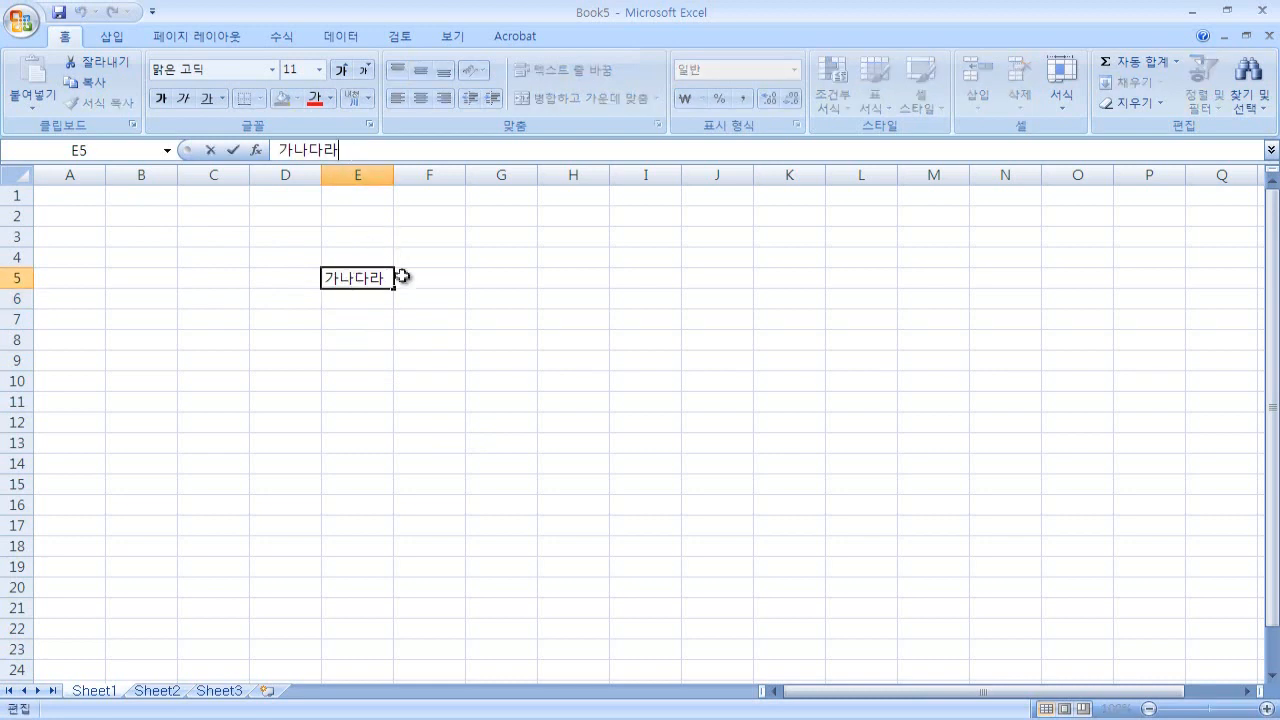
pyautogui.click(493, 344)
# Try appending 마바사아 to the text in E5 directly in the cell, and discard the edit.
pyautogui.click(375, 282)
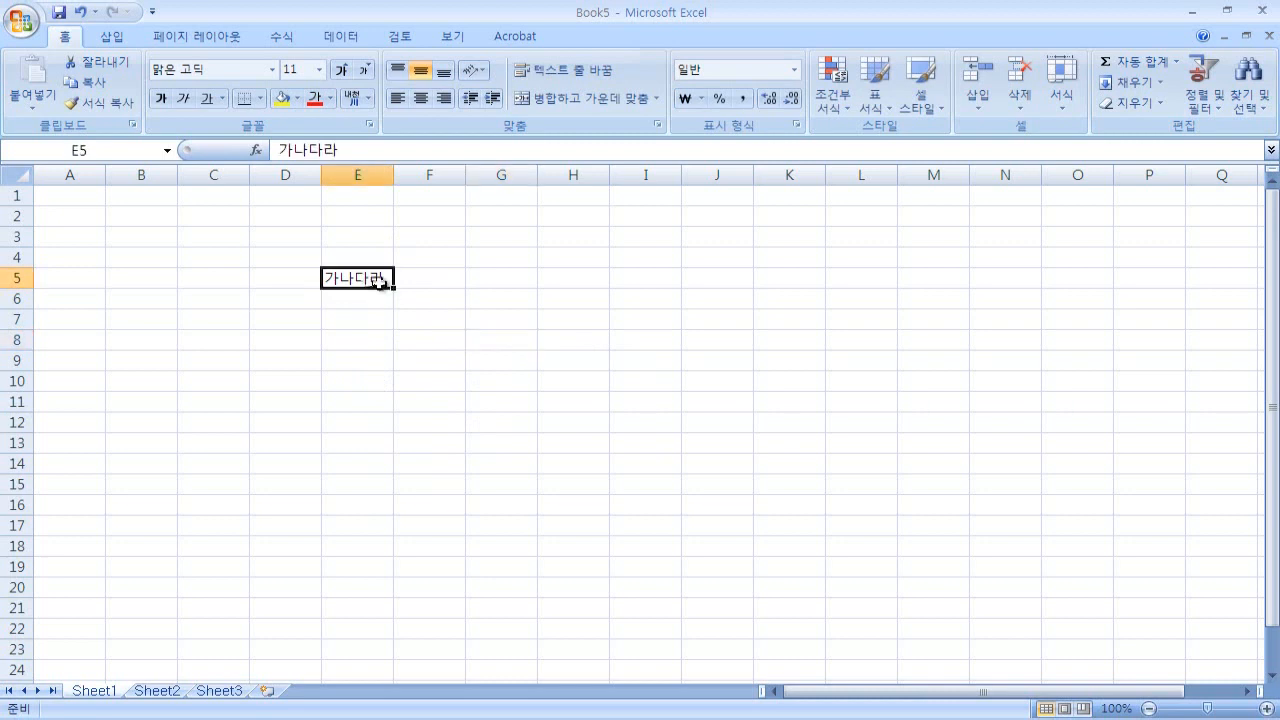
pyautogui.doubleClick(378, 283)
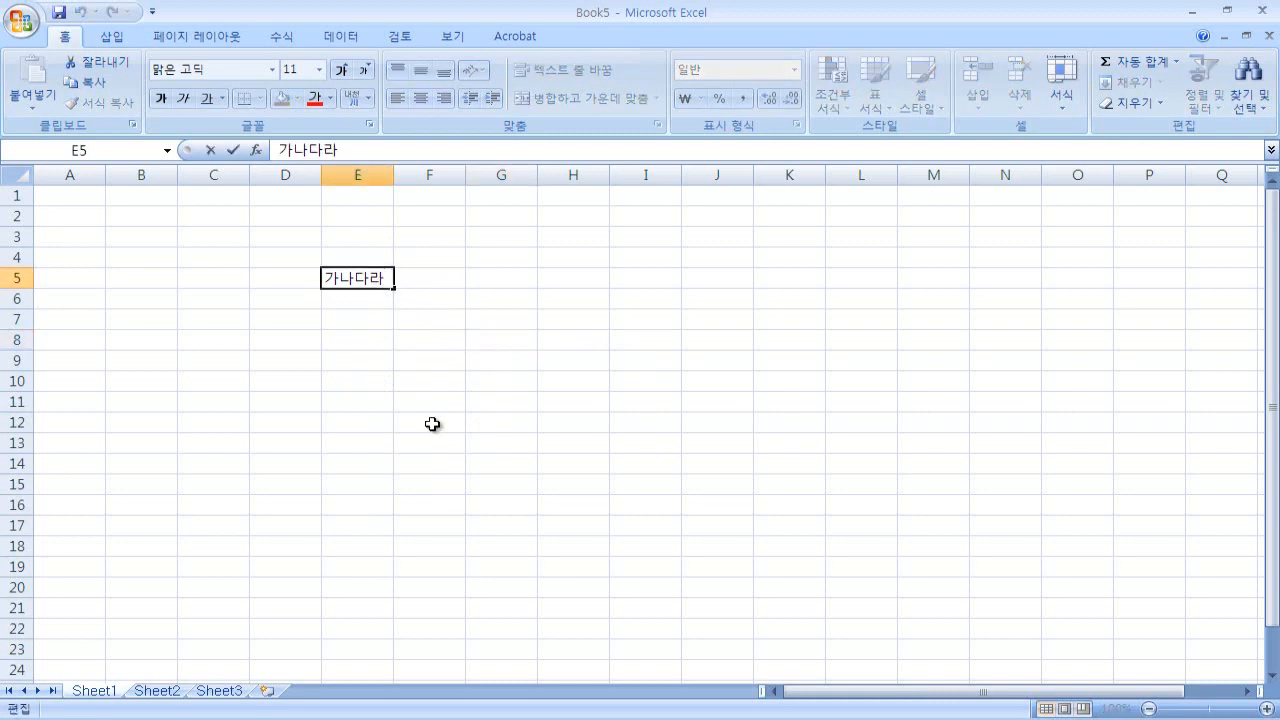
pyautogui.write('마바사아')
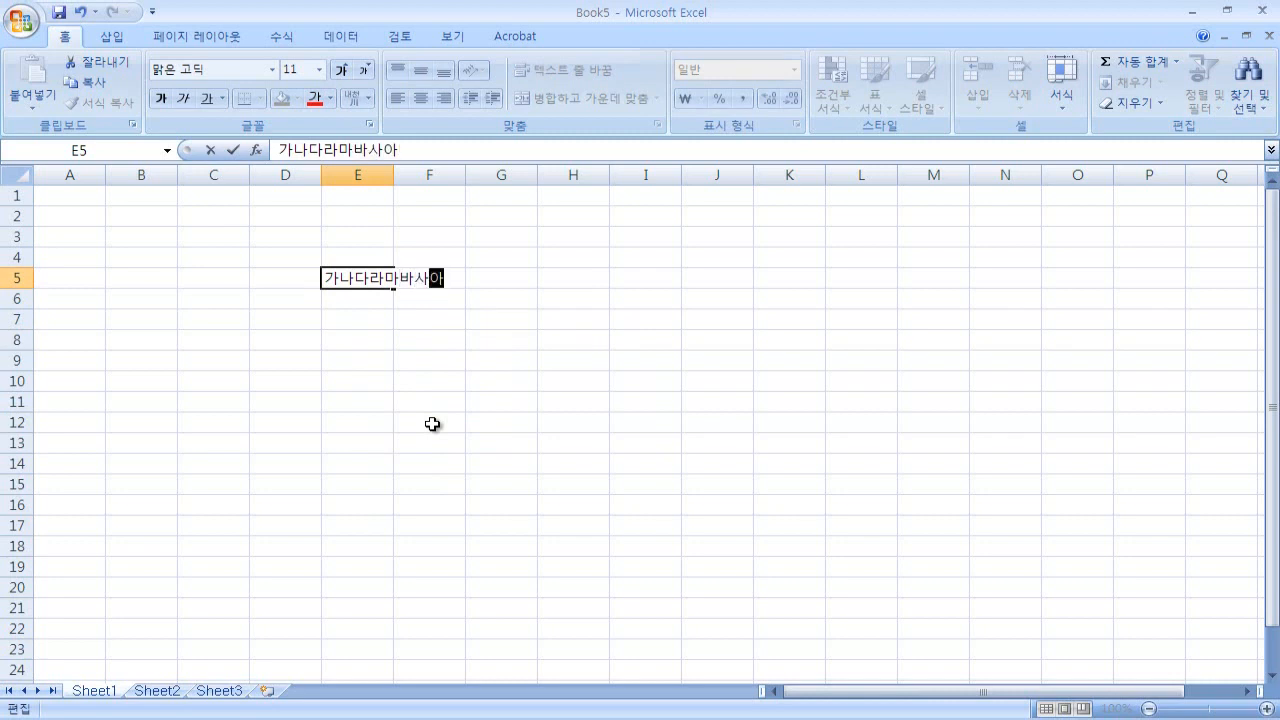
pyautogui.press('Escape')
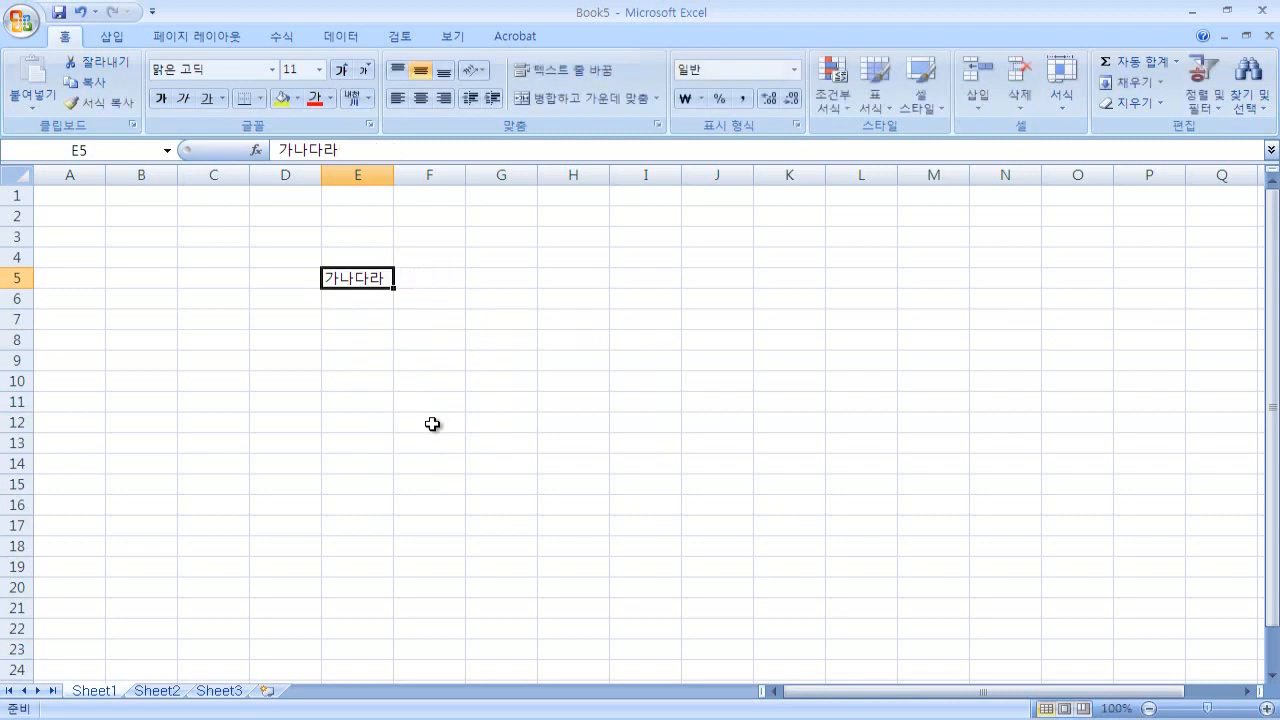
pyautogui.click(383, 360)
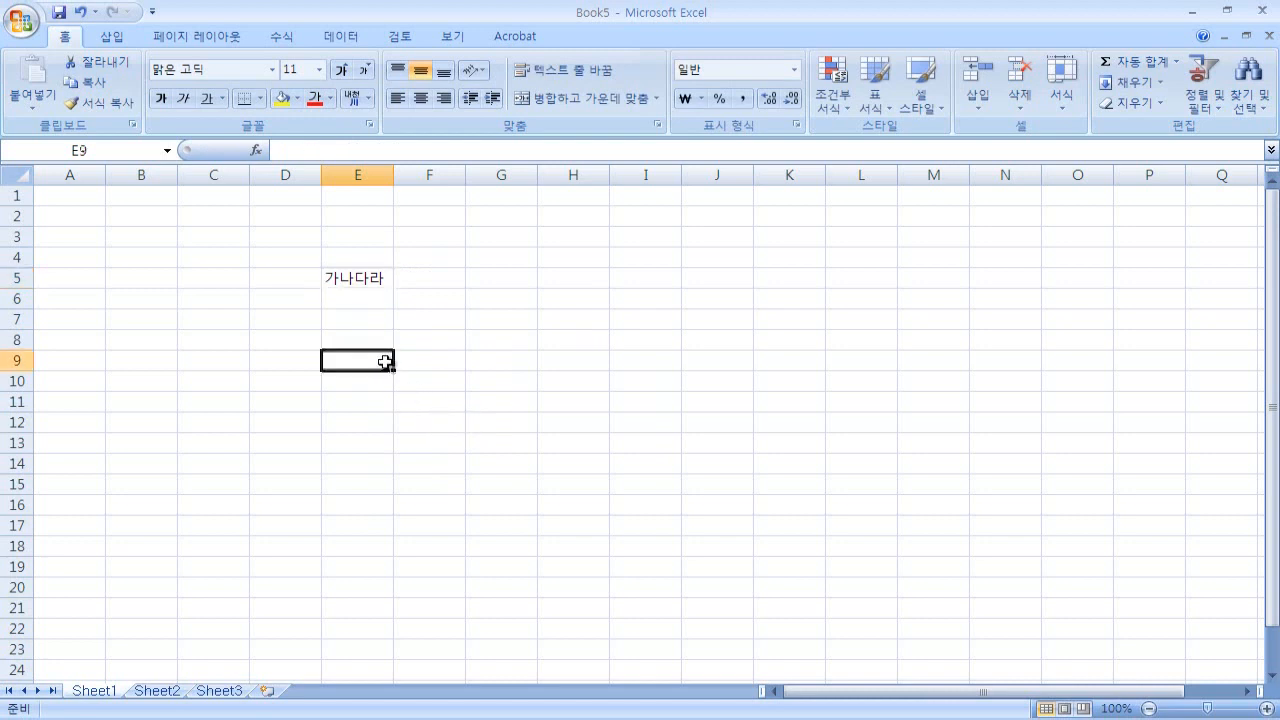
pyautogui.doubleClick(368, 276)
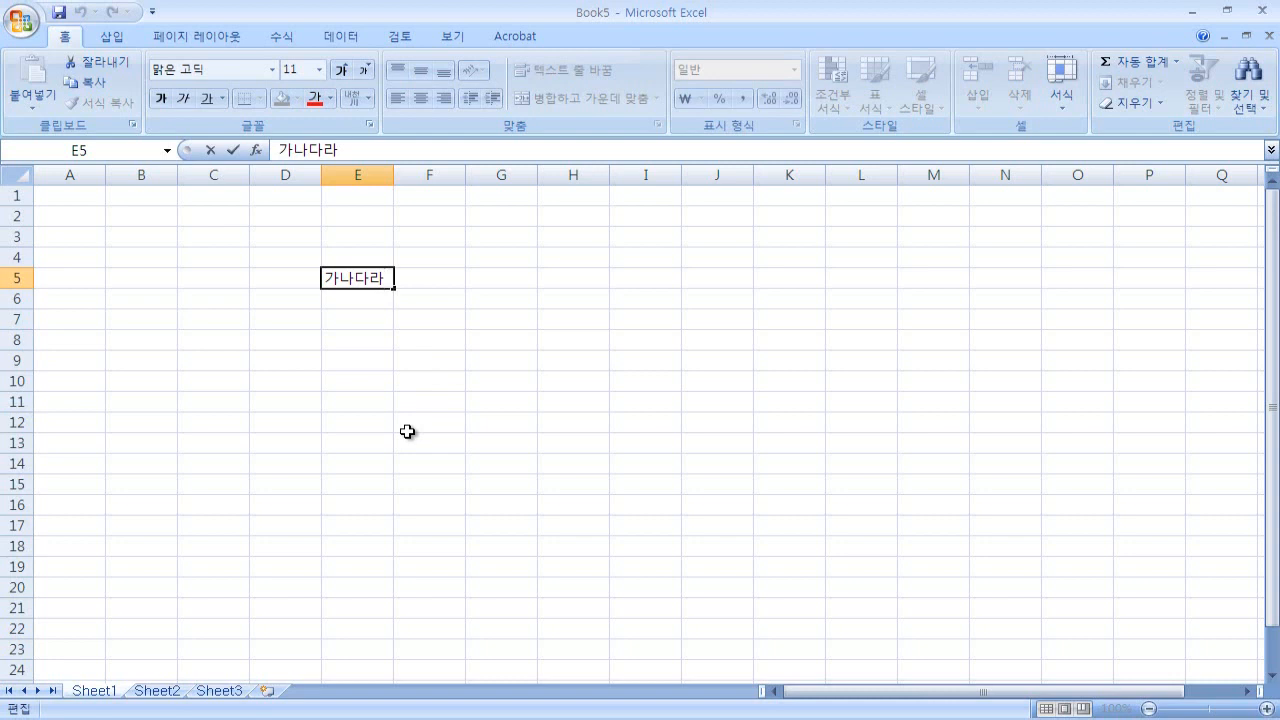
pyautogui.press('Escape')
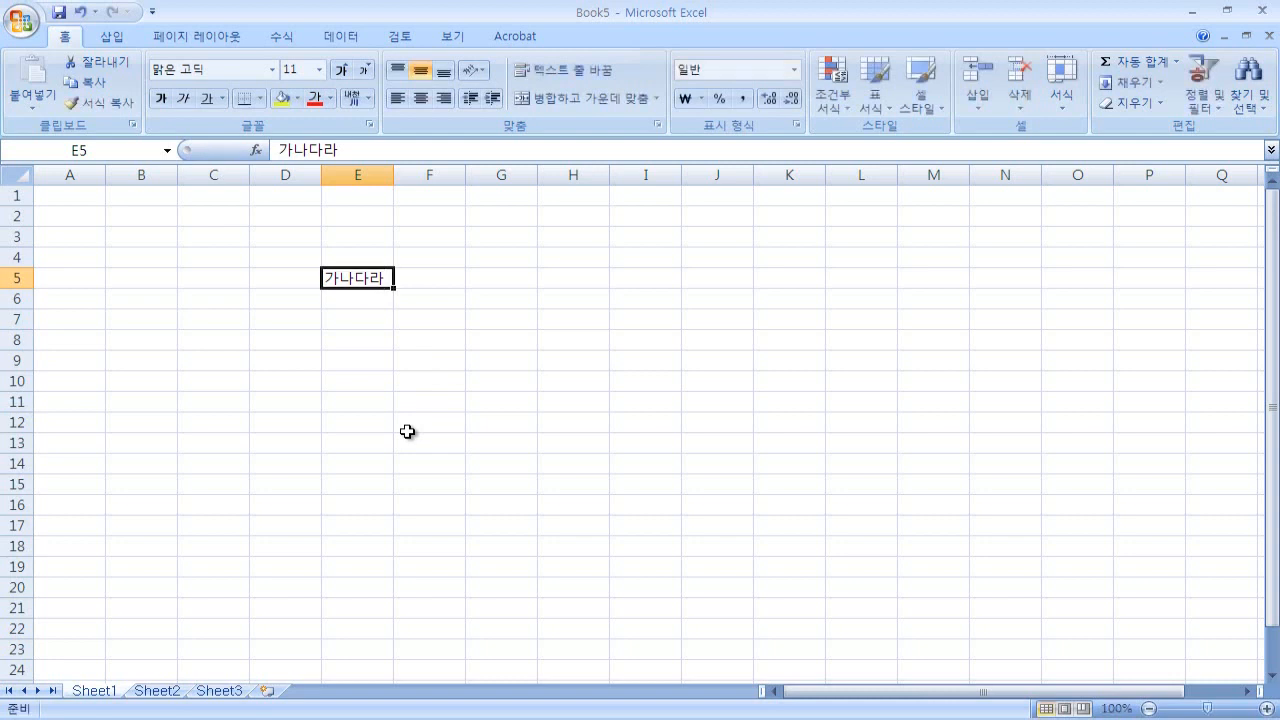
pyautogui.click(458, 337)
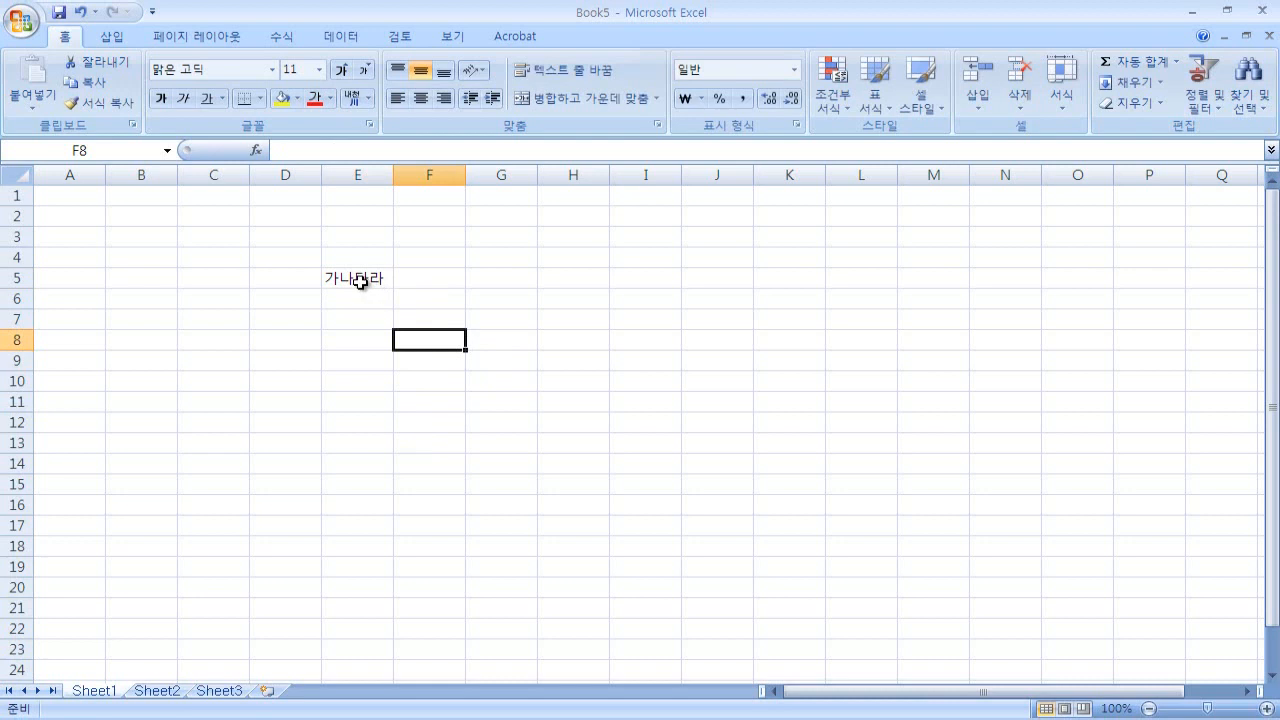
# Try appending 마바사 to the text of cell E5 in the formula bar, and discard the edit.
pyautogui.click(360, 281)
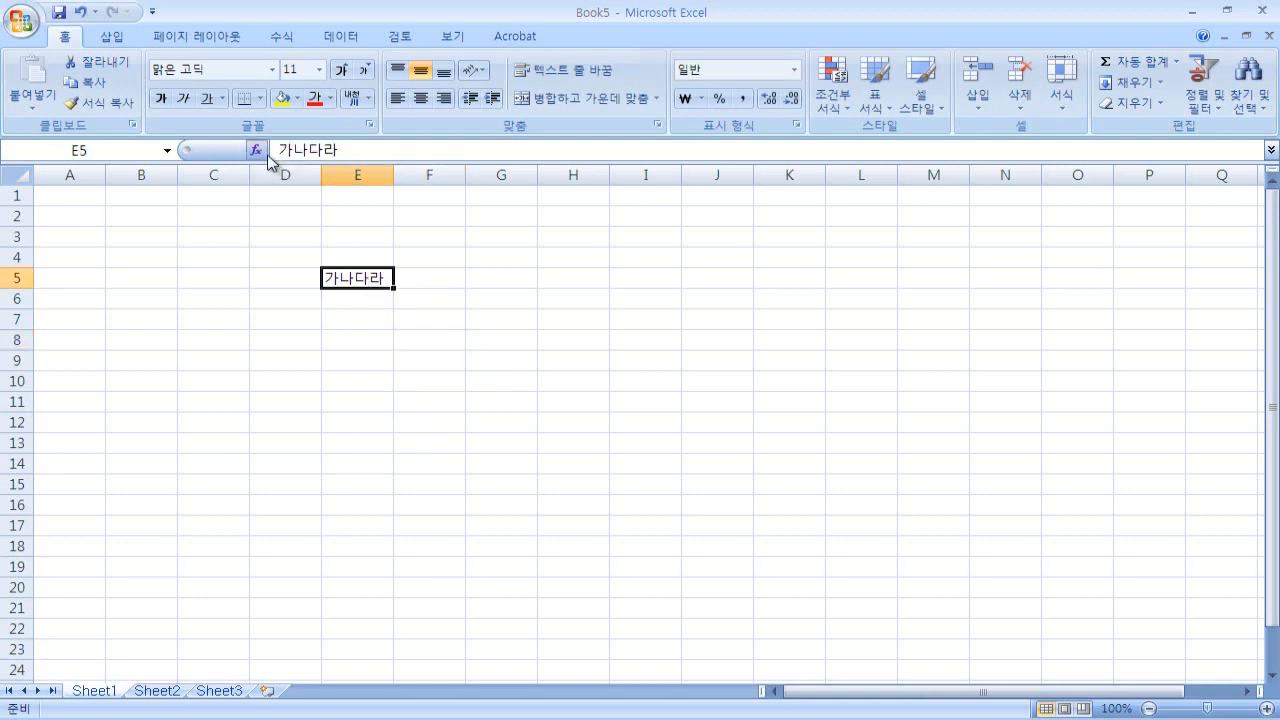
pyautogui.click(356, 149)
pyautogui.write('마바사')
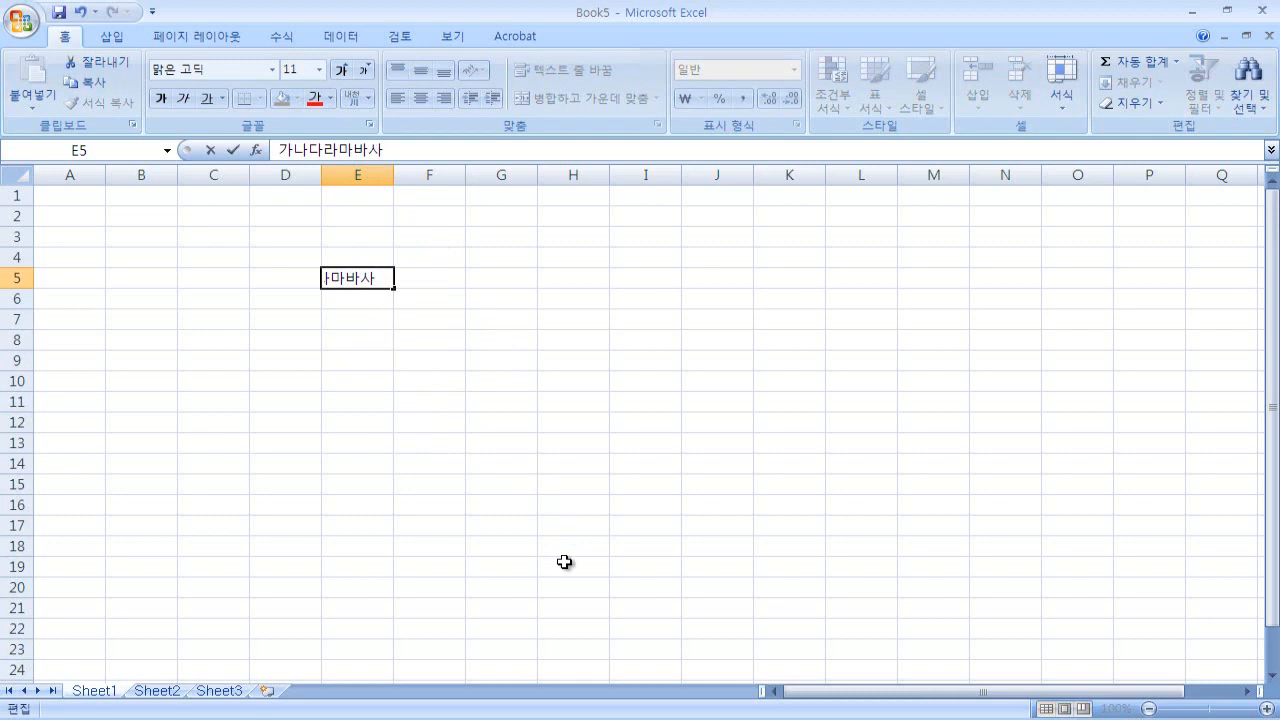
pyautogui.press('Escape')
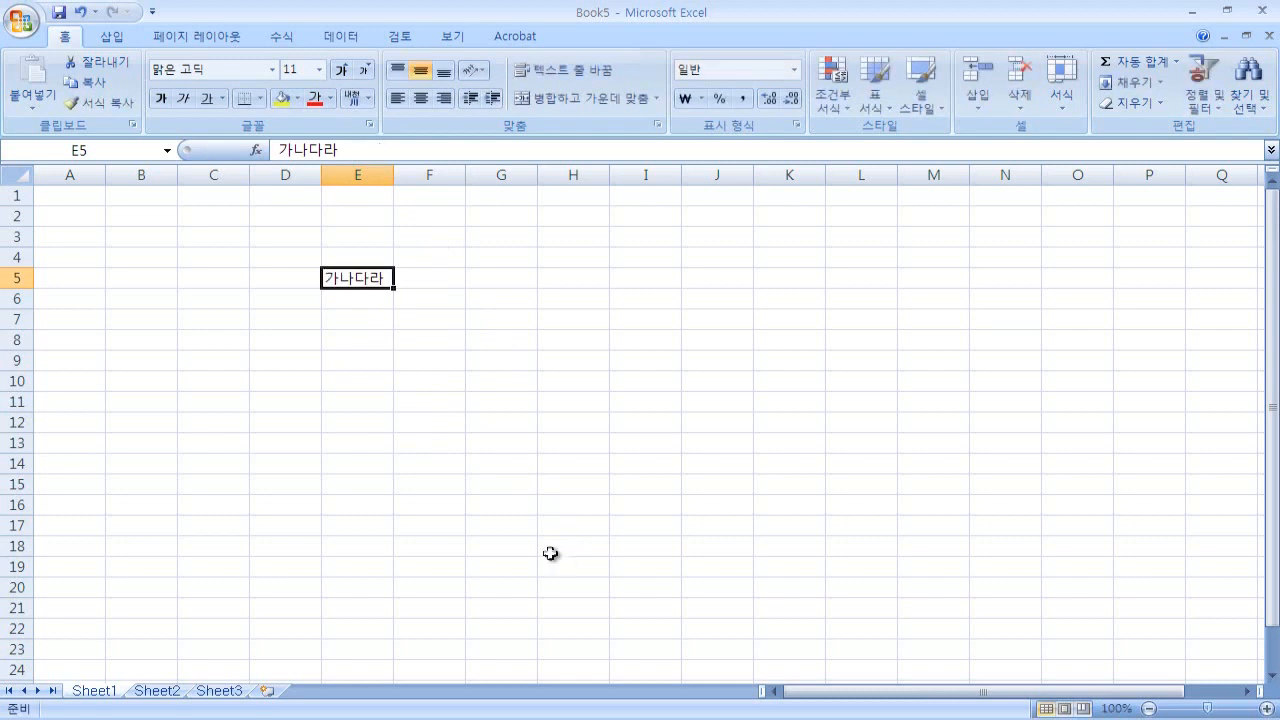
# Replace the entire text in cell E5 with 마바사.
pyautogui.click(457, 360)
pyautogui.click(364, 280)
pyautogui.write('ㅁ')
pyautogui.write('바사')
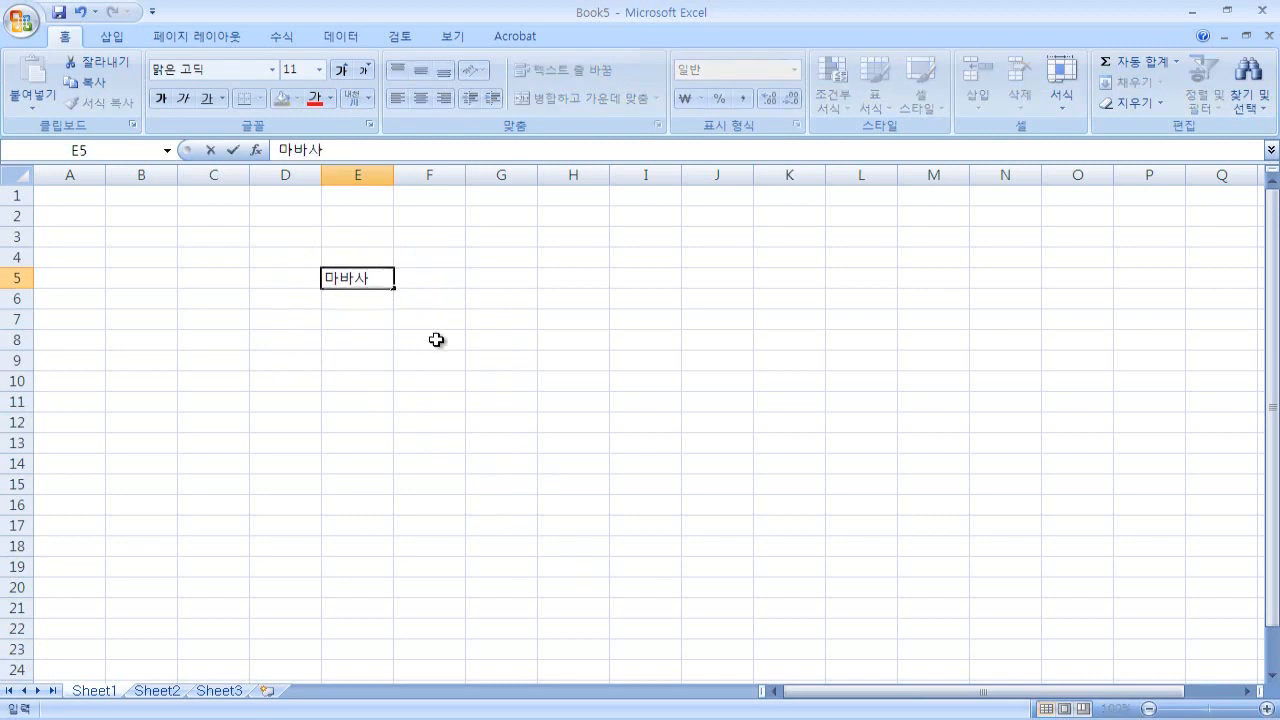
pyautogui.press('Return')
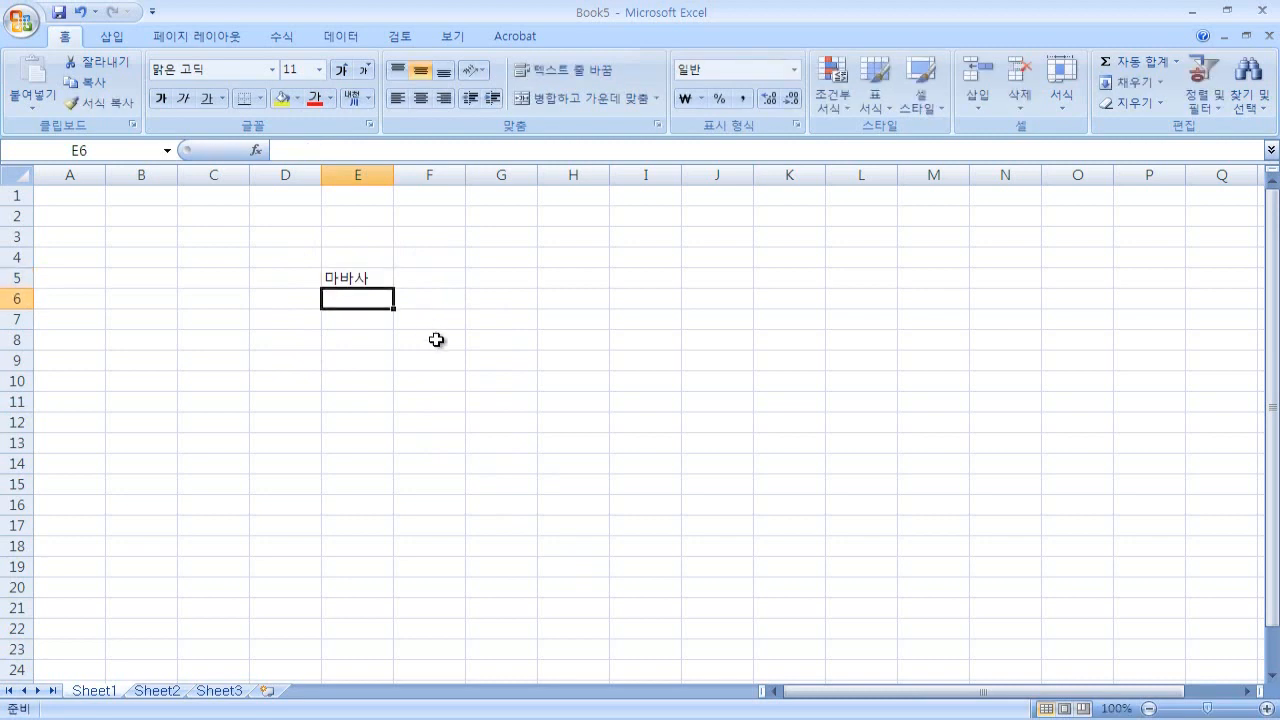
pyautogui.click(355, 277)
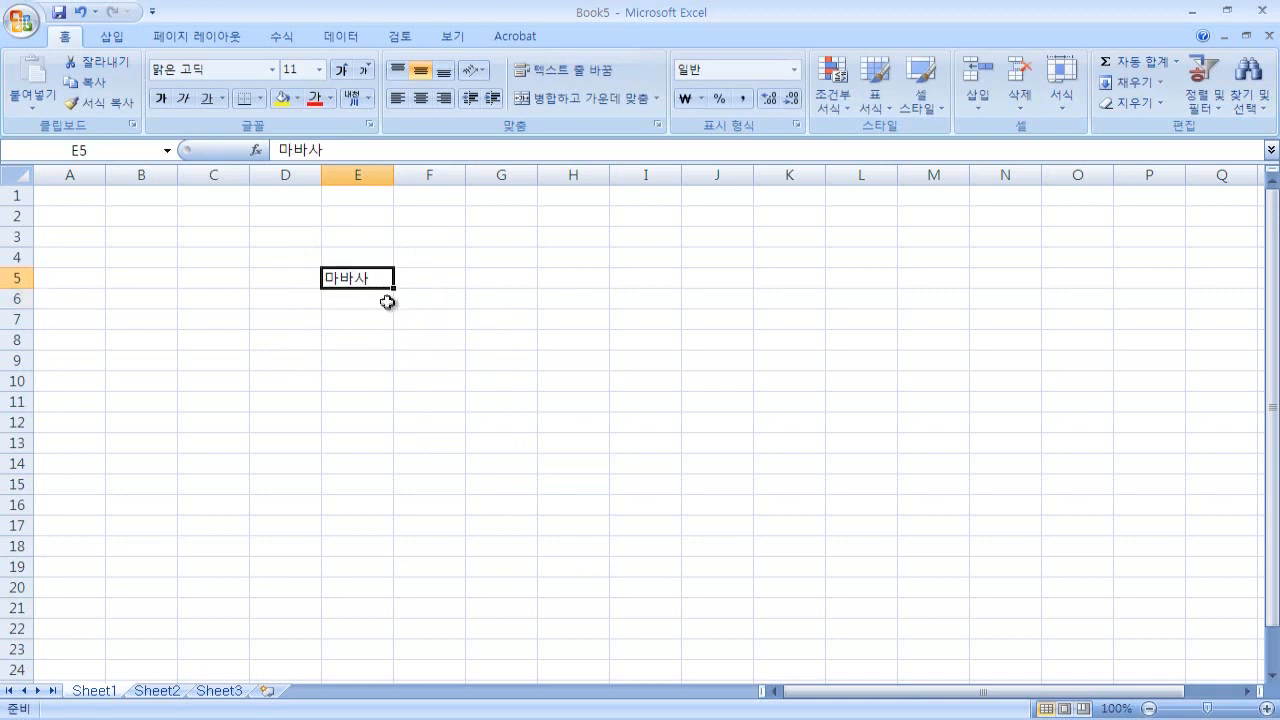
pyautogui.click(412, 298)
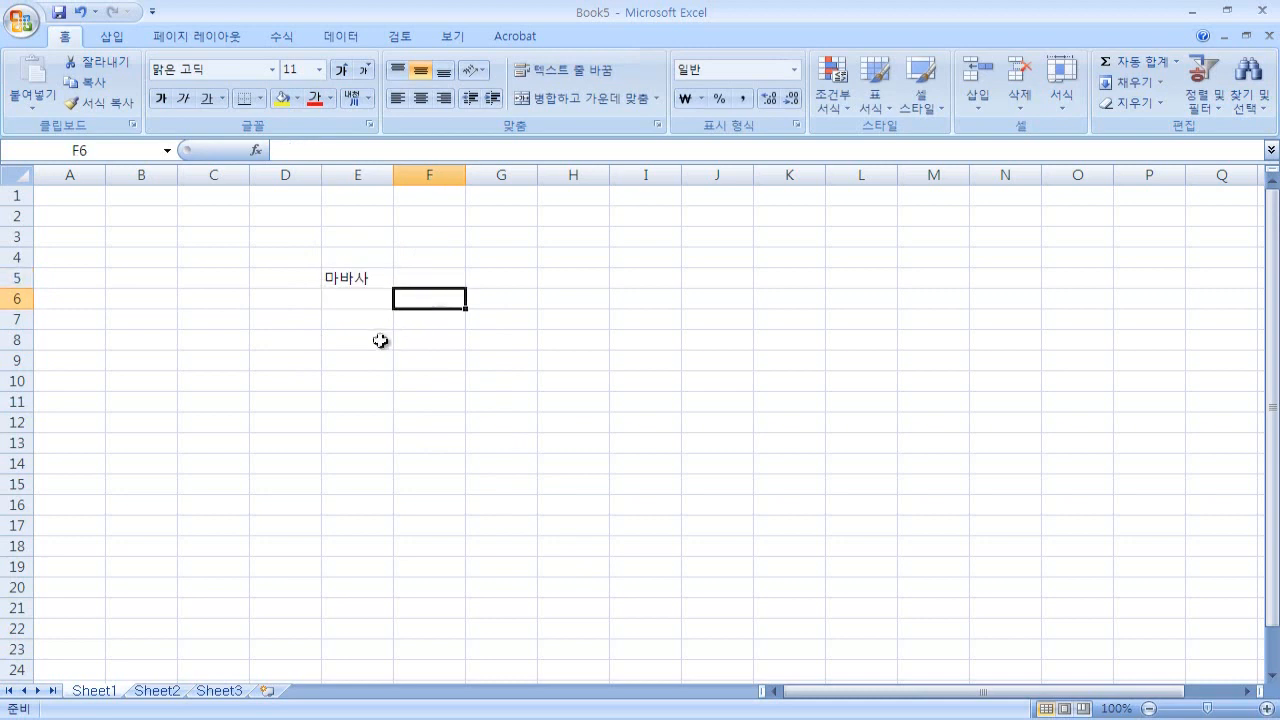
# Overwrite the text in cell E5 with 가나다라.
pyautogui.click(375, 280)
pyautogui.doubleClick(372, 279)
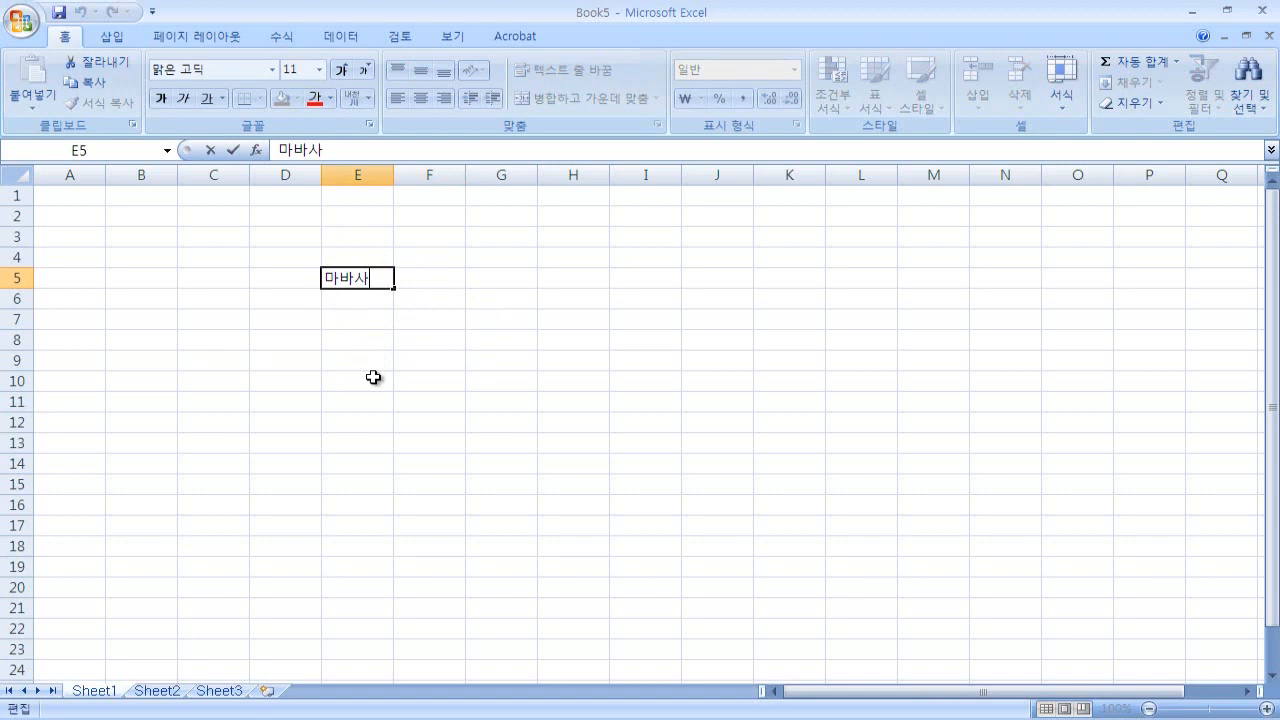
pyautogui.press('Escape')
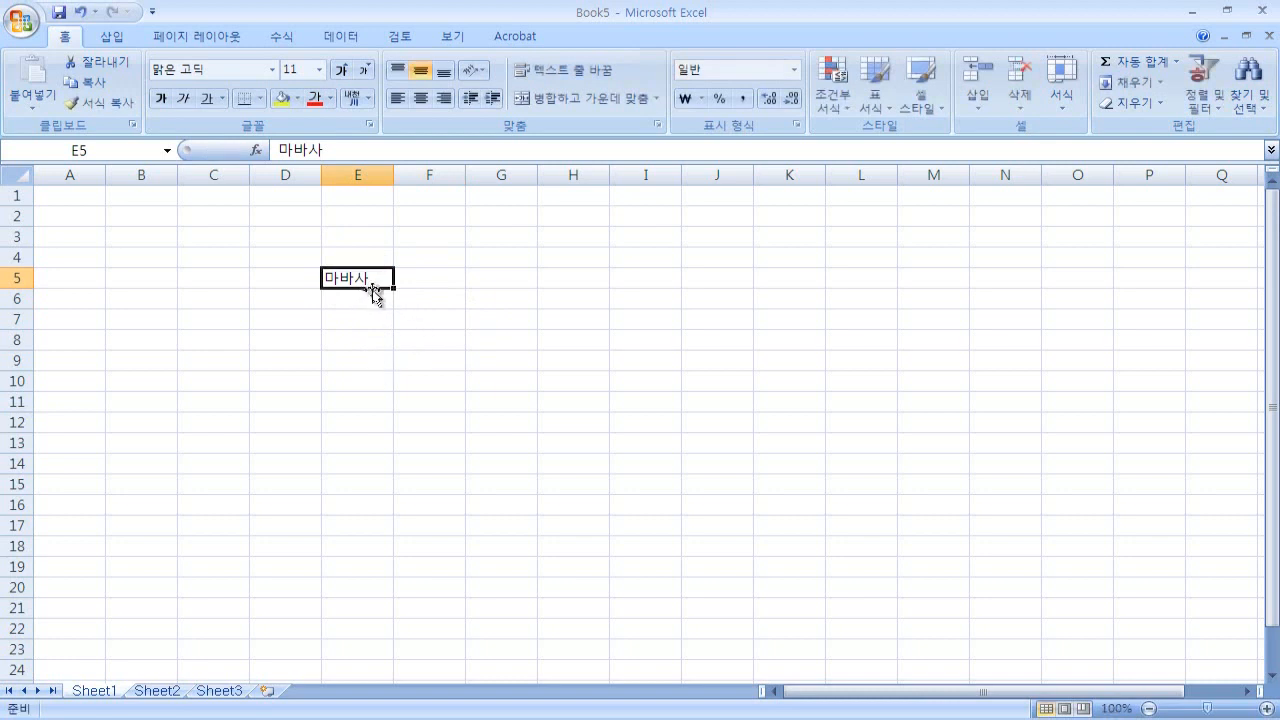
pyautogui.write('가나다라')
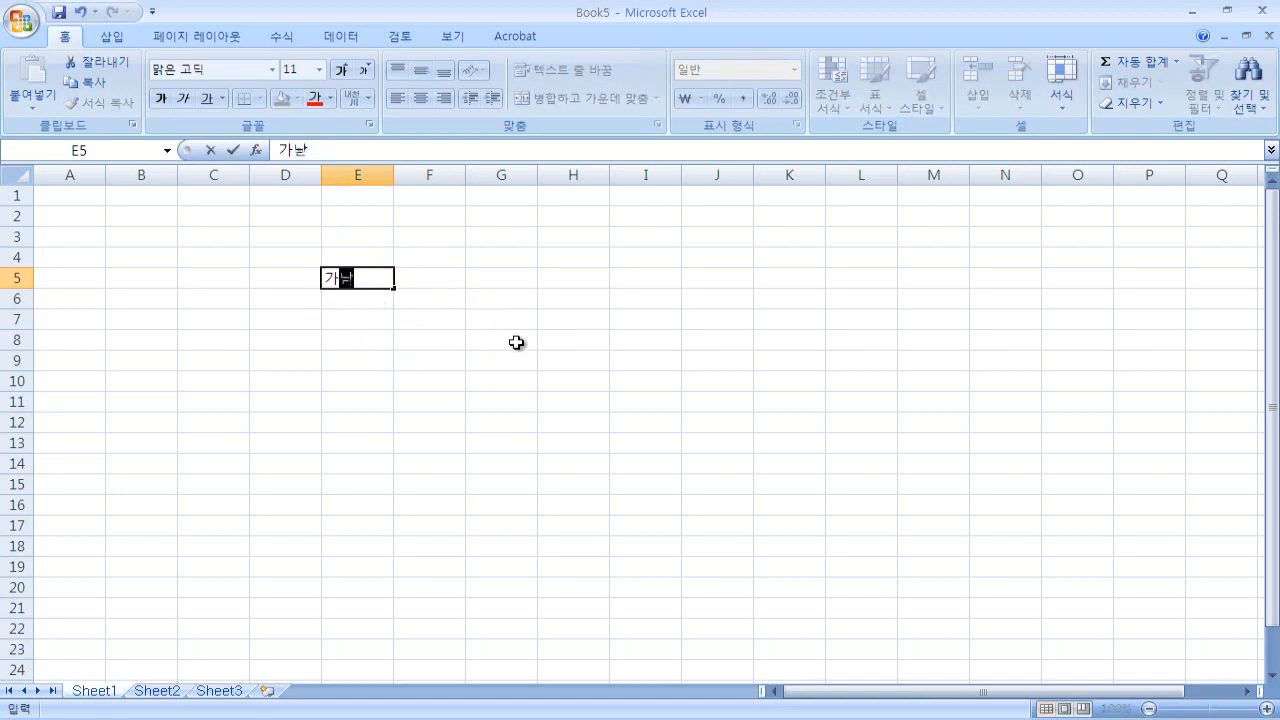
pyautogui.press('Return')
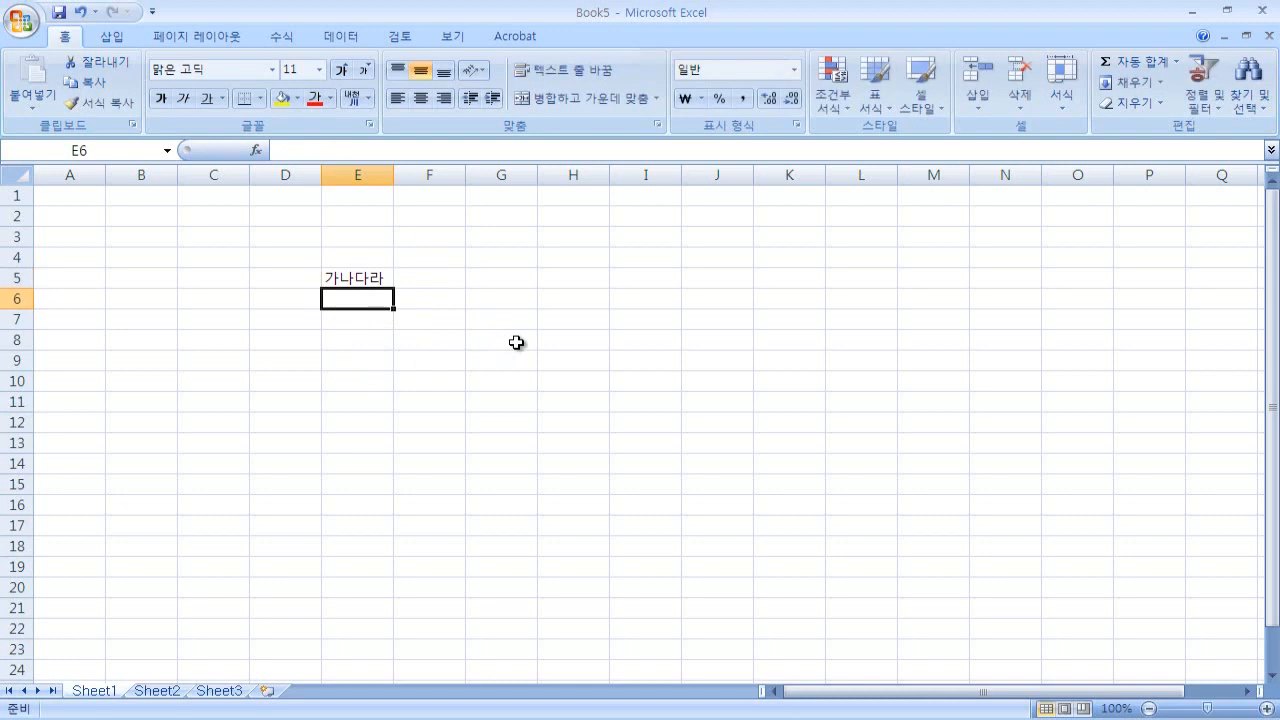
pyautogui.click(441, 323)
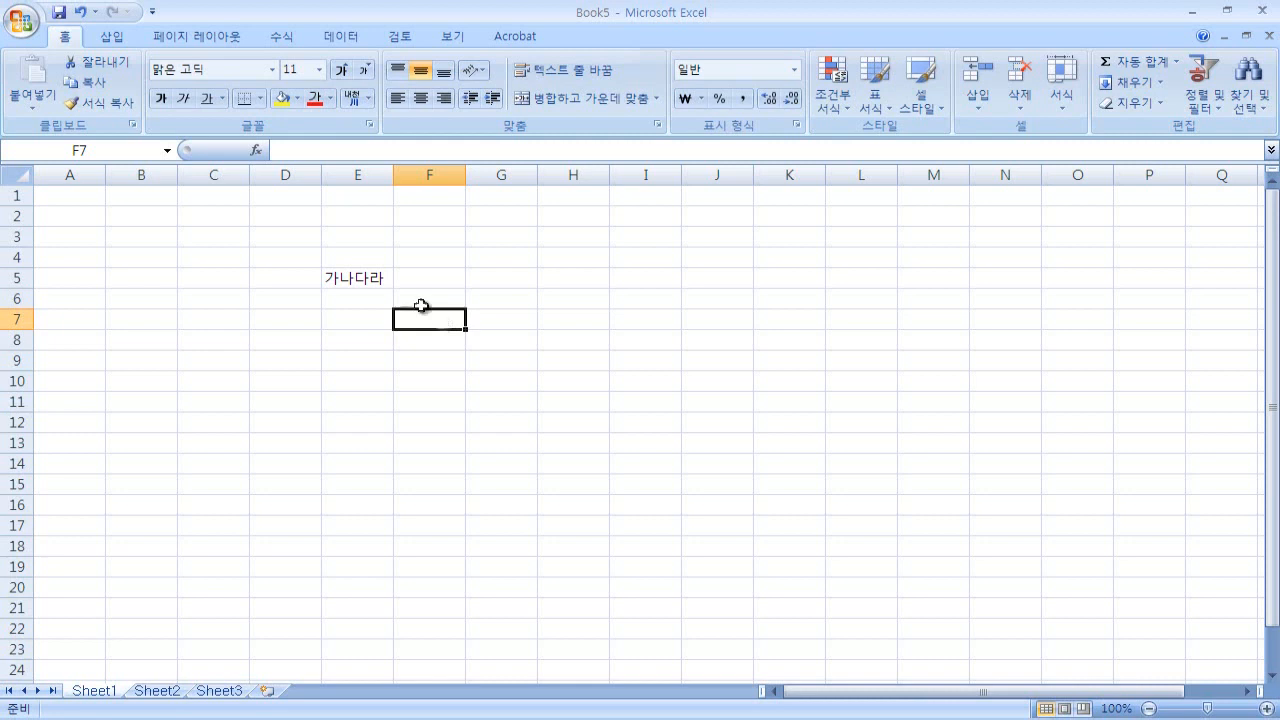
# Append 마바사 to the text in cell E5 and confirm the entry.
pyautogui.doubleClick(378, 280)
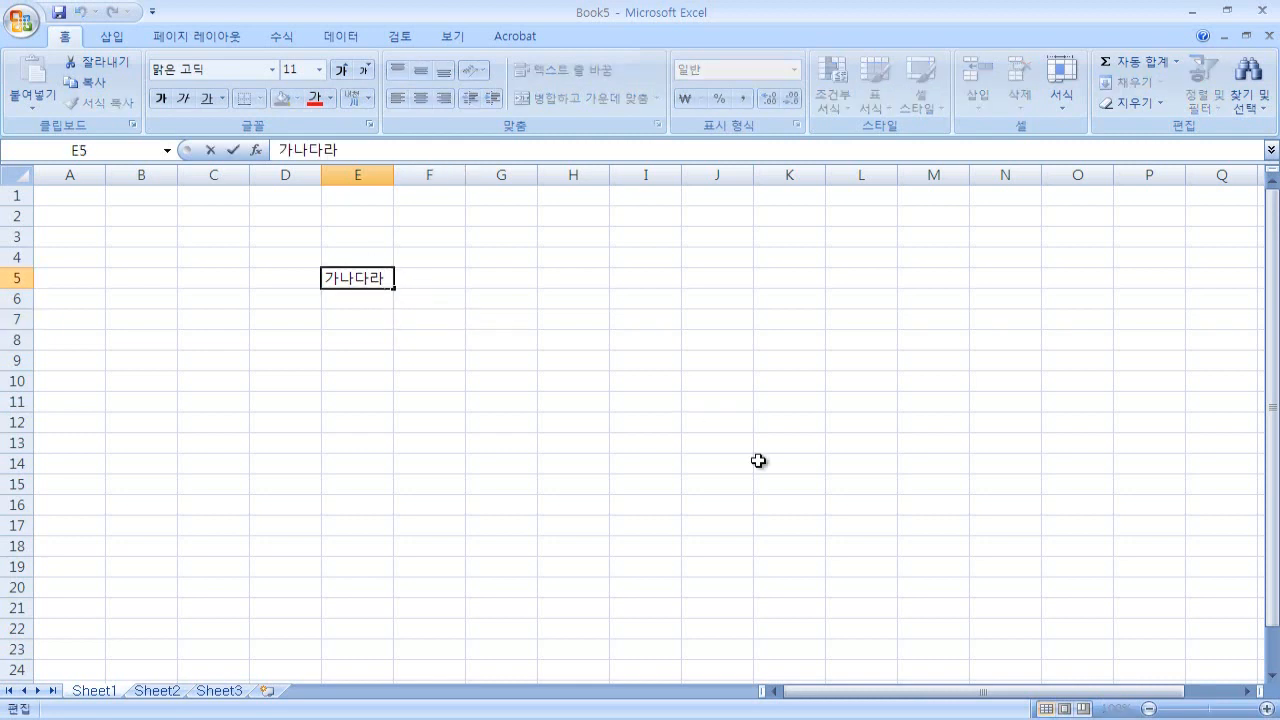
pyautogui.write('마바사')
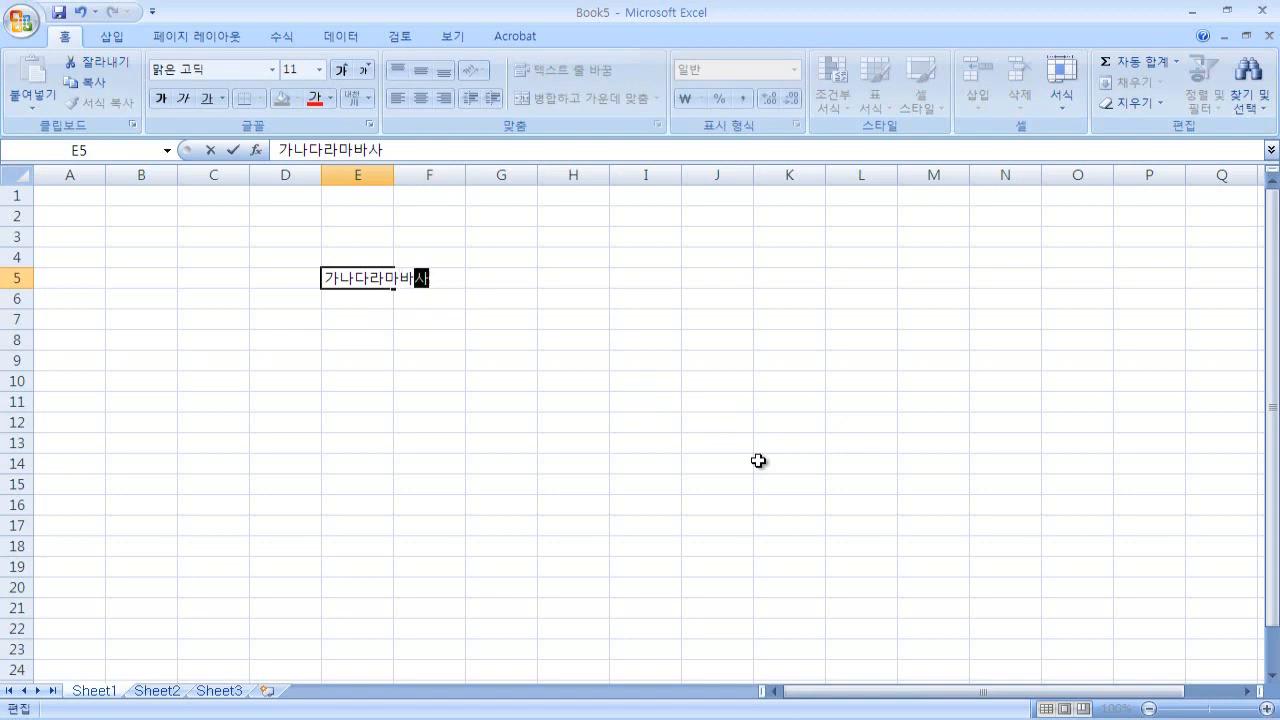
pyautogui.press('Return')
pyautogui.click(483, 363)
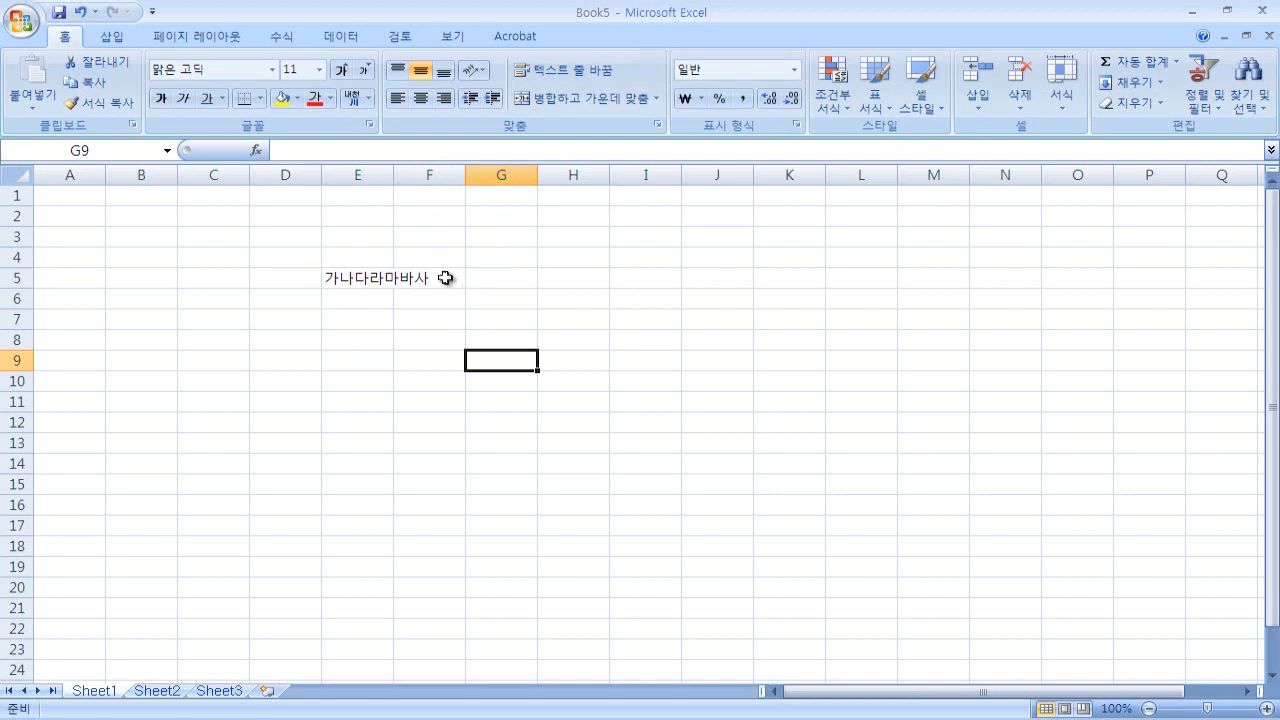
# Select cell E5, the range E5:F5 and E5 alone to check which cell holds the overflowing text.
pyautogui.click(348, 283)
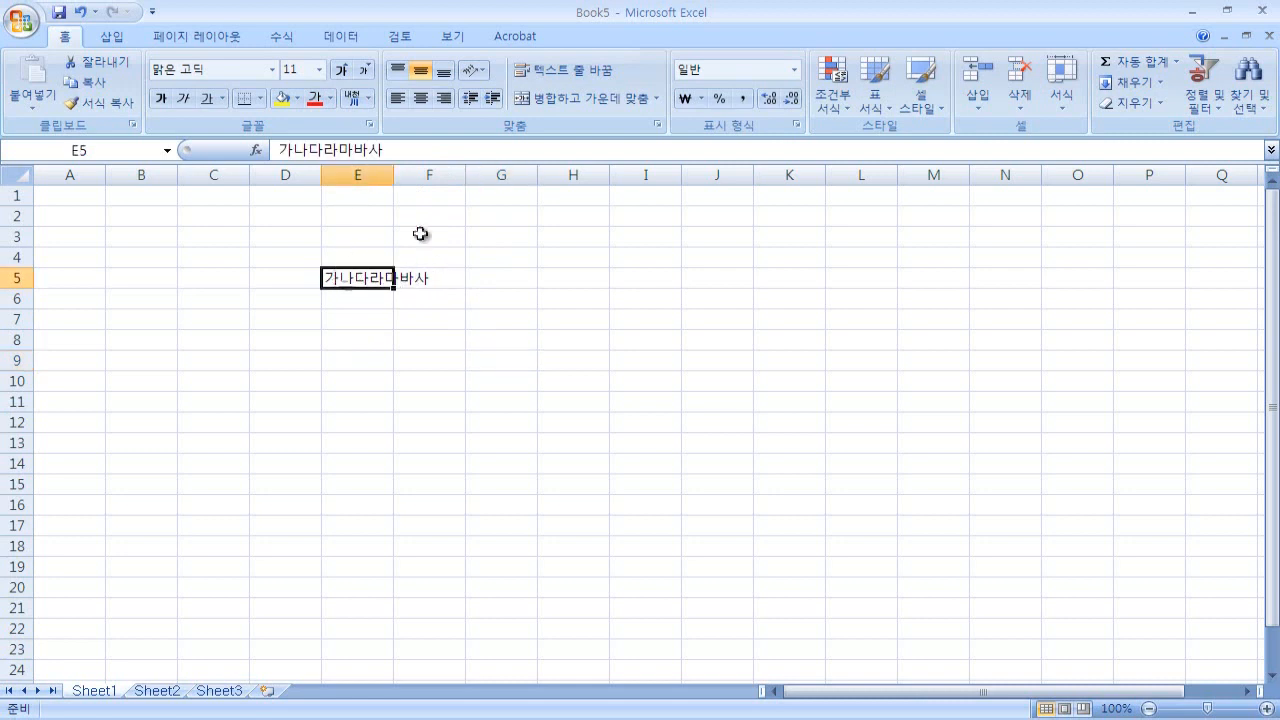
pyautogui.moveTo(357, 278); pyautogui.dragTo(403, 278)
pyautogui.hotkey('ctrl', 'c')
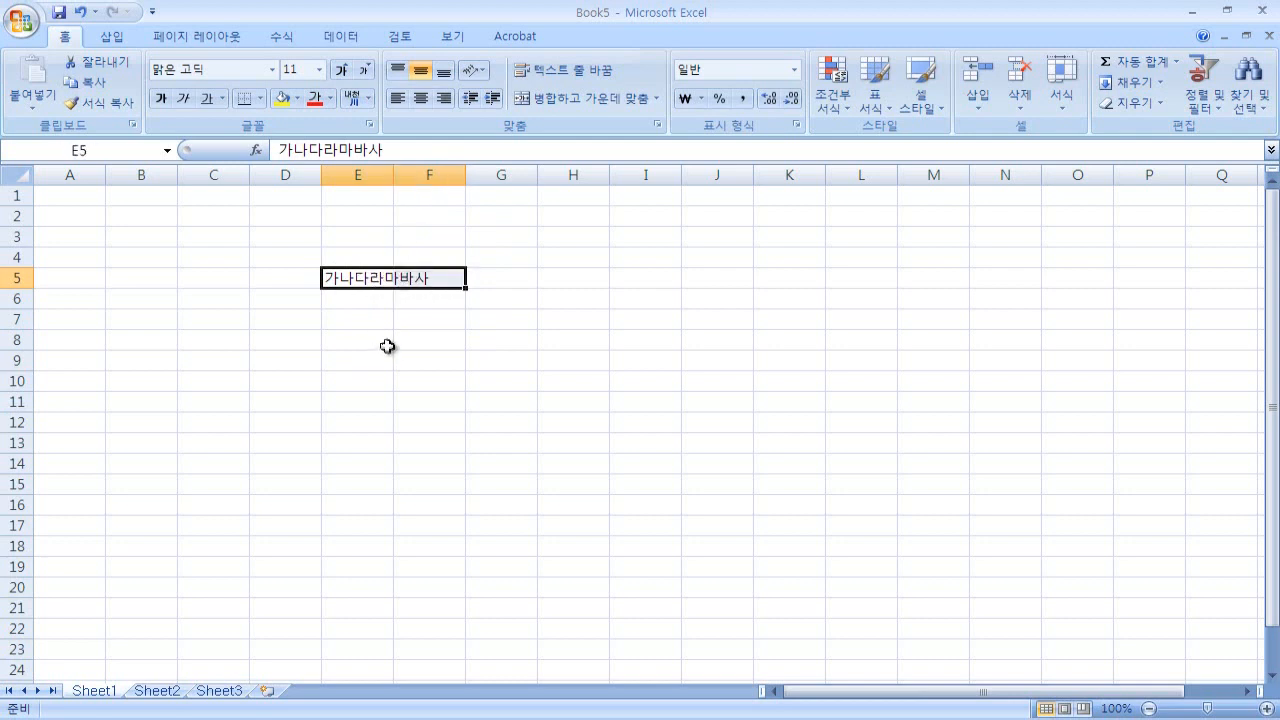
pyautogui.click(354, 278)
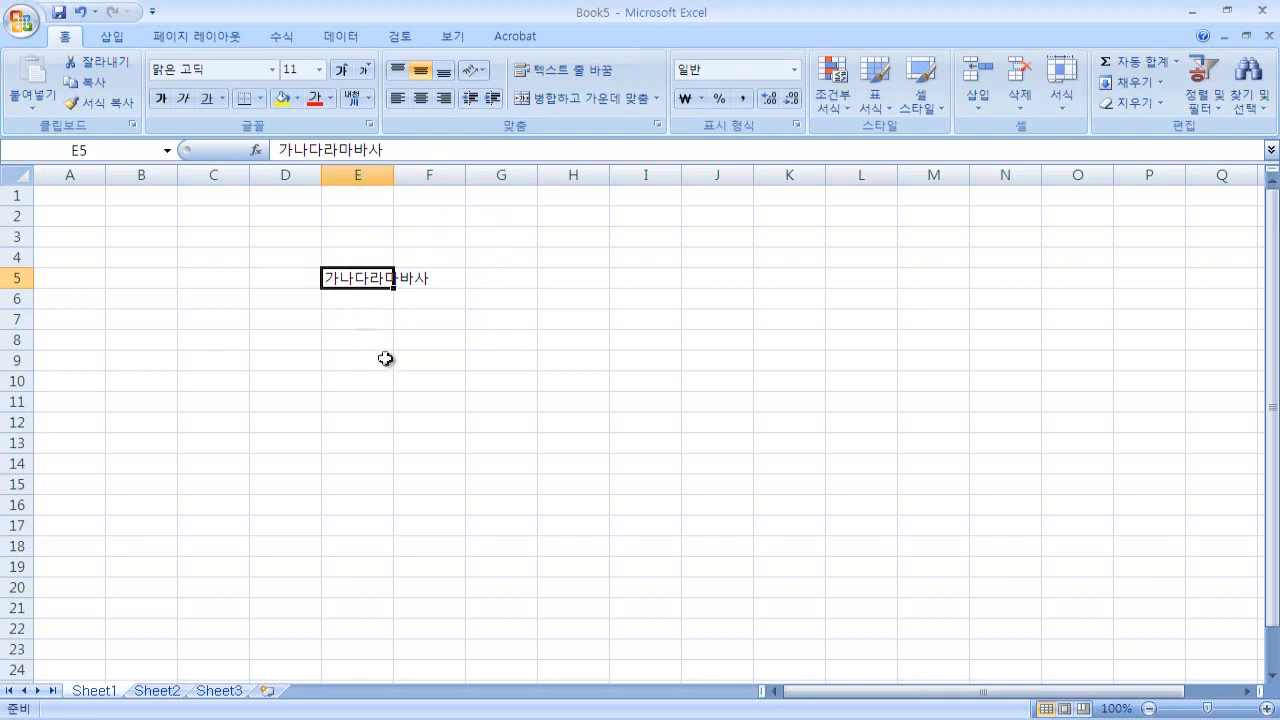
pyautogui.click(424, 391)
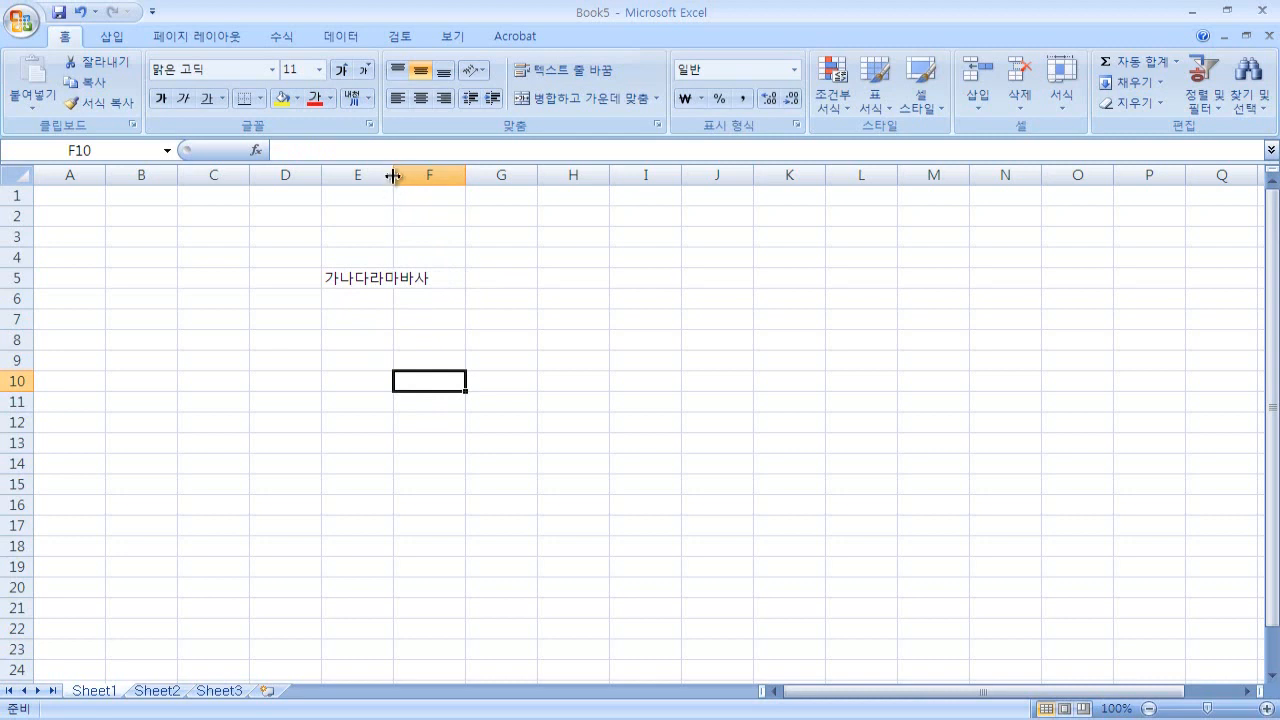
# Widen column E until it holds the full text of E5, and narrow it again.
pyautogui.moveTo(393, 176); pyautogui.dragTo(442, 176)
pyautogui.click(425, 459)
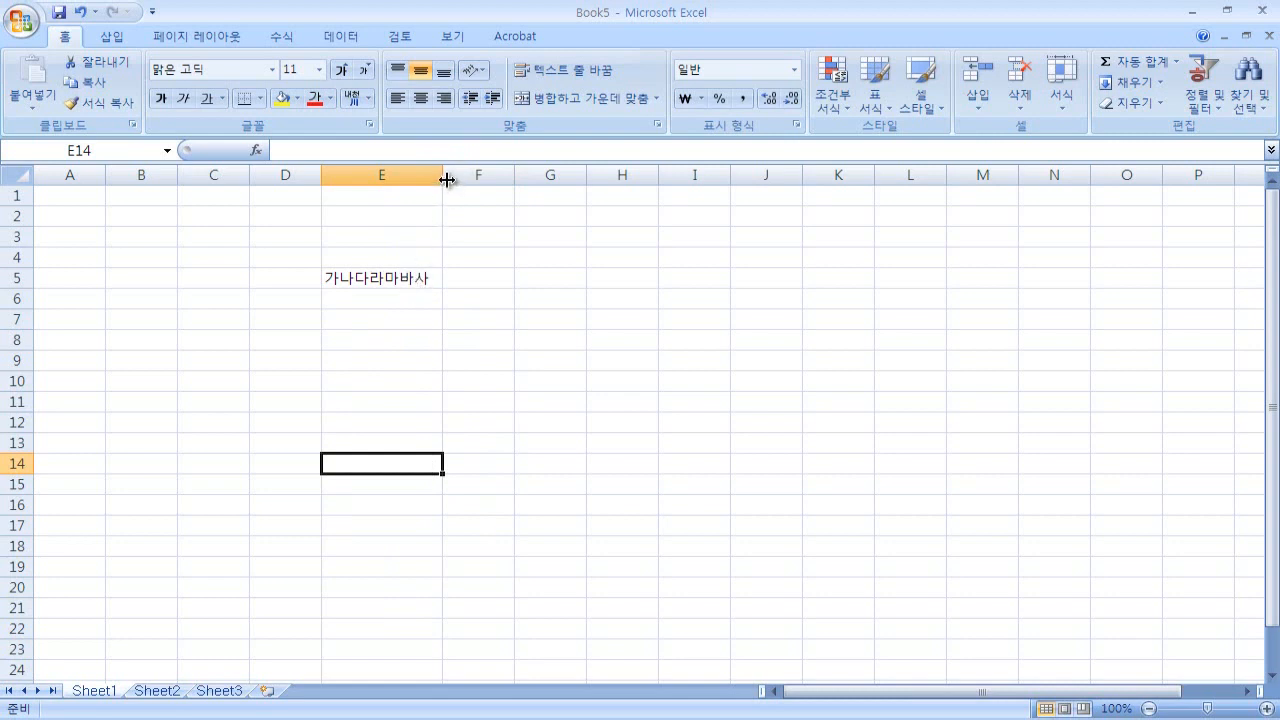
pyautogui.moveTo(443, 176); pyautogui.dragTo(389, 178)
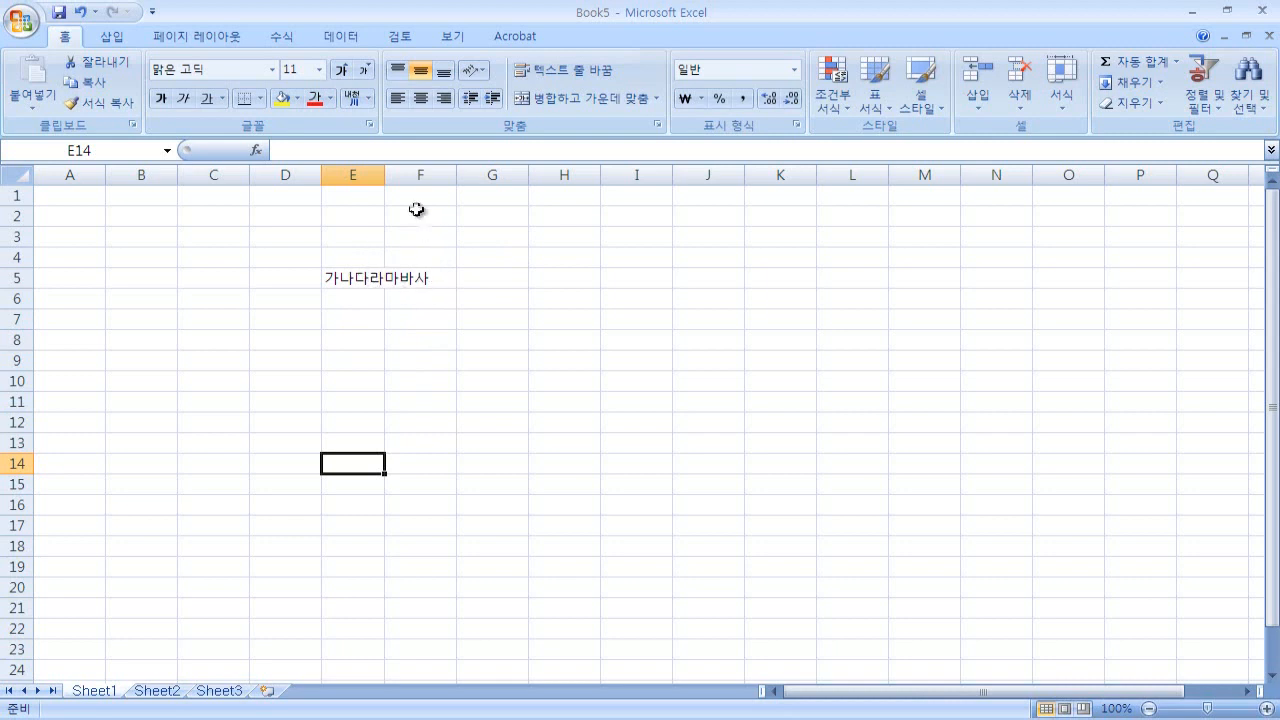
# Widen column E and increase the height of row 5, and shrink both back to about their former size.
pyautogui.moveTo(385, 175); pyautogui.dragTo(435, 180)
pyautogui.moveTo(17, 288); pyautogui.dragTo(22, 315)
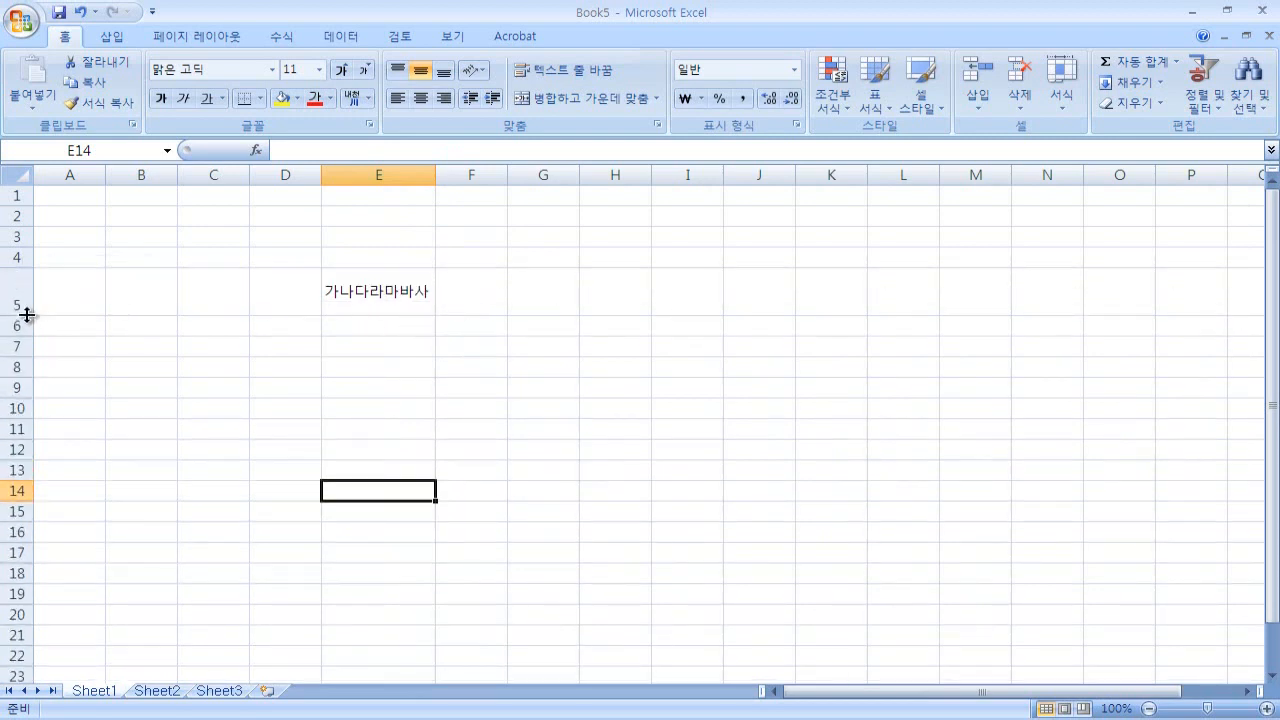
pyautogui.moveTo(27, 314); pyautogui.dragTo(12, 287)
pyautogui.moveTo(435, 174); pyautogui.dragTo(387, 174)
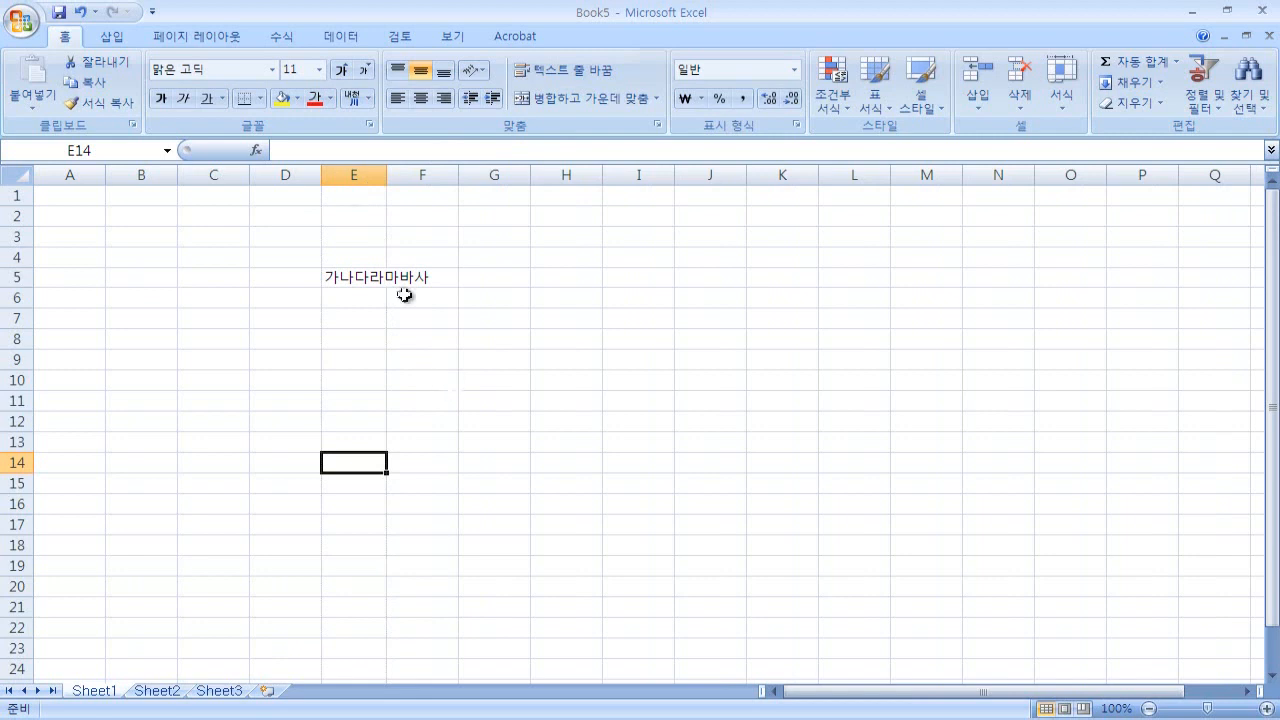
# AutoFit the width of column E to the text in cell E5.
pyautogui.click(348, 277)
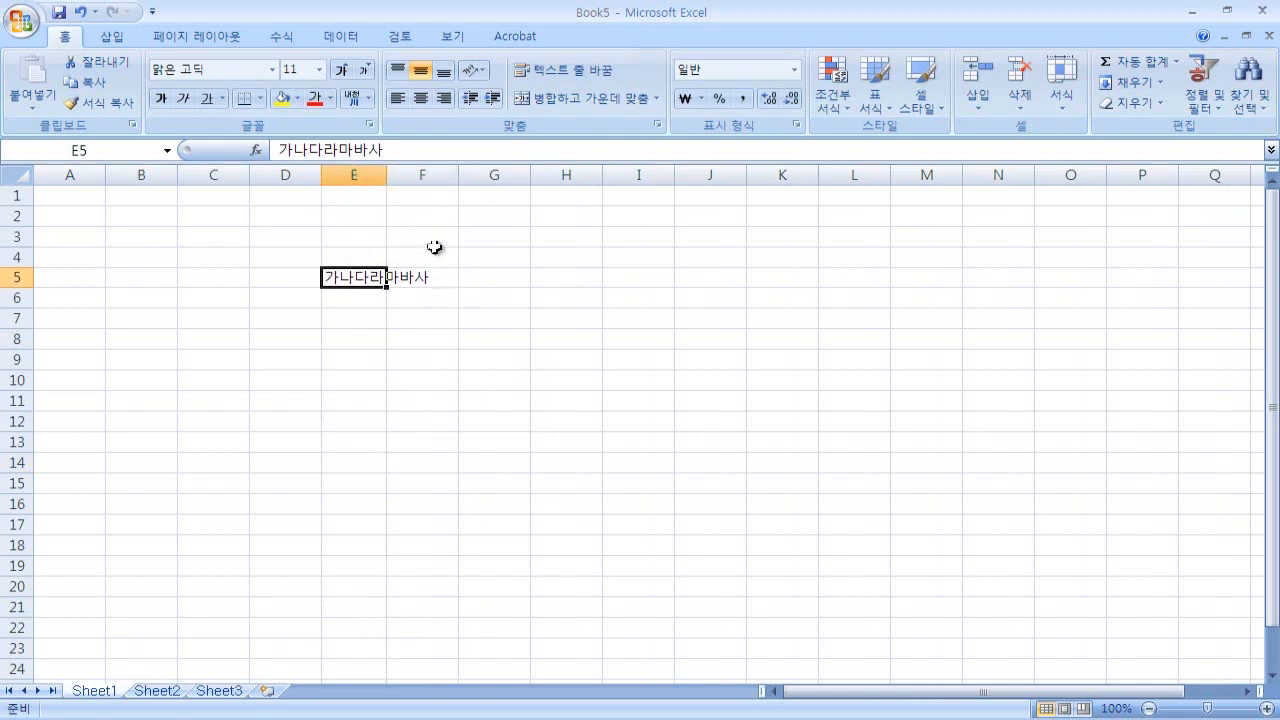
pyautogui.doubleClick(387, 179)
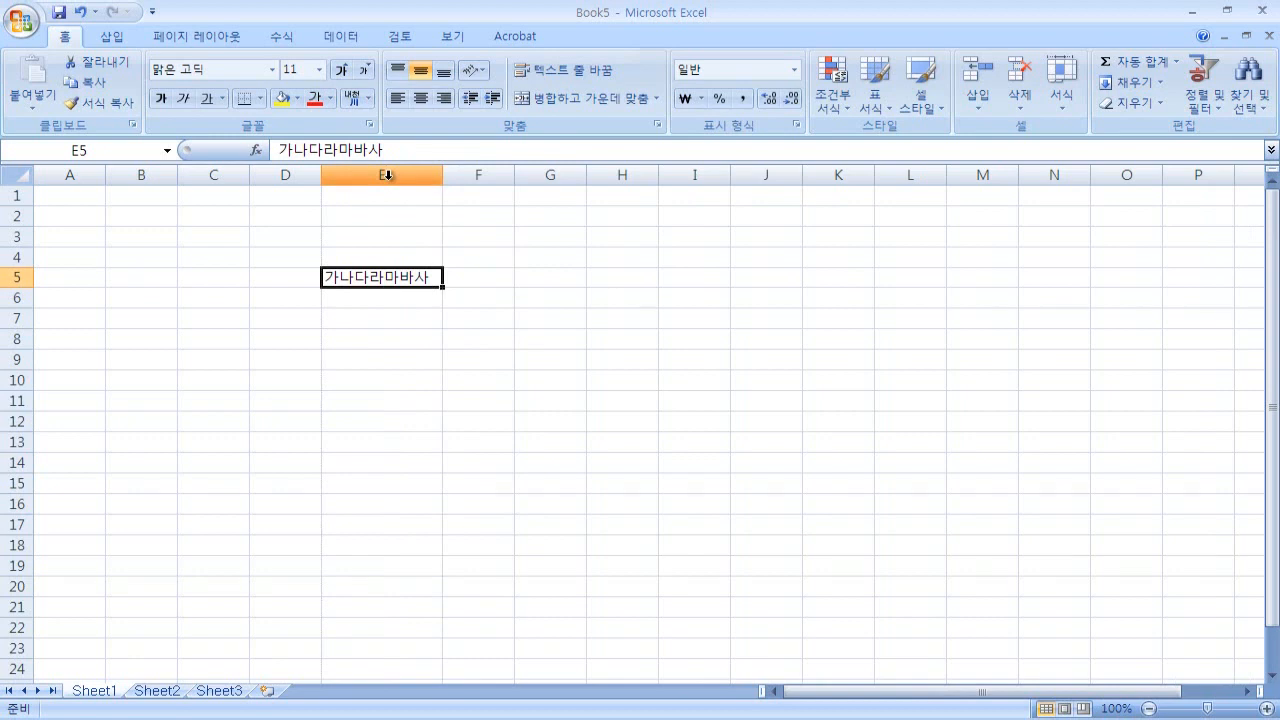
pyautogui.click(393, 312)
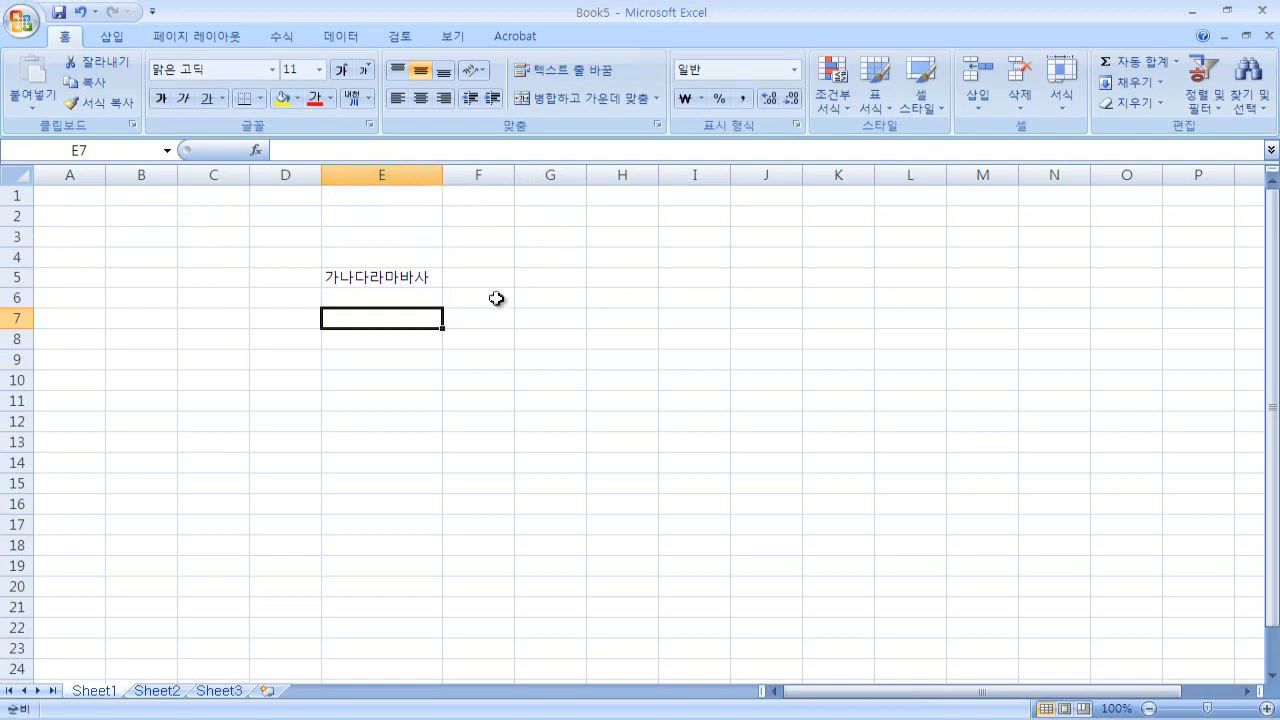
# Examine the cell deletion options for E5 (shift cells, entire row, entire column) and cancel without deleting.
pyautogui.click(438, 277)
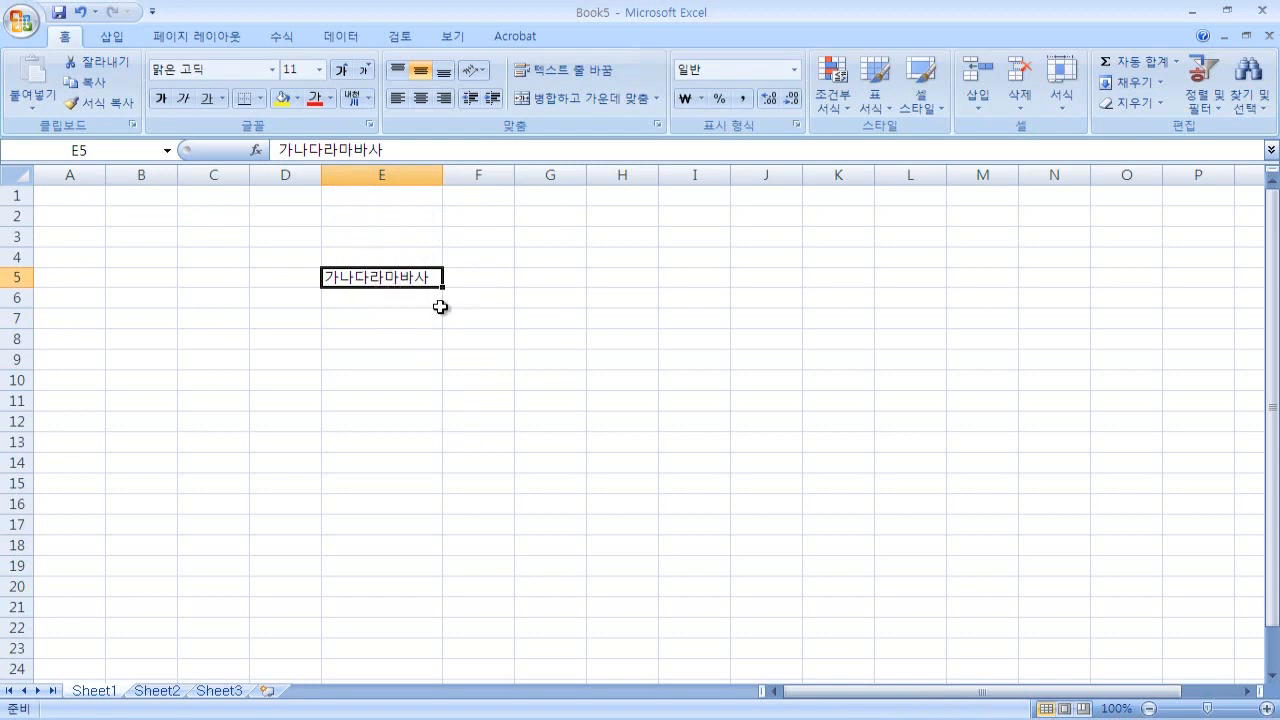
pyautogui.click(489, 257)
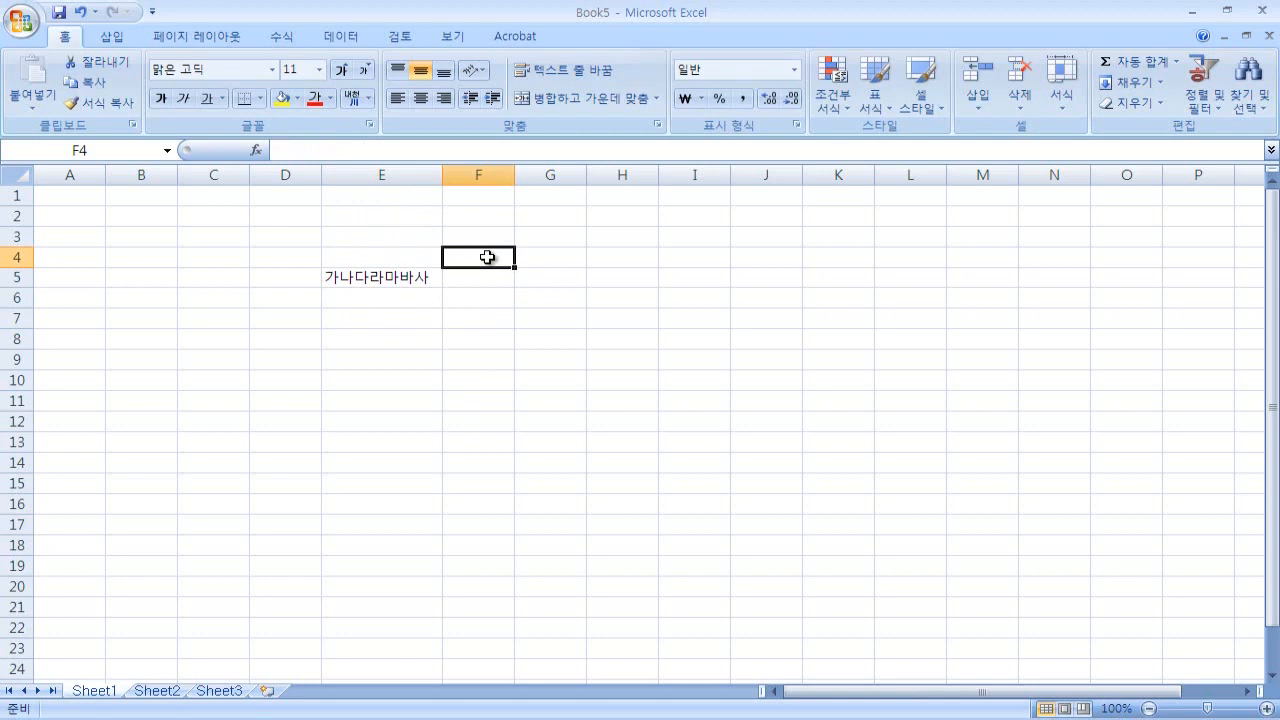
pyautogui.click(362, 278)
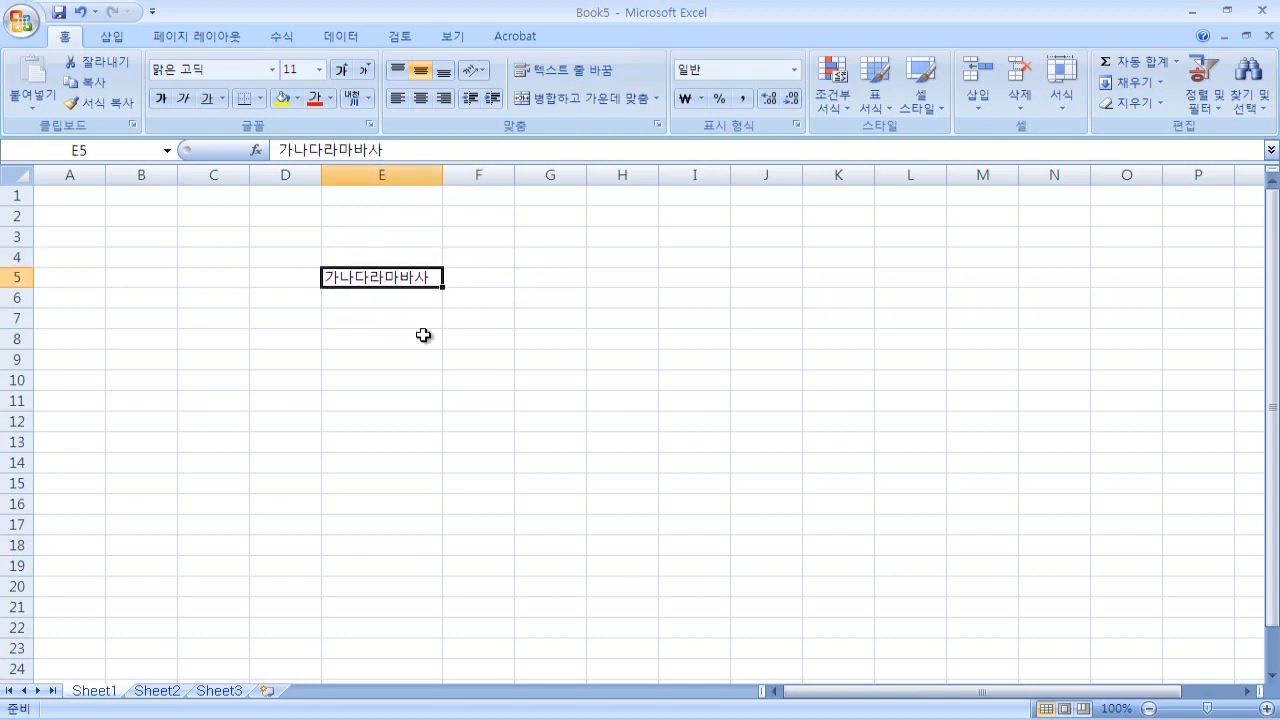
pyautogui.rightClick(433, 277)
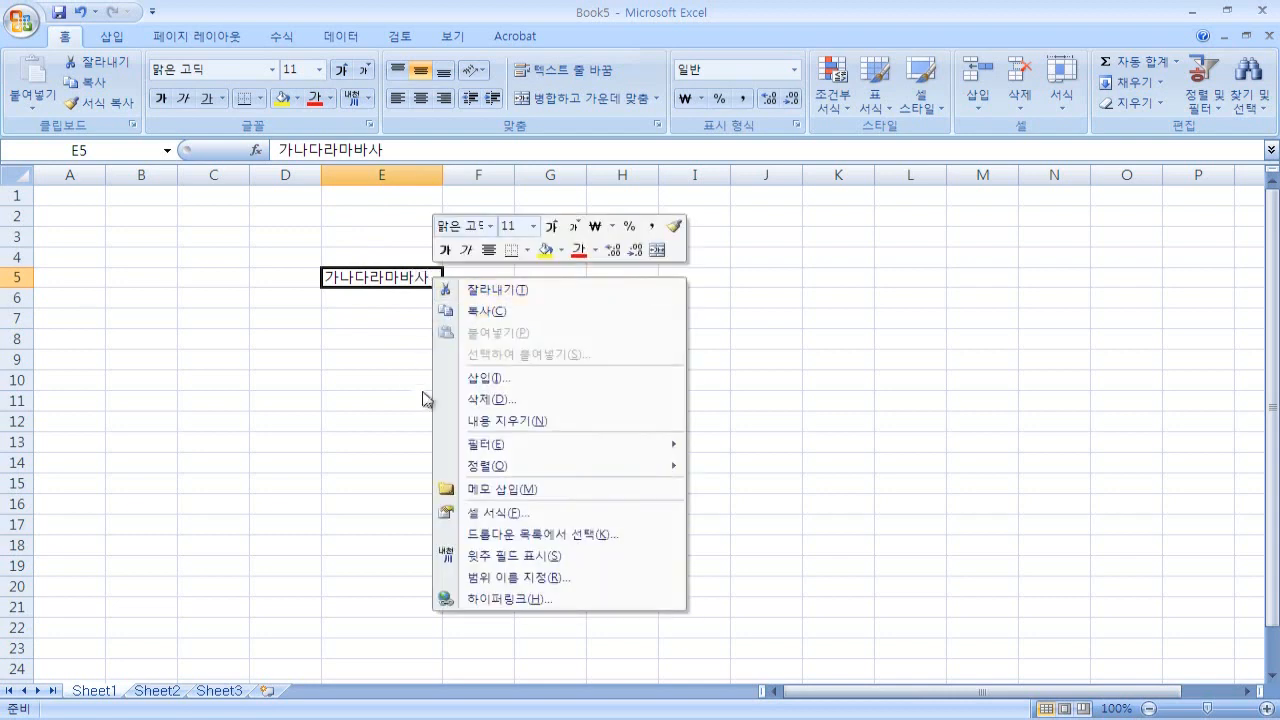
pyautogui.click(530, 398)
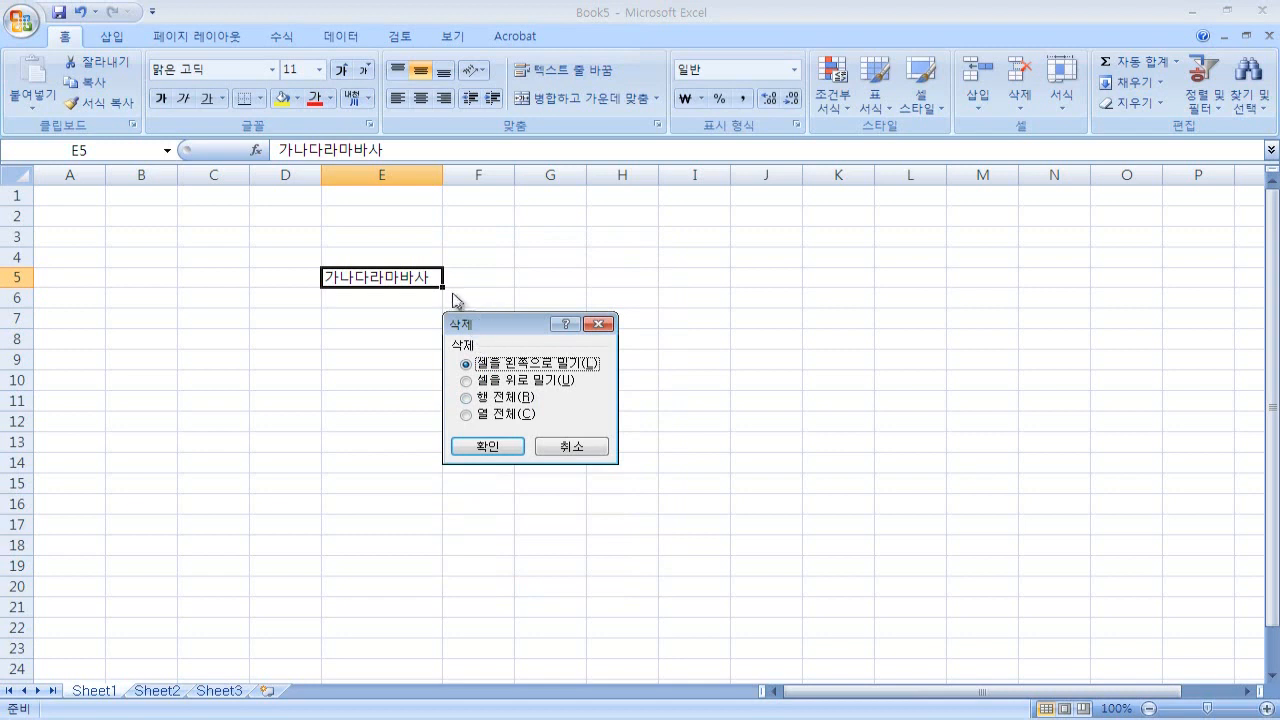
pyautogui.moveTo(535, 325); pyautogui.dragTo(601, 249)
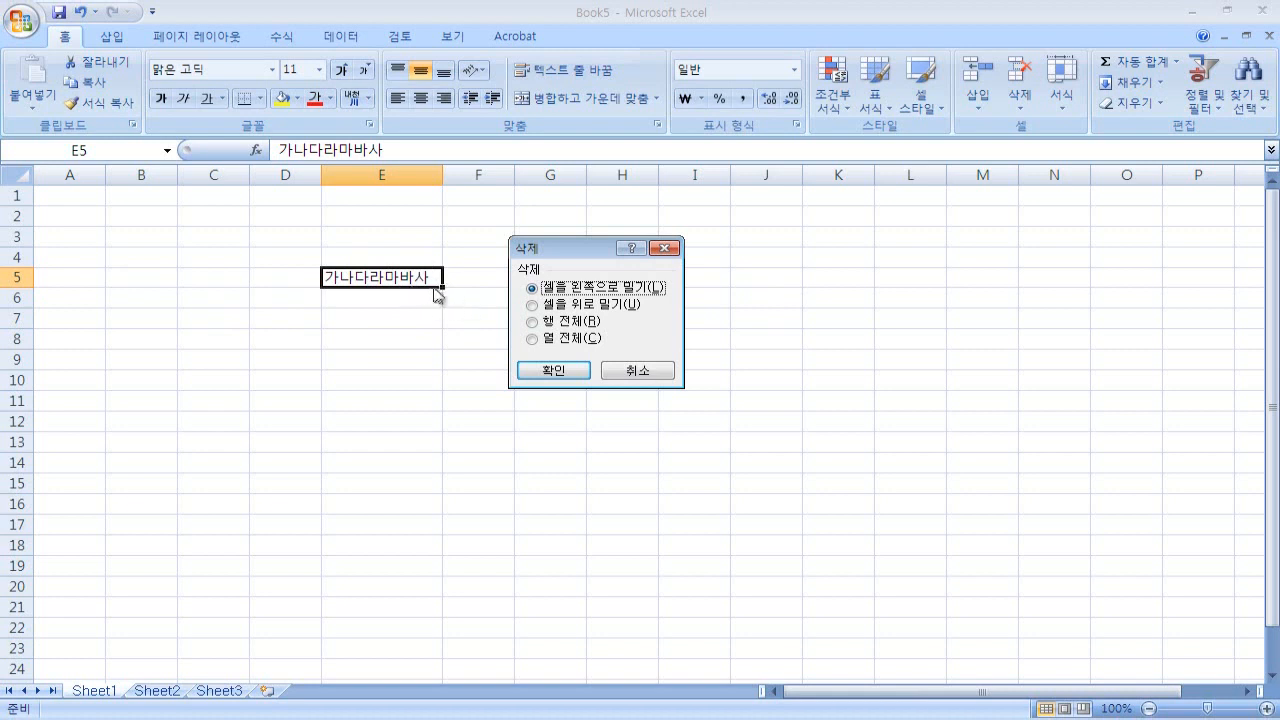
pyautogui.click(650, 377)
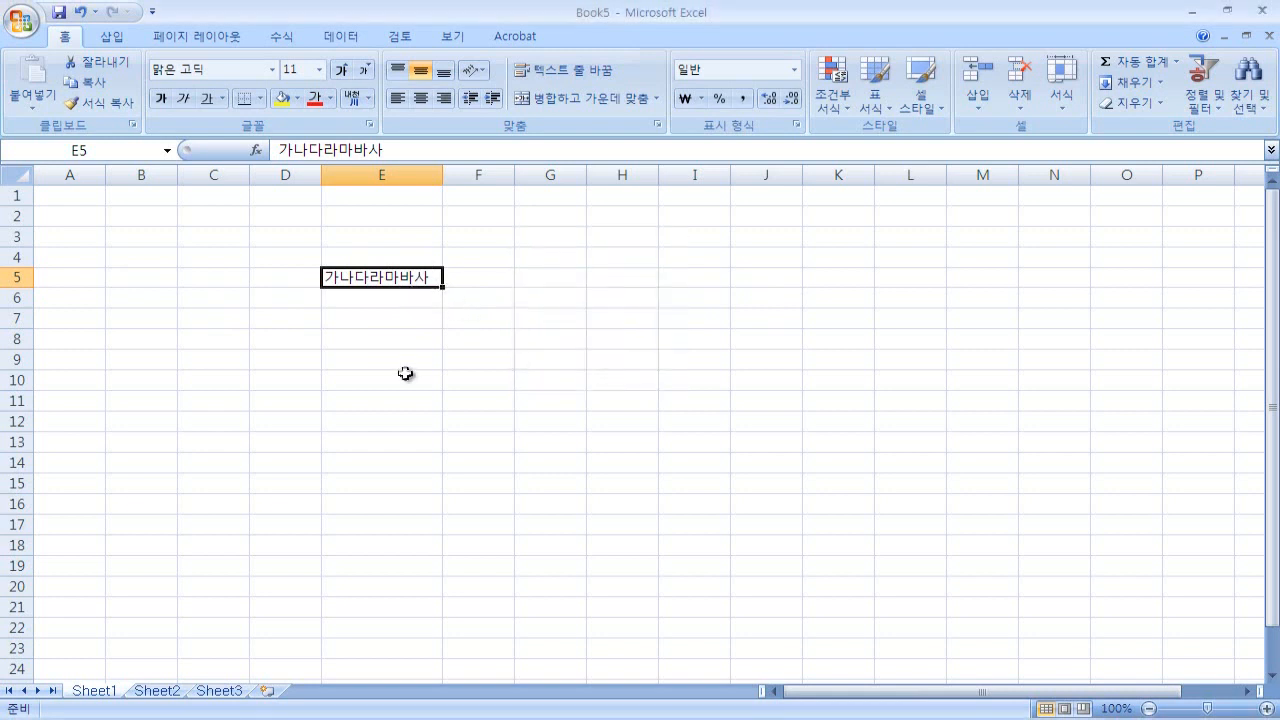
# Erase the text in cell E5, and undo the deletion.
pyautogui.click(475, 335)
pyautogui.click(414, 277)
pyautogui.press('Delete')
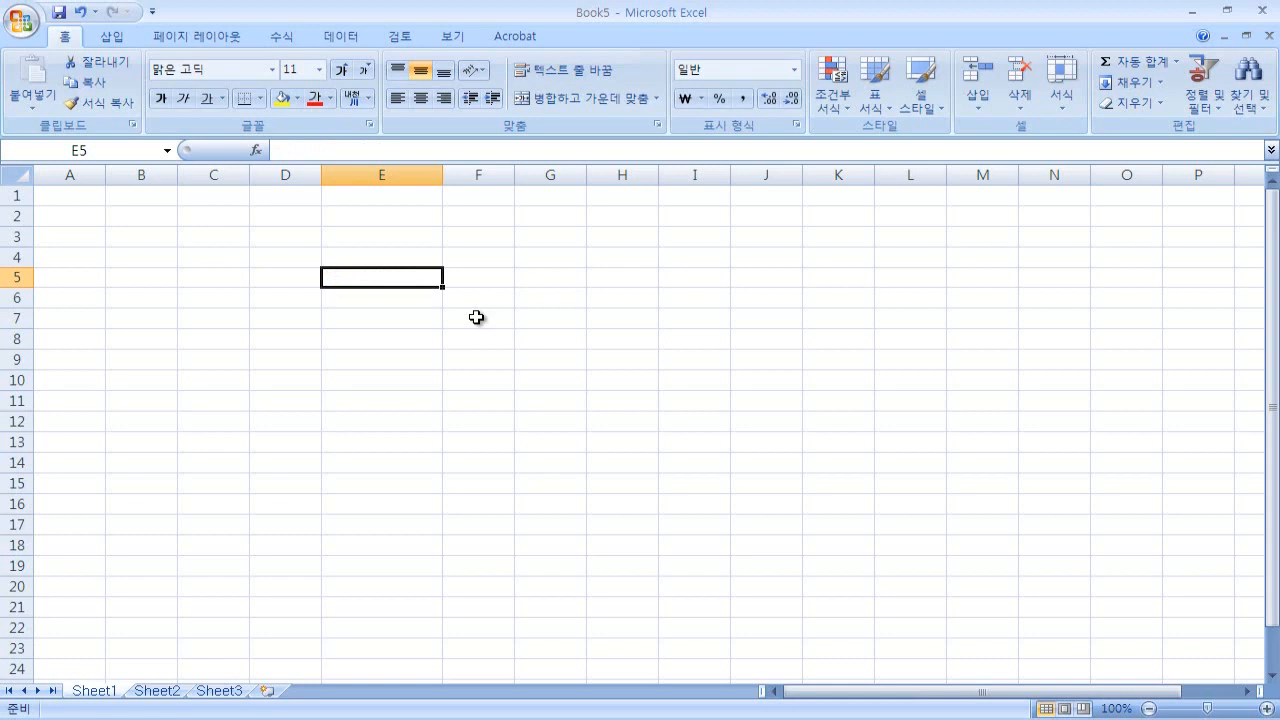
pyautogui.rightClick(432, 284)
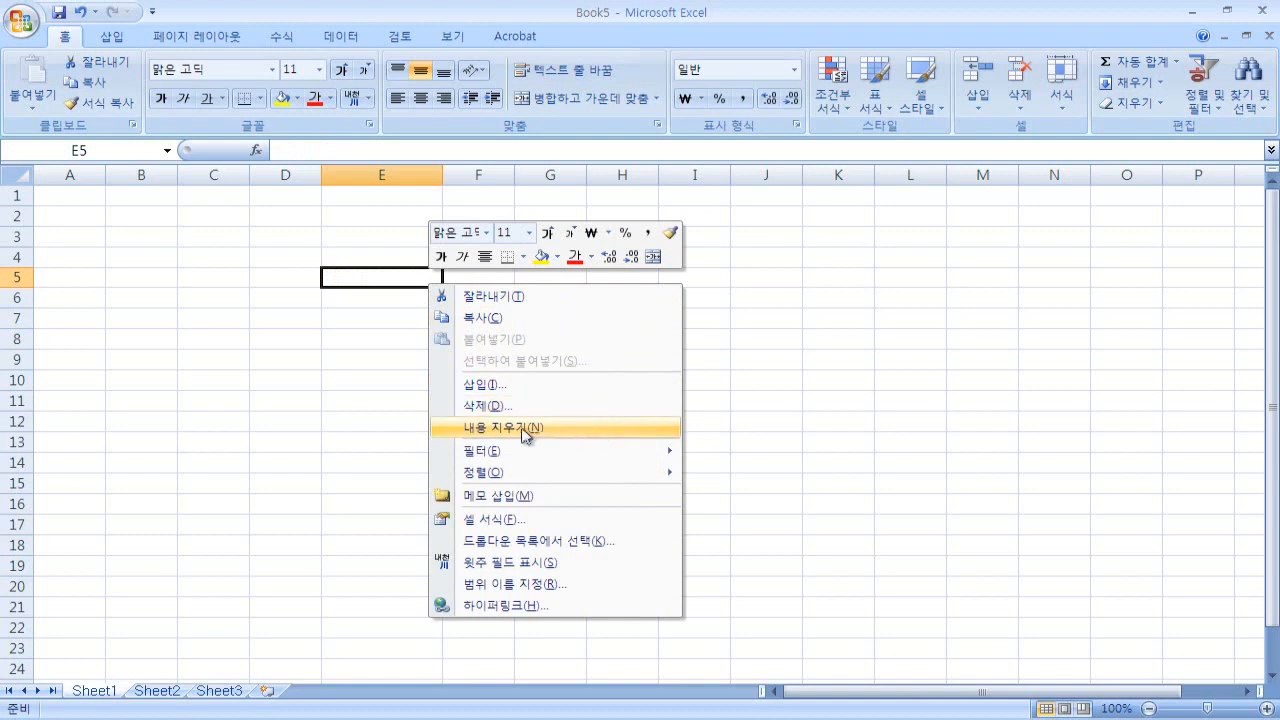
pyautogui.click(452, 428)
pyautogui.write('가나다라마바사')
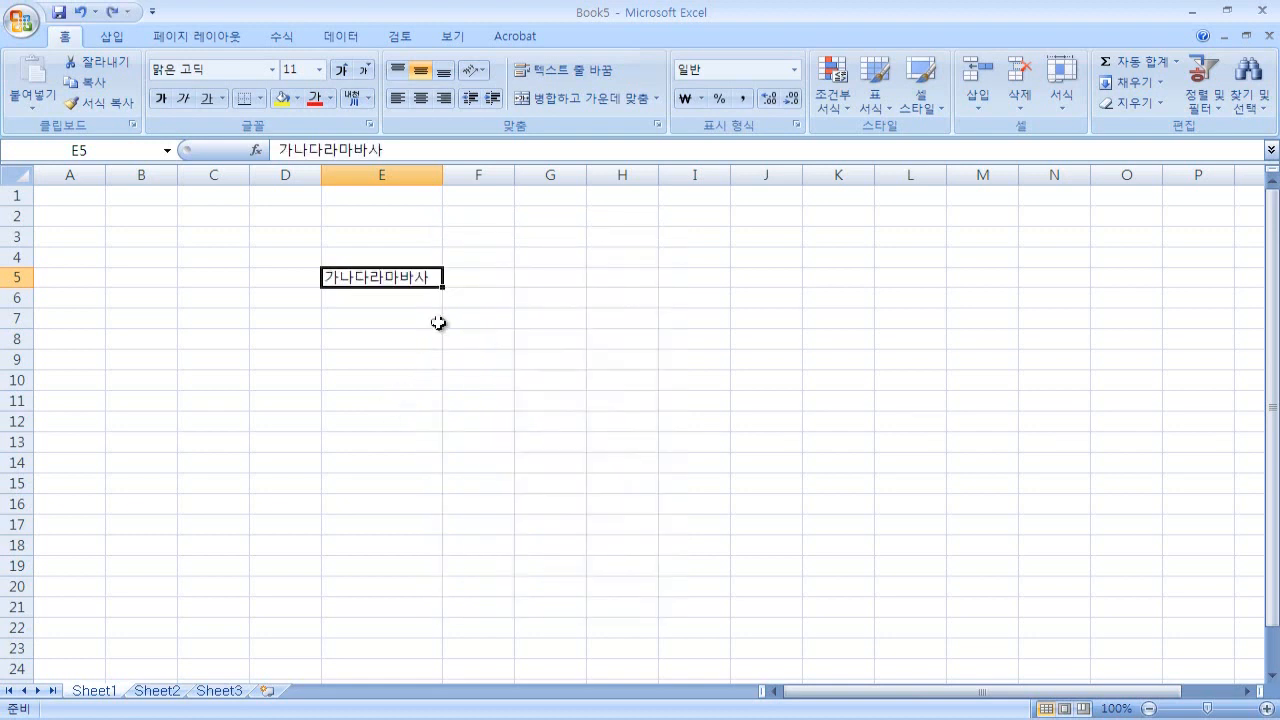
# Clear cell E5 with the Clear Contents (내용 지우기) command, and undo the clearing.
pyautogui.rightClick(424, 279)
pyautogui.click(559, 422)
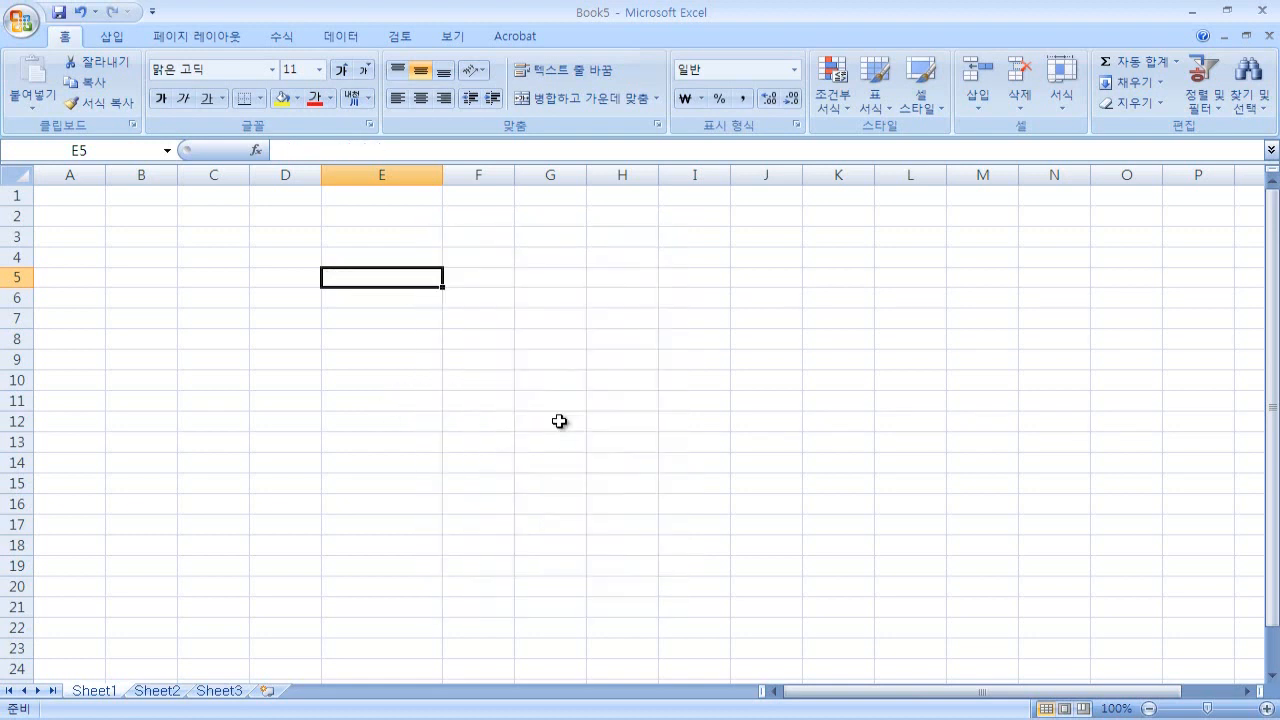
pyautogui.hotkey('ctrl', 'z')
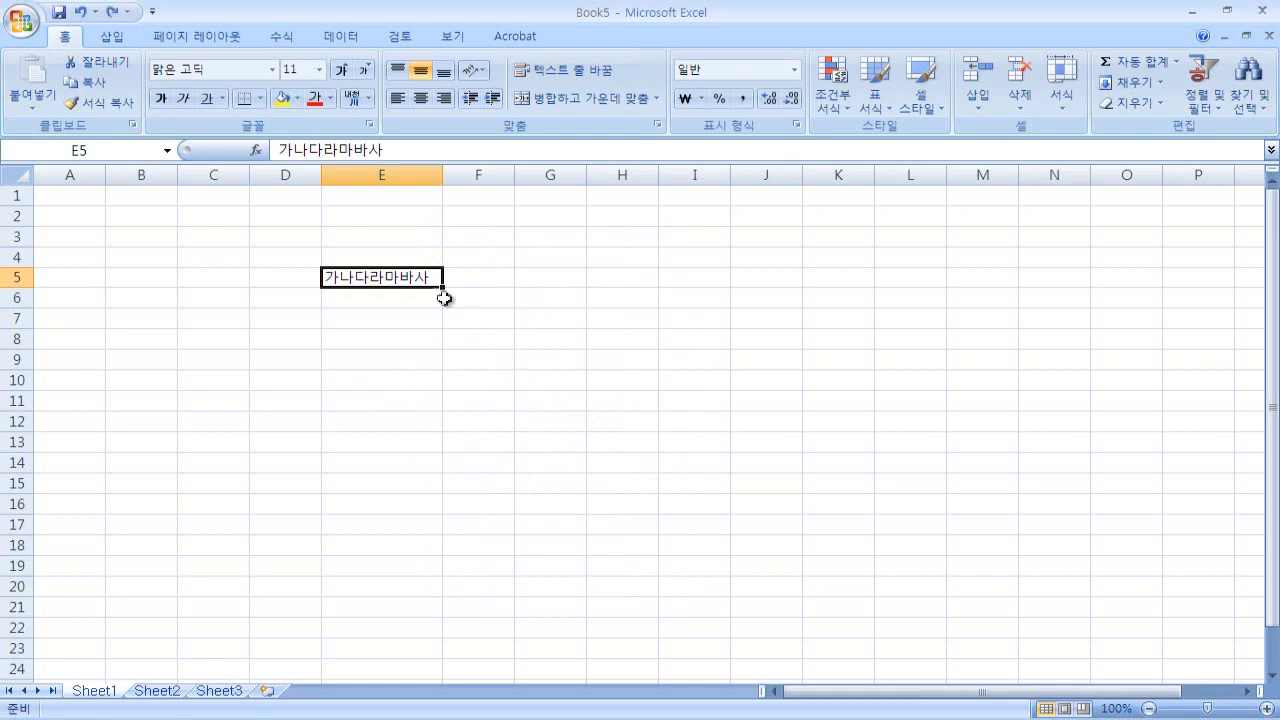
# Dismiss the editing commands for cell E5, delete its text once more and undo that deletion.
pyautogui.rightClick(413, 283)
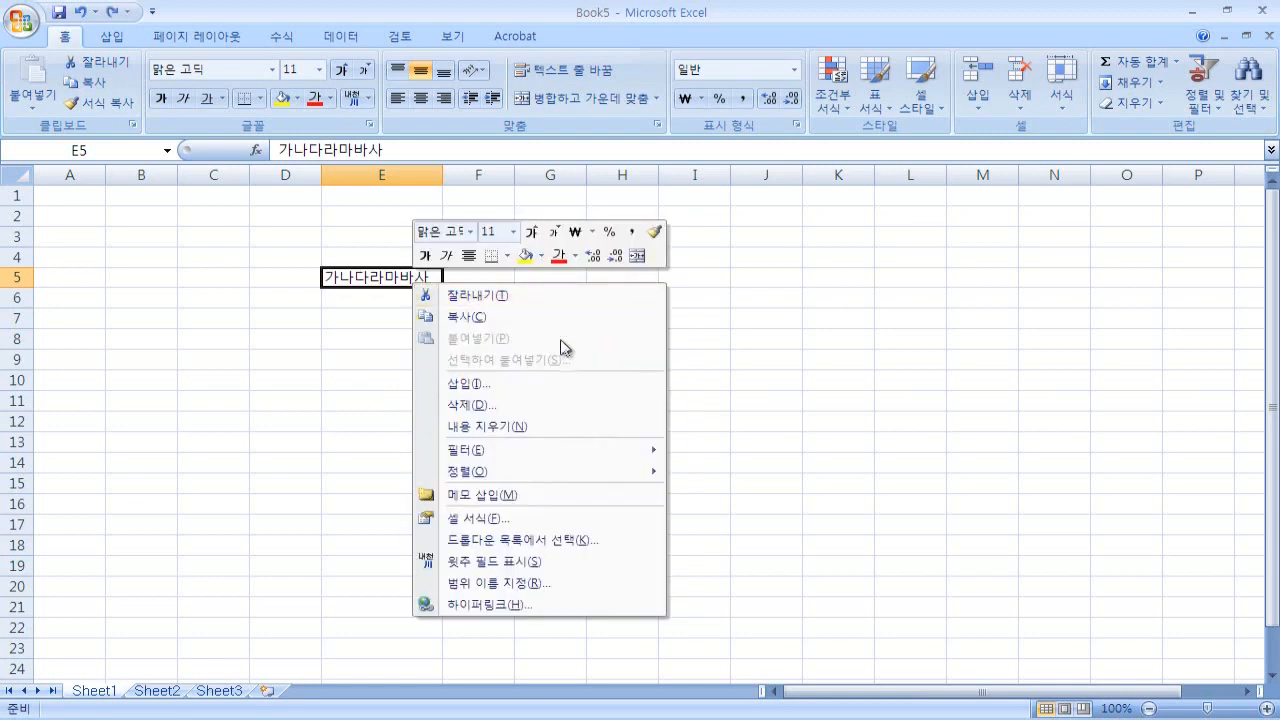
pyautogui.click(378, 318)
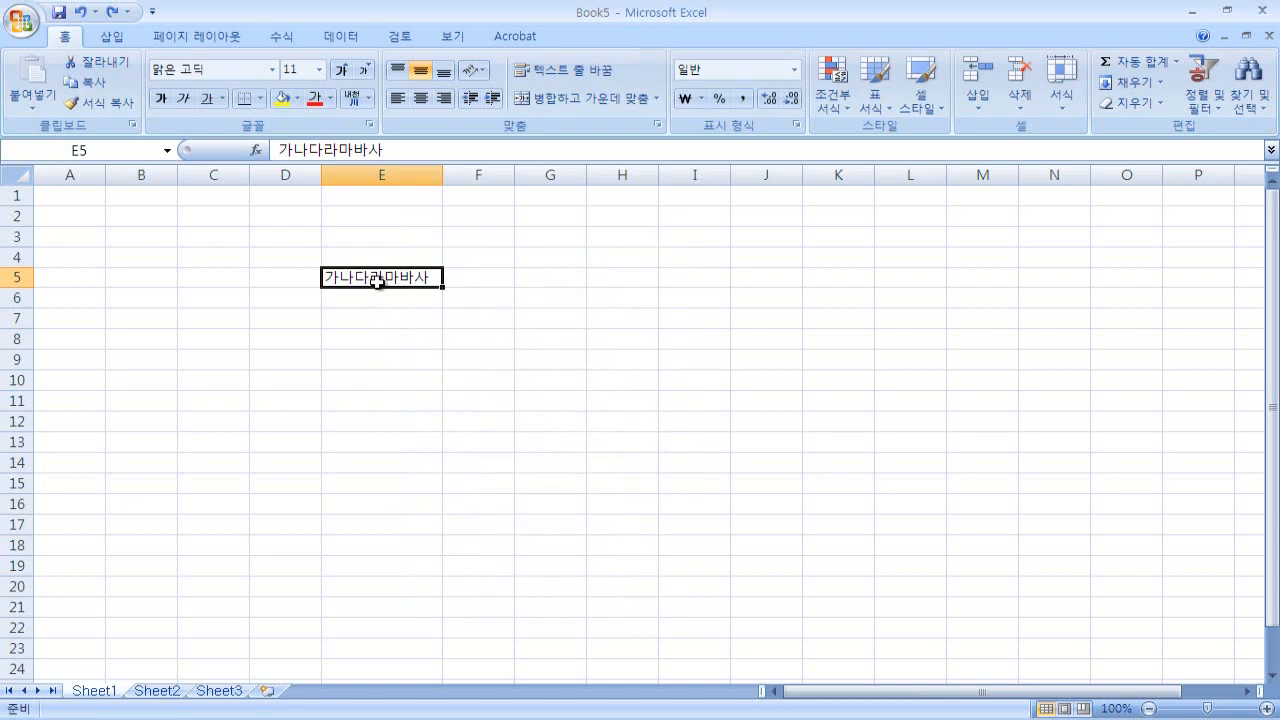
pyautogui.press('Delete')
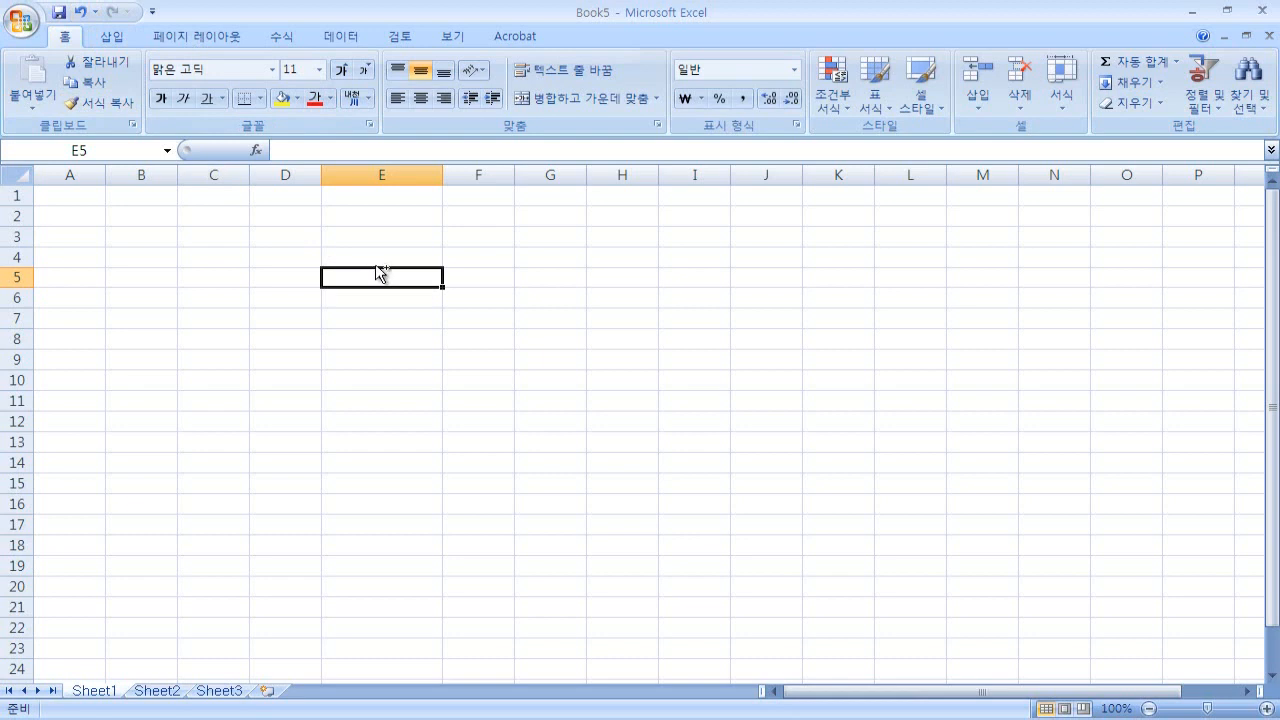
pyautogui.hotkey('ctrl', 'v')
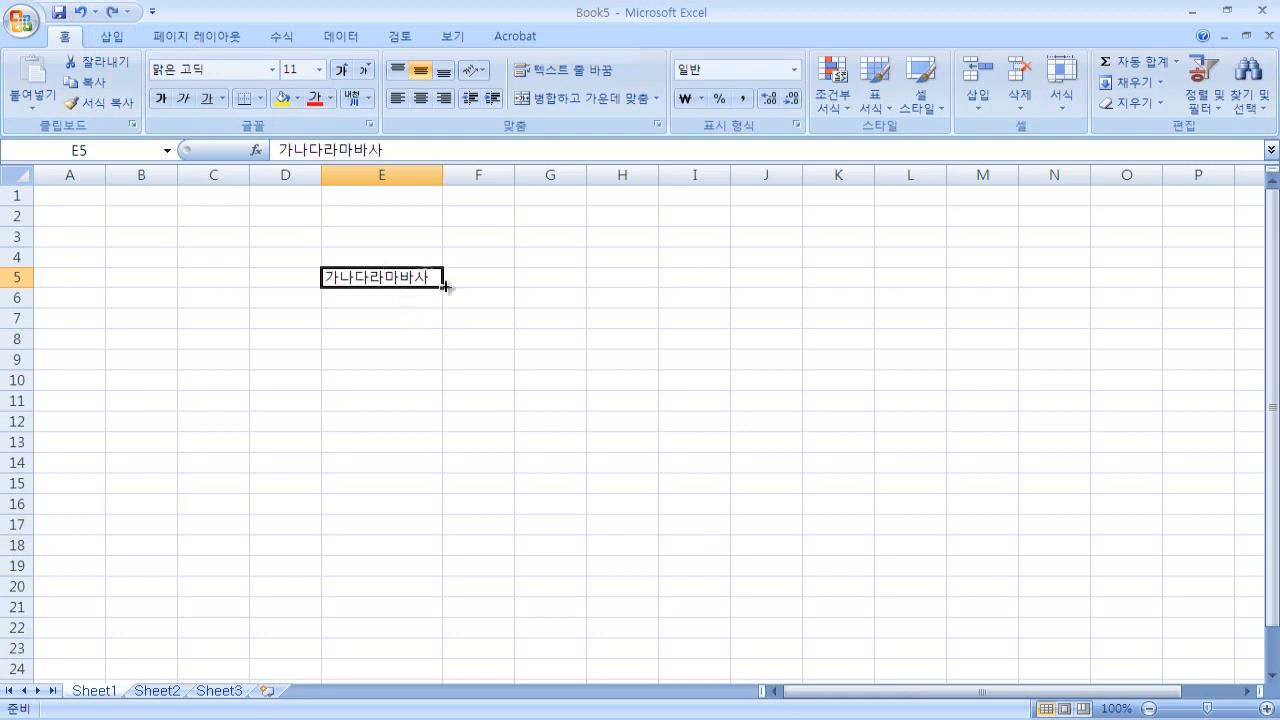
# Undo the last eleven actions at once, back through the 마바사 entry in cell E5.
pyautogui.click(96, 12)
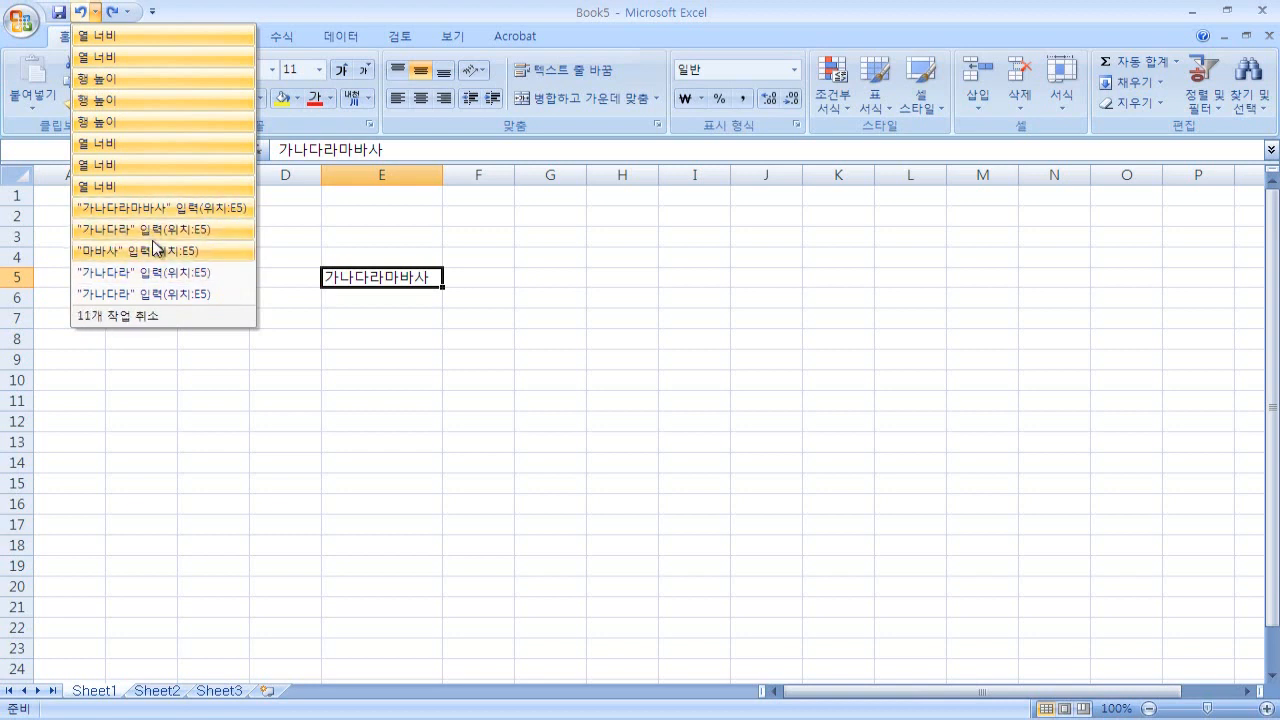
pyautogui.click(226, 255)
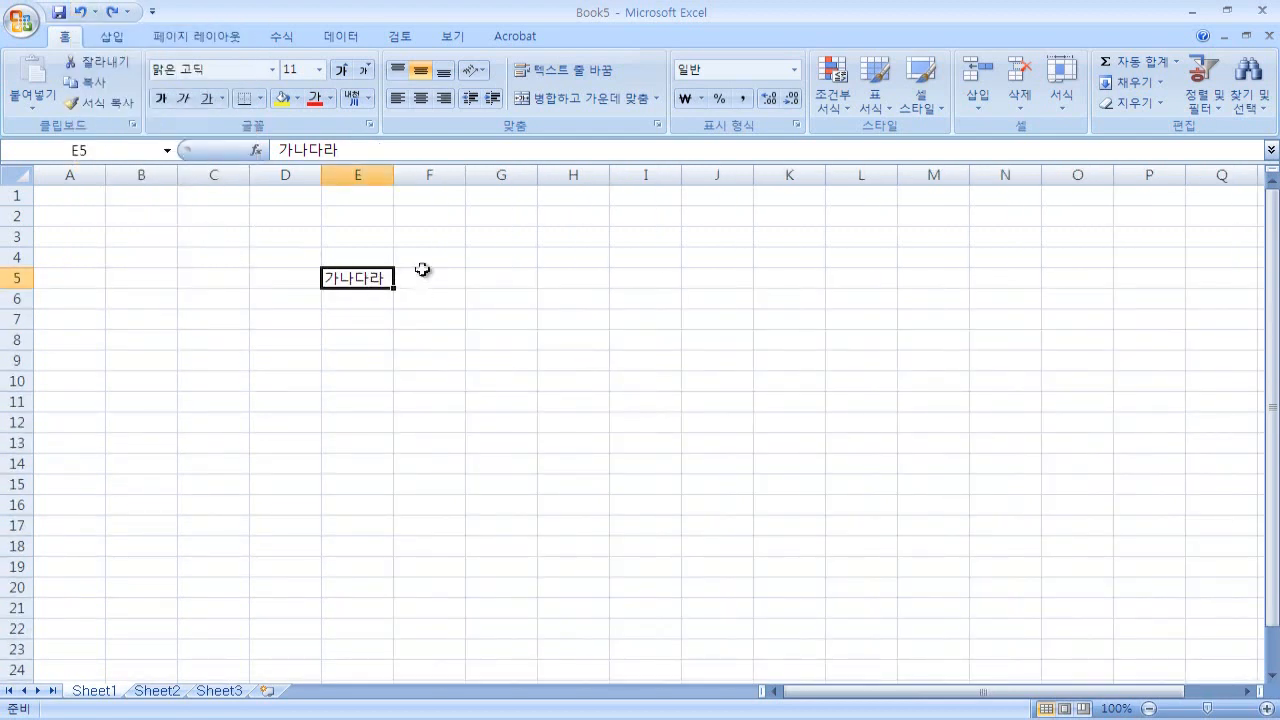
# Redo the three undone text entries in cell E5 at once, through the 가나다라마바사 entry.
pyautogui.click(96, 12)
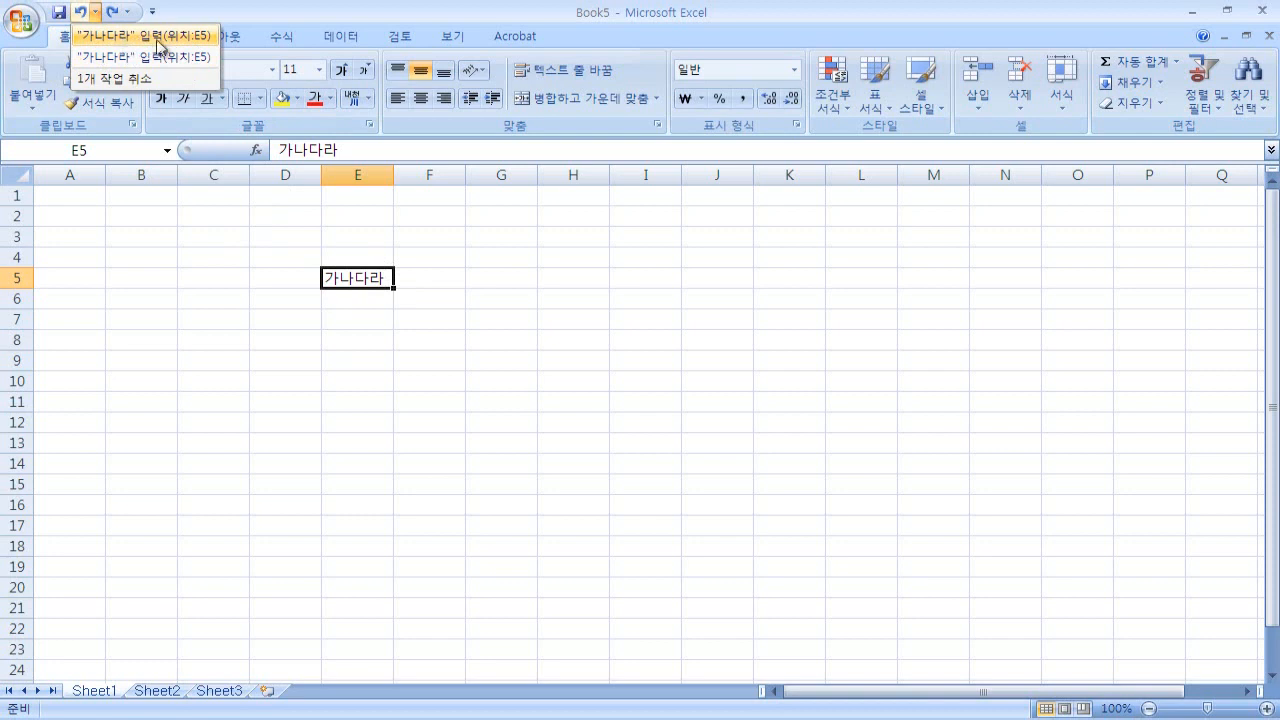
pyautogui.click(580, 40)
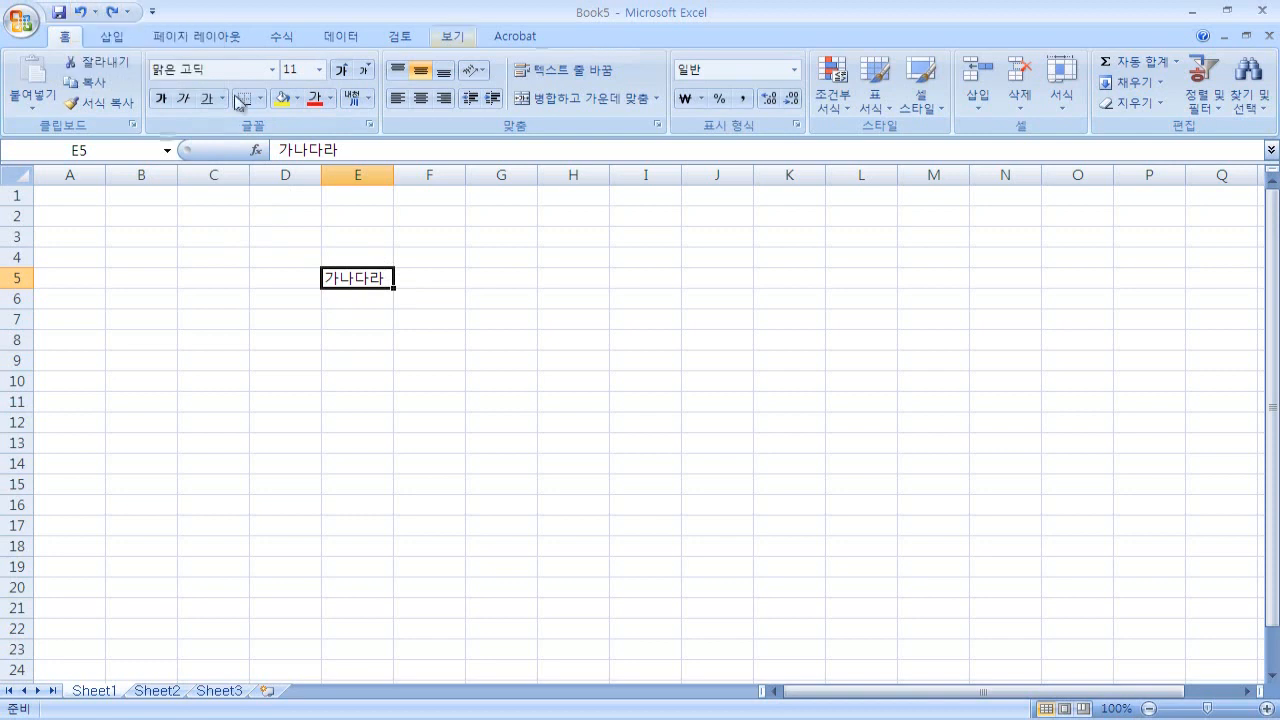
pyautogui.click(128, 12)
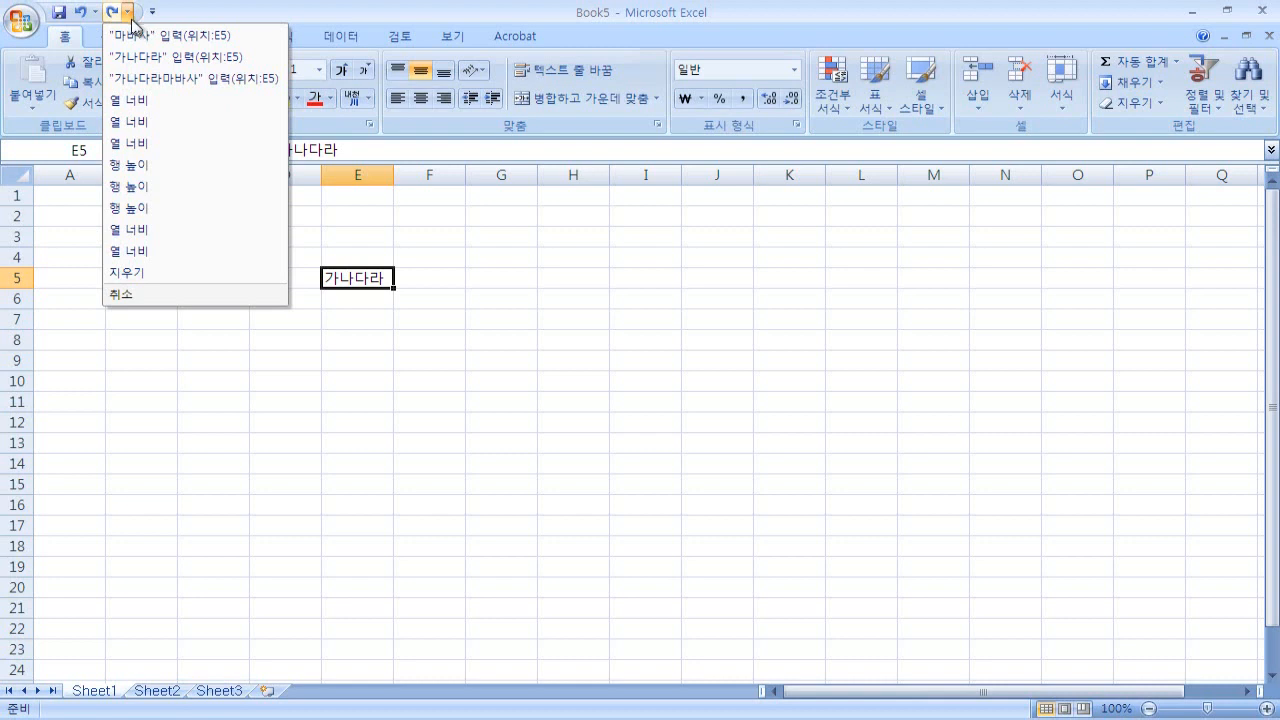
pyautogui.click(214, 77)
pyautogui.click(426, 334)
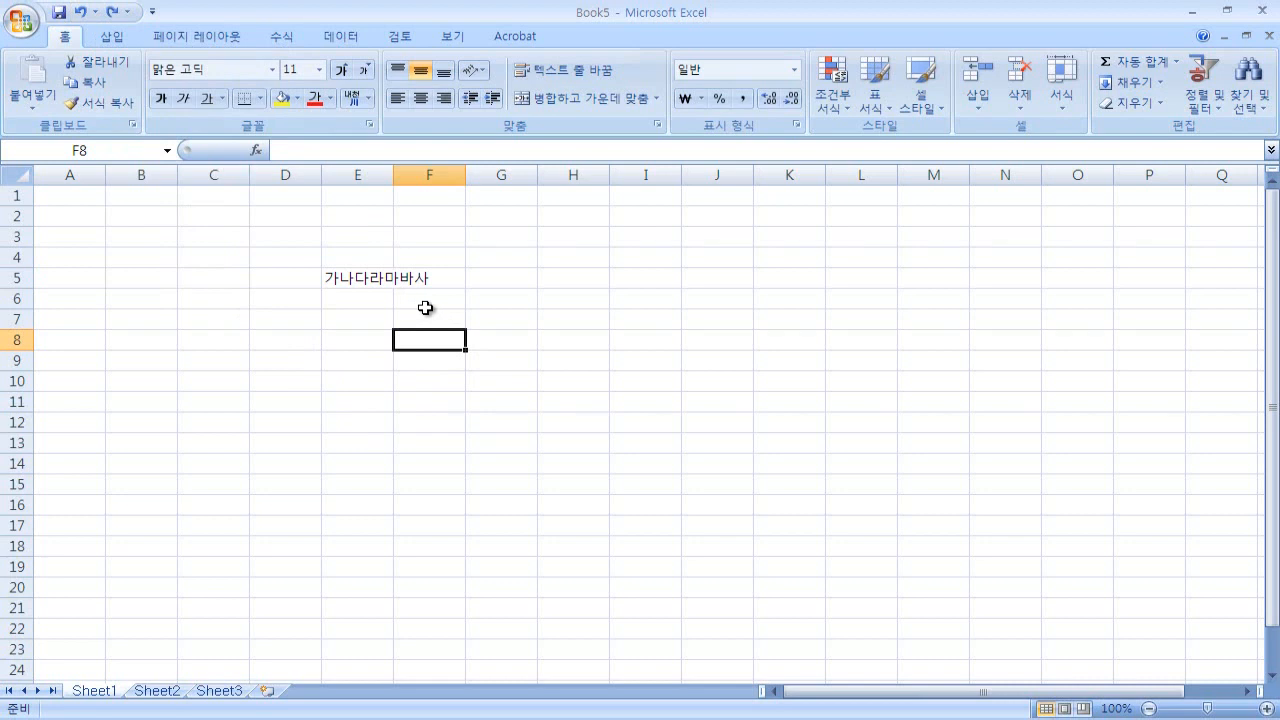
# Delete the text in cell E5.
pyautogui.click(348, 281)
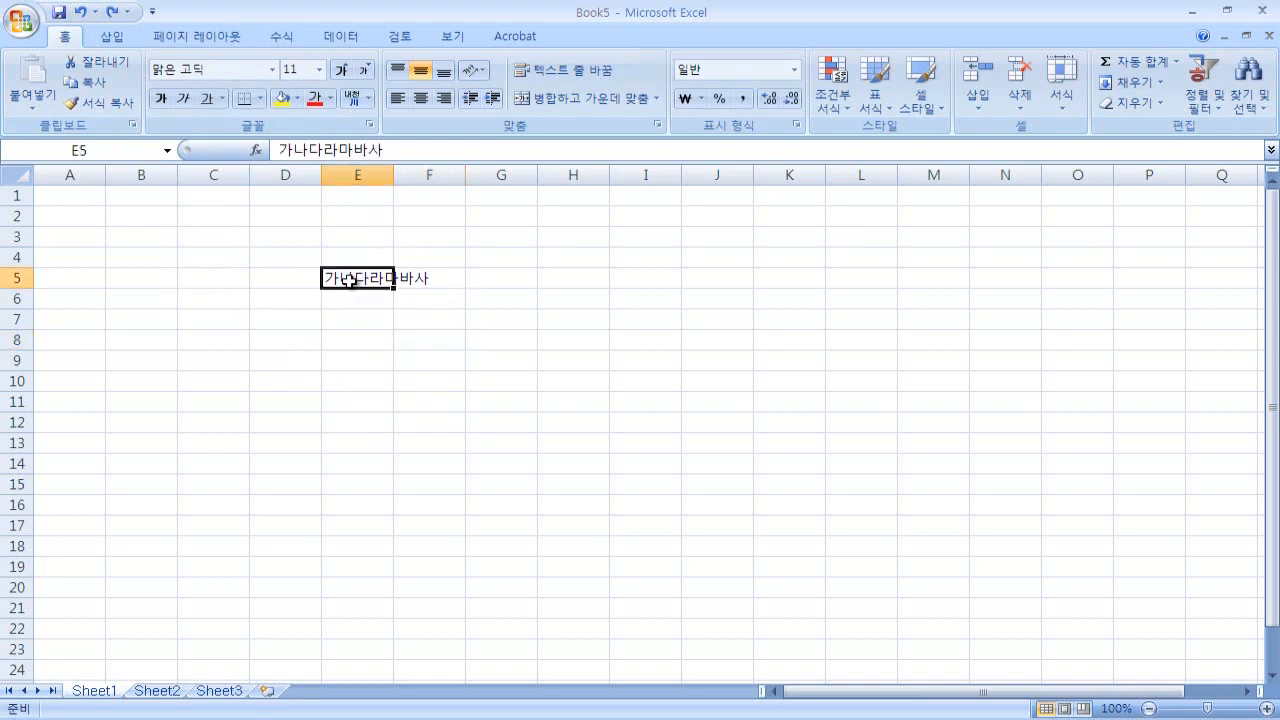
pyautogui.press('Delete')
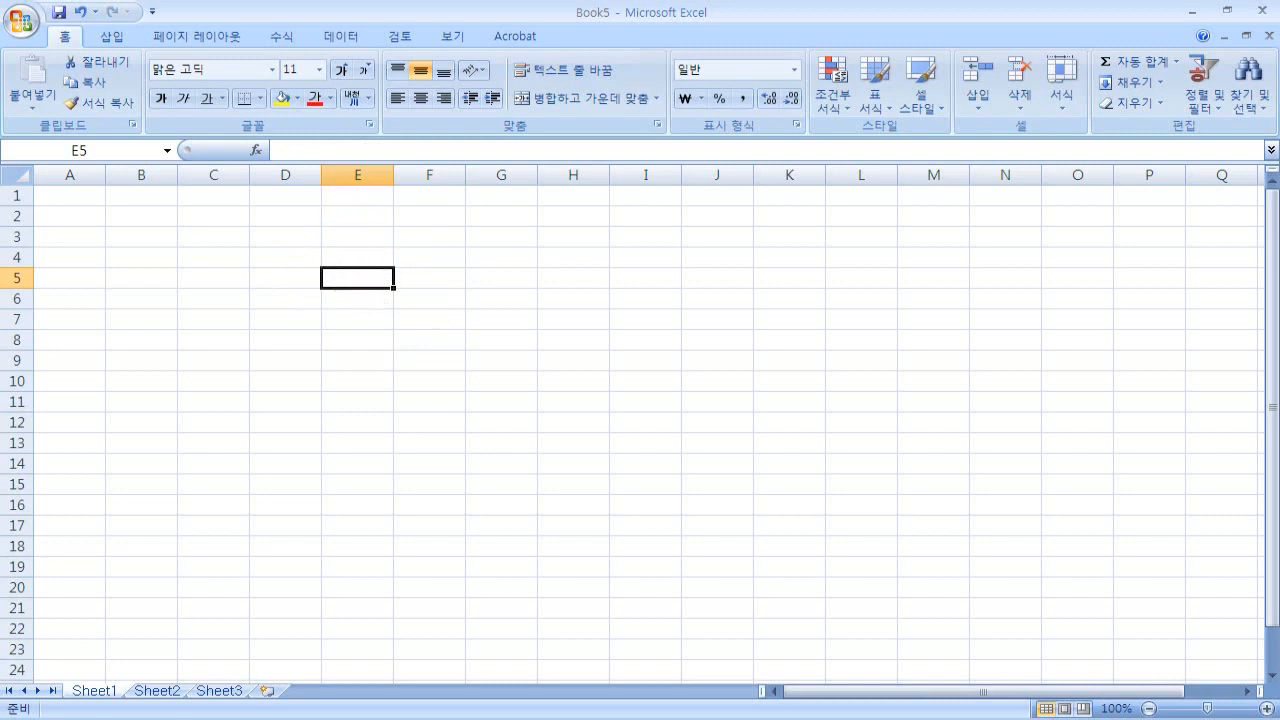
pyautogui.hotkey('alt', 'Tab')
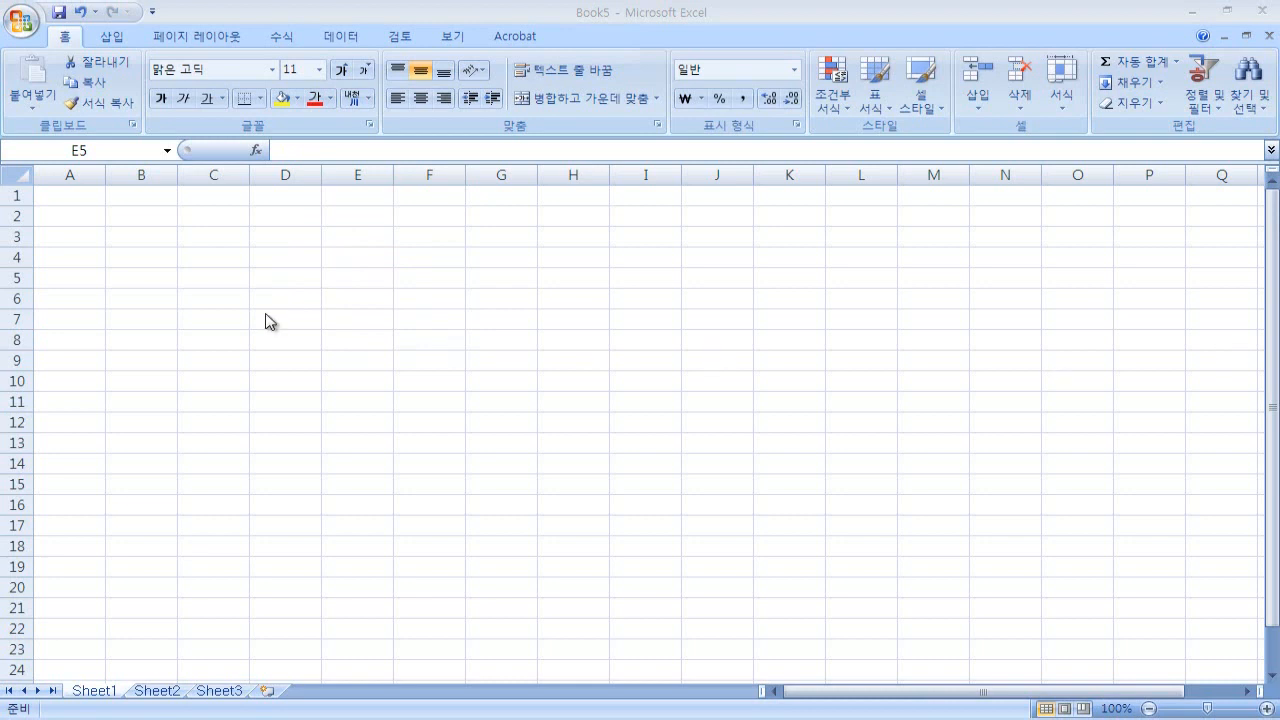
pyautogui.hotkey('alt', 'Tab')
pyautogui.click(138, 217)
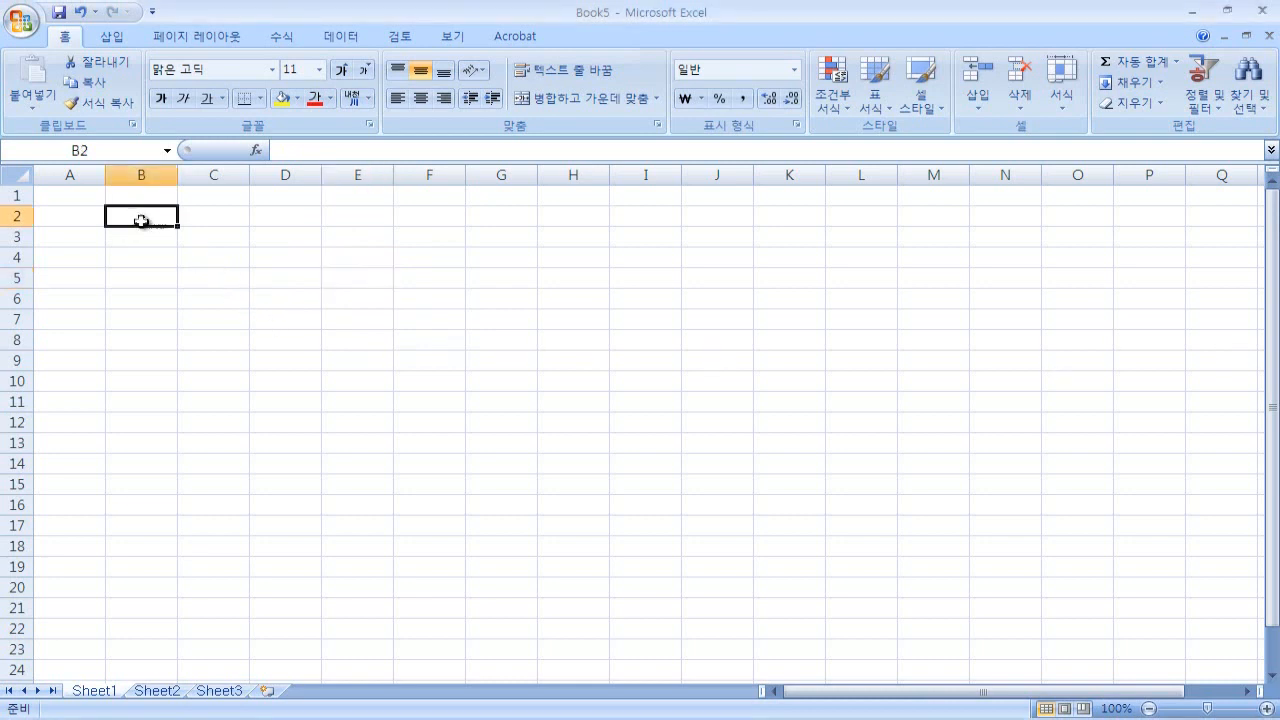
pyautogui.click(240, 238)
pyautogui.click(280, 240)
pyautogui.click(286, 257)
pyautogui.click(134, 260)
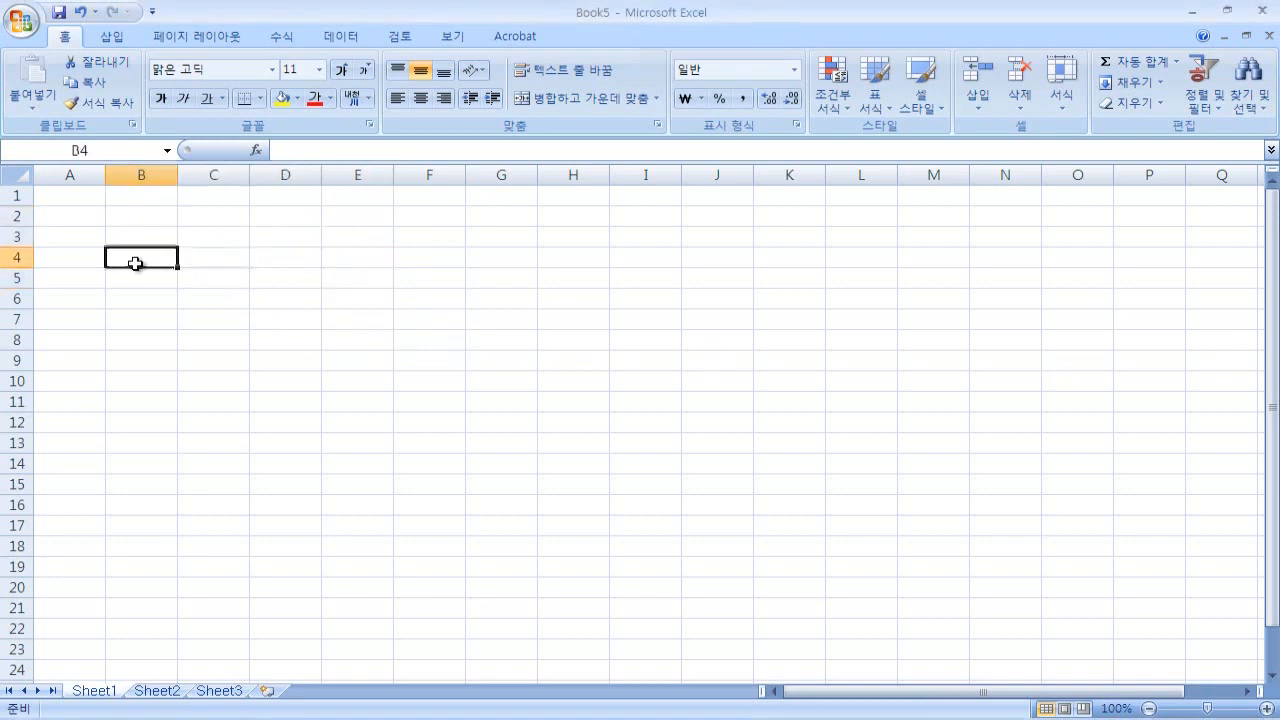
pyautogui.moveTo(140, 217); pyautogui.dragTo(213, 290)
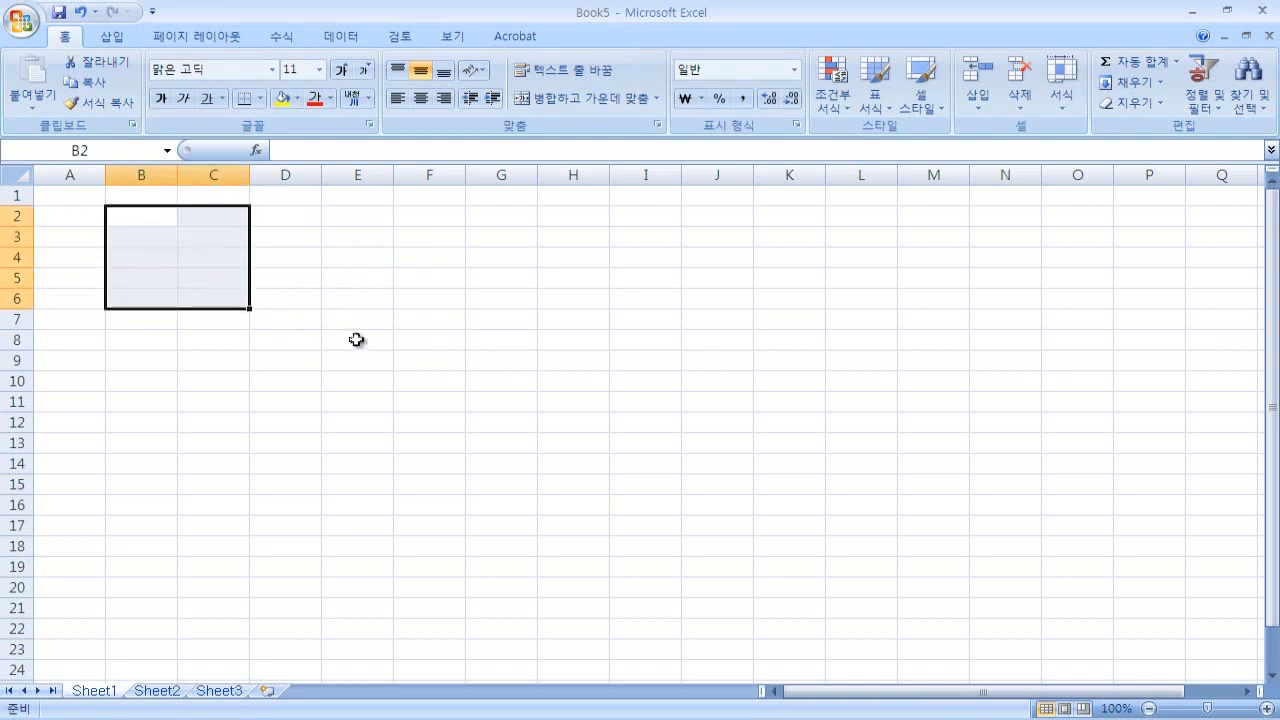
pyautogui.click(288, 263)
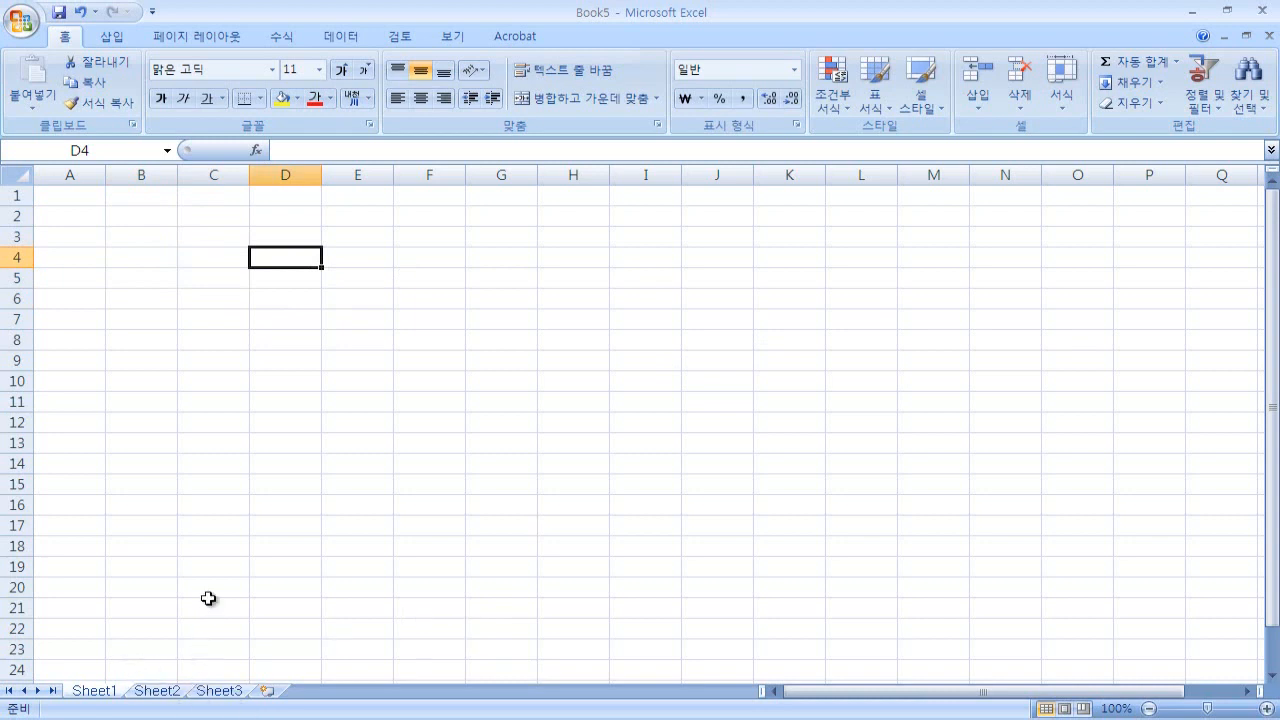
# Widen column B to about 21 and enlarge row 2 to roughly four times its height.
pyautogui.click(145, 211)
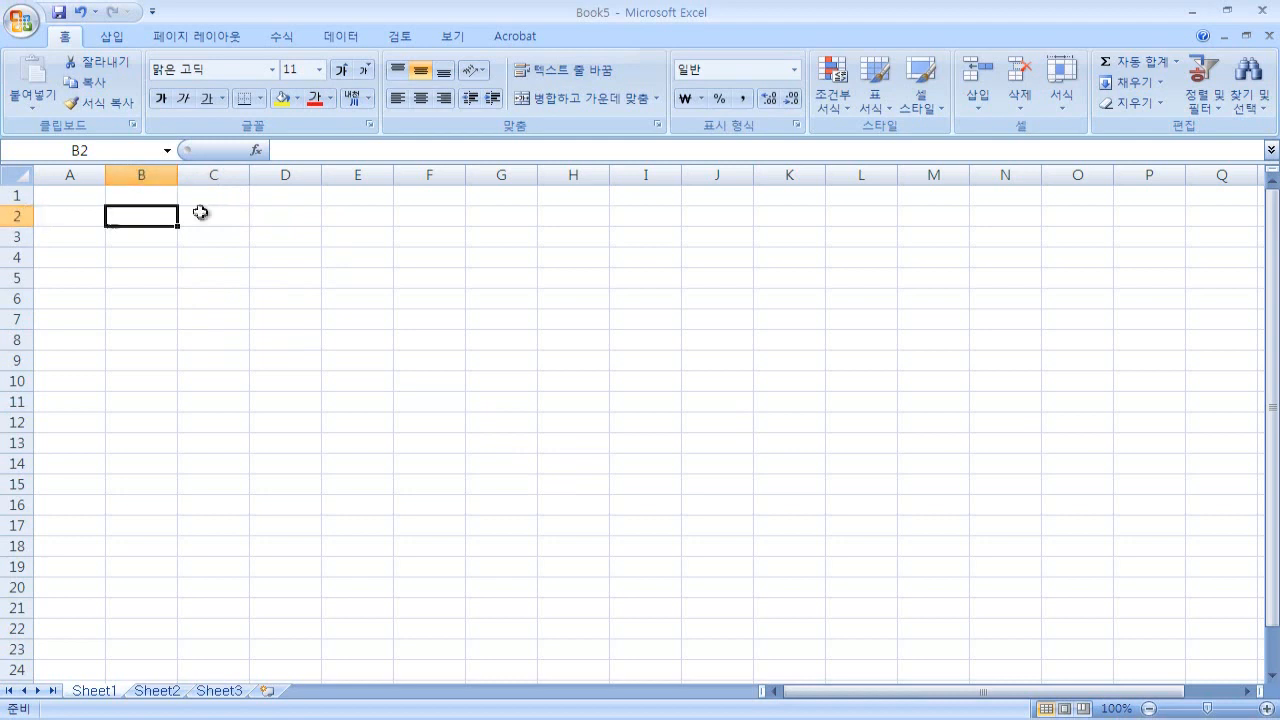
pyautogui.moveTo(180, 176); pyautogui.dragTo(278, 175)
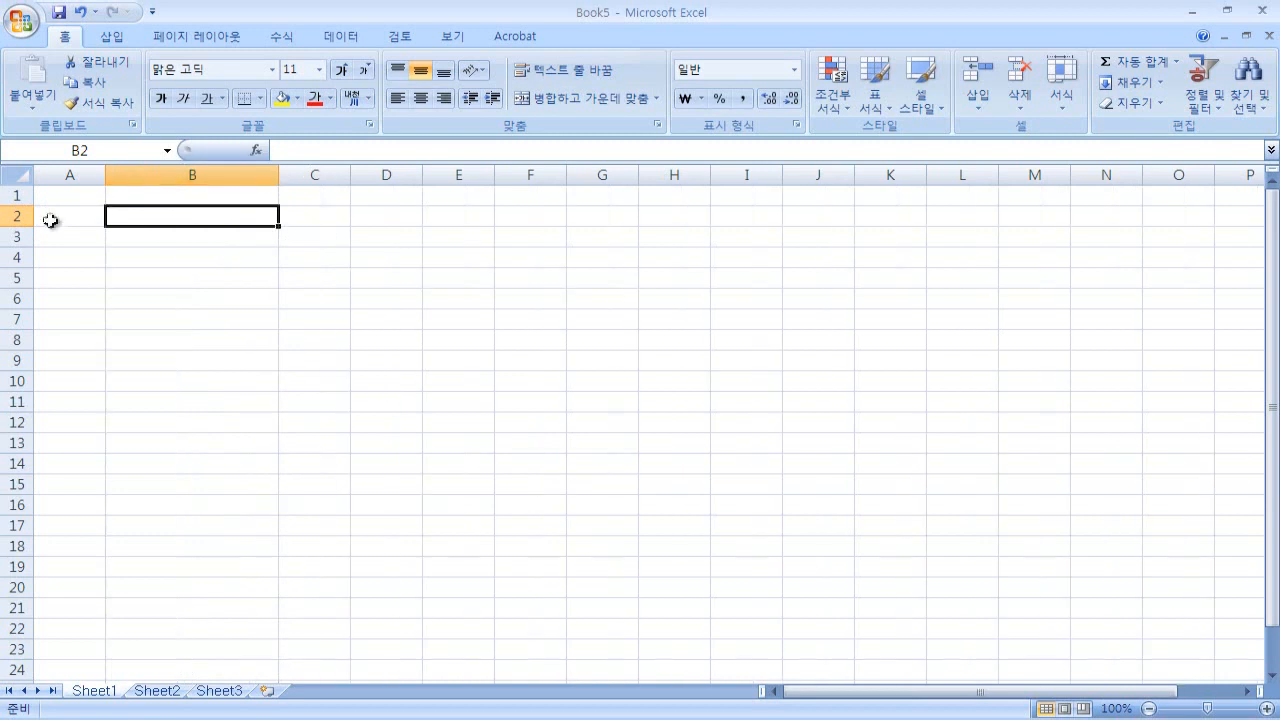
pyautogui.moveTo(24, 224); pyautogui.dragTo(23, 285)
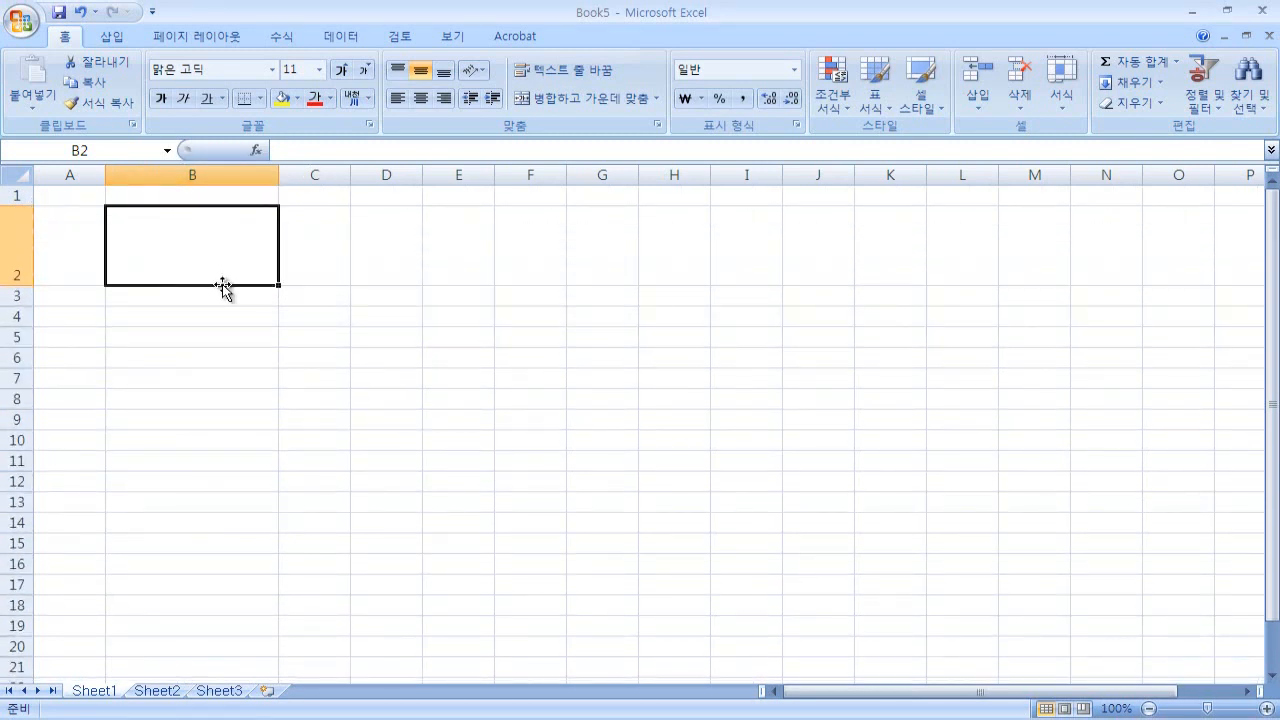
pyautogui.moveTo(278, 176); pyautogui.dragTo(278, 176)
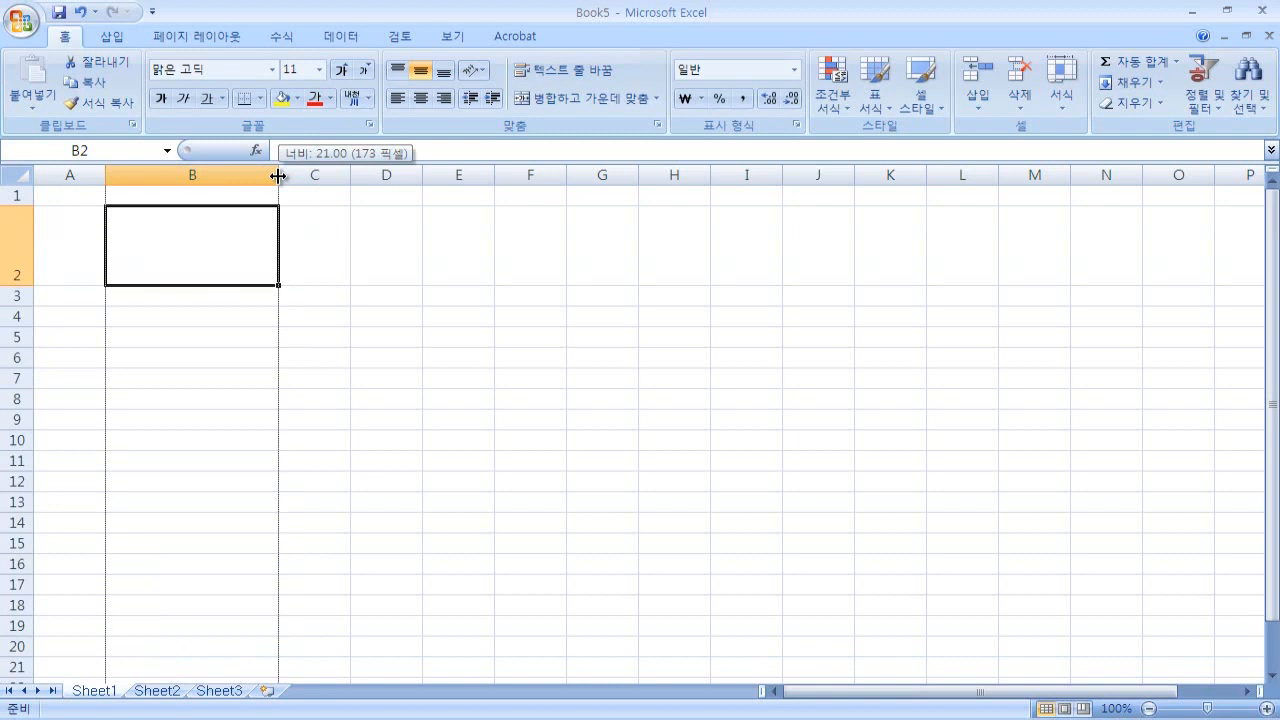
# Widen column B further by hand to about 29.25.
pyautogui.moveTo(278, 176); pyautogui.dragTo(335, 176)
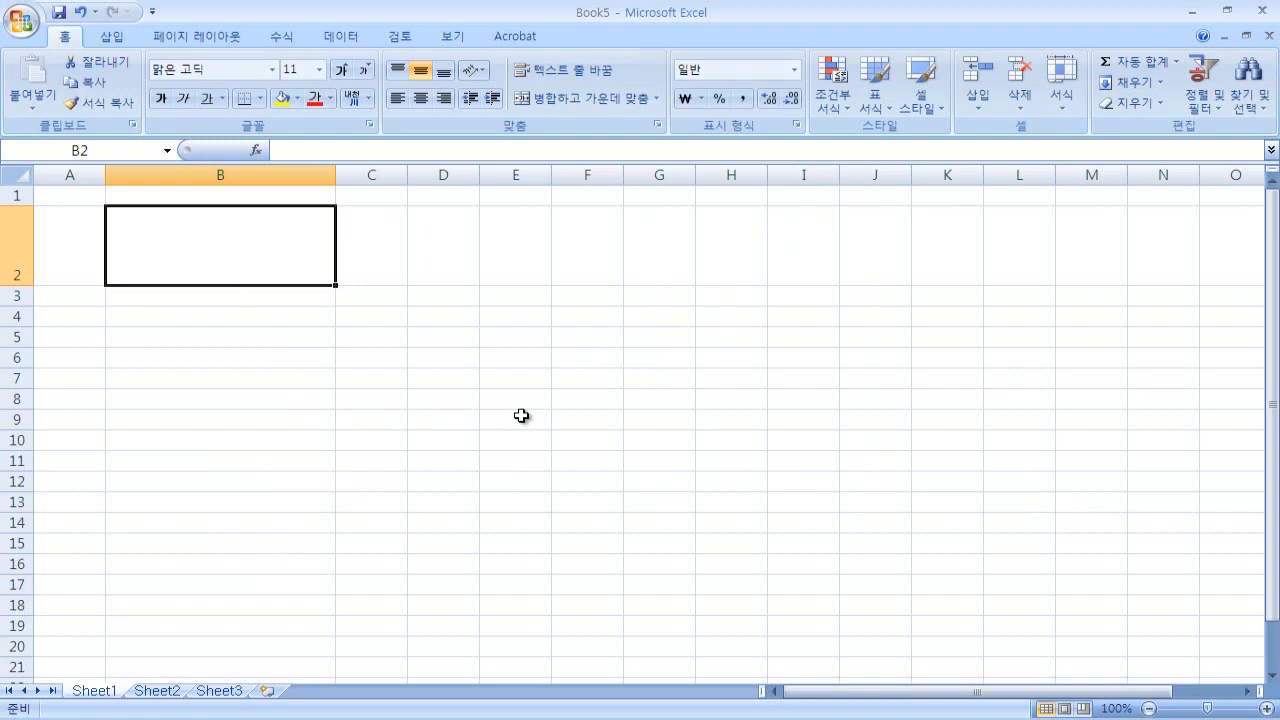
pyautogui.moveTo(337, 175); pyautogui.dragTo(311, 177)
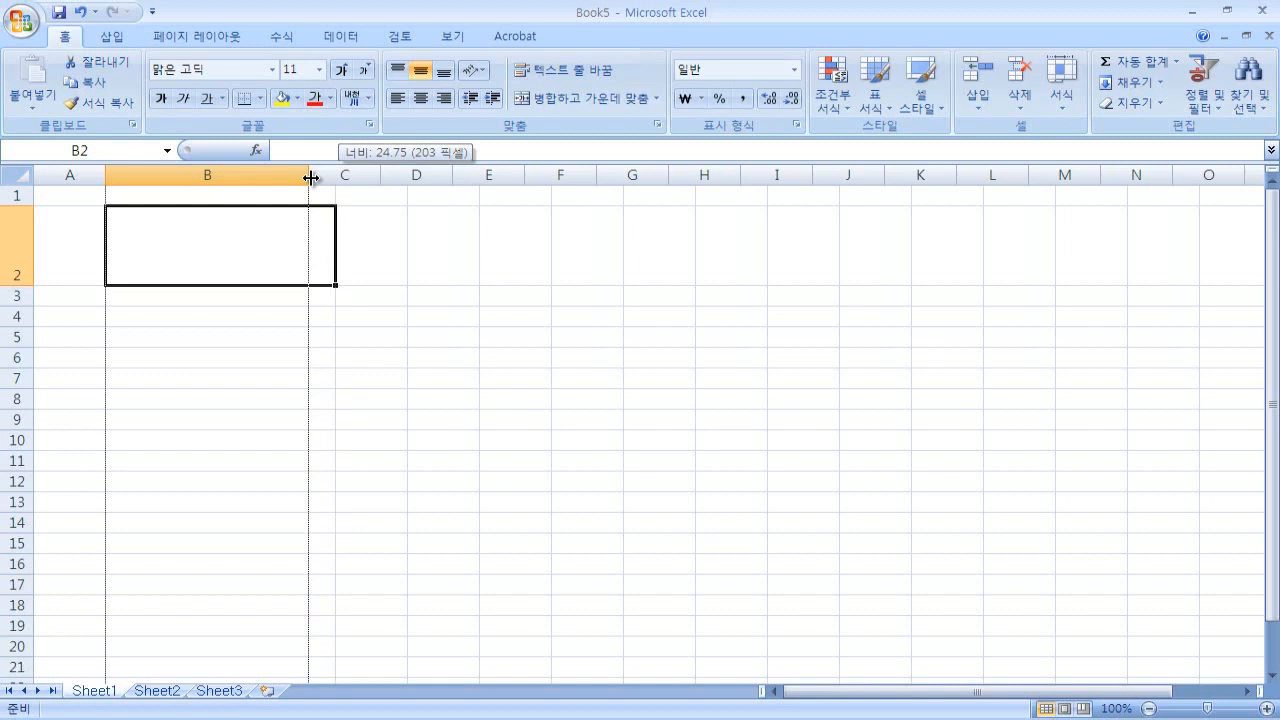
pyautogui.moveTo(311, 177); pyautogui.dragTo(346, 184)
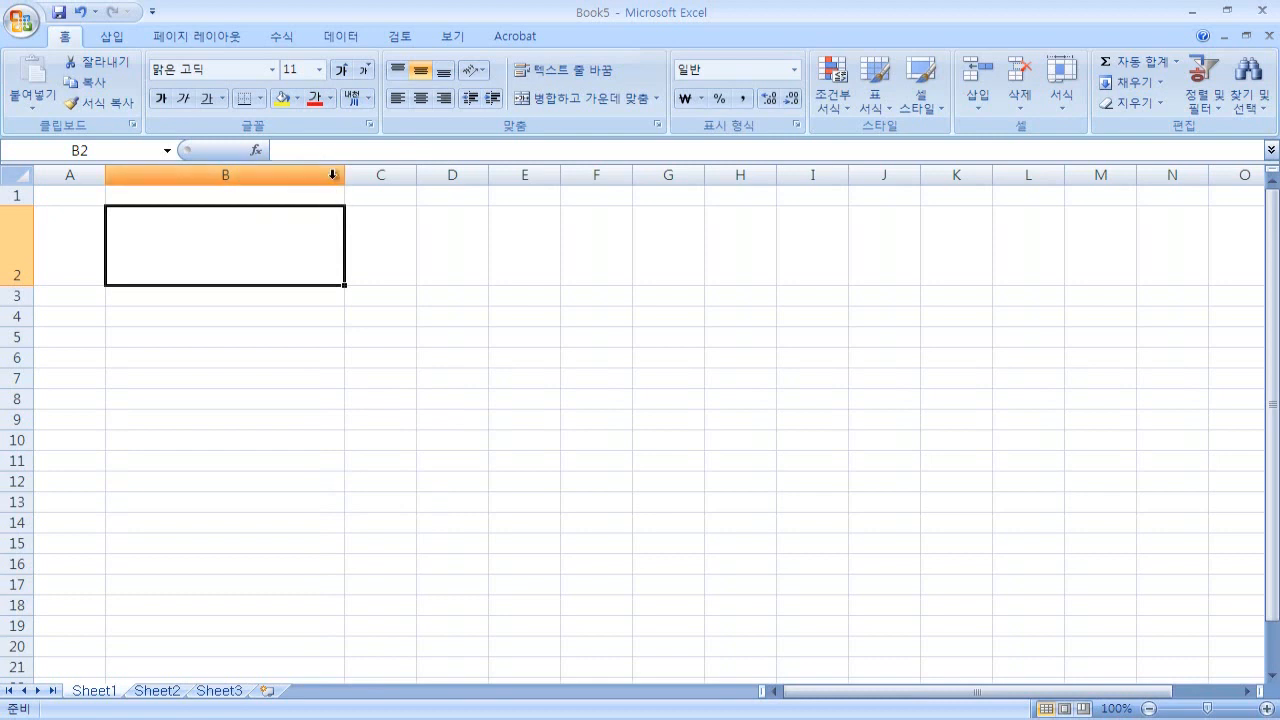
# Compare the context commands offered for the whole column B with those for cell B2.
pyautogui.rightClick(333, 175)
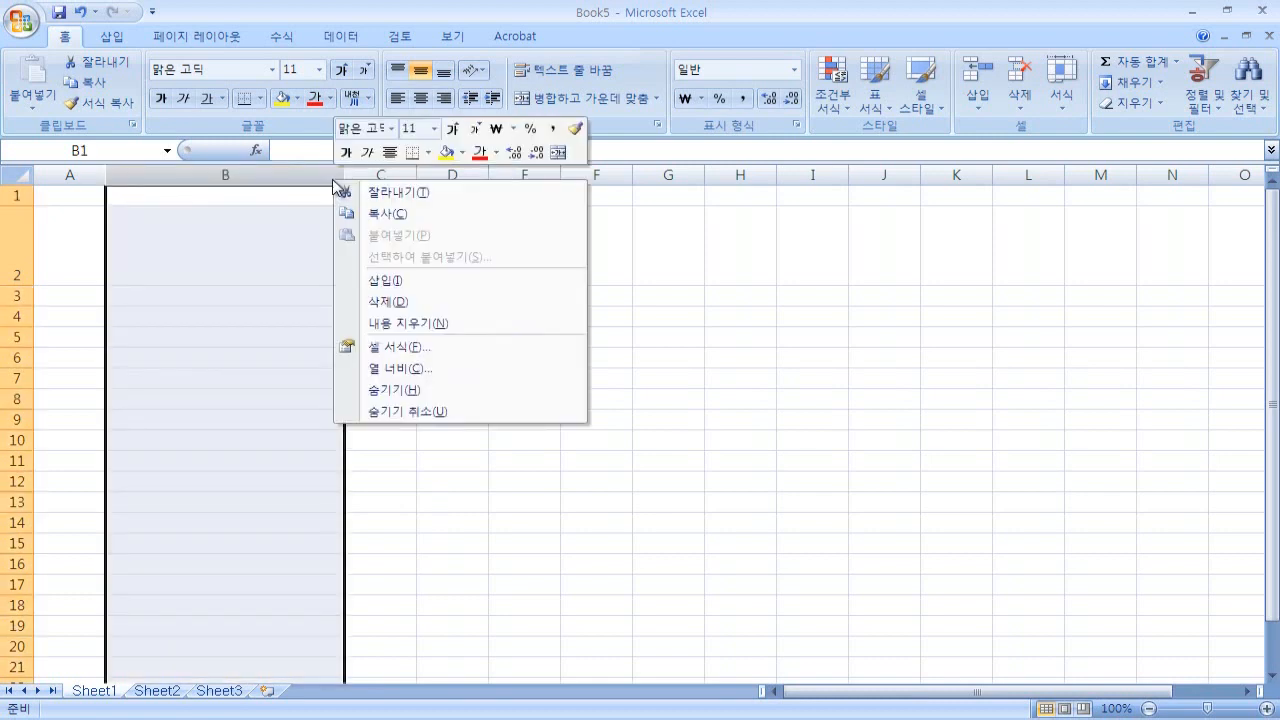
pyautogui.click(285, 266)
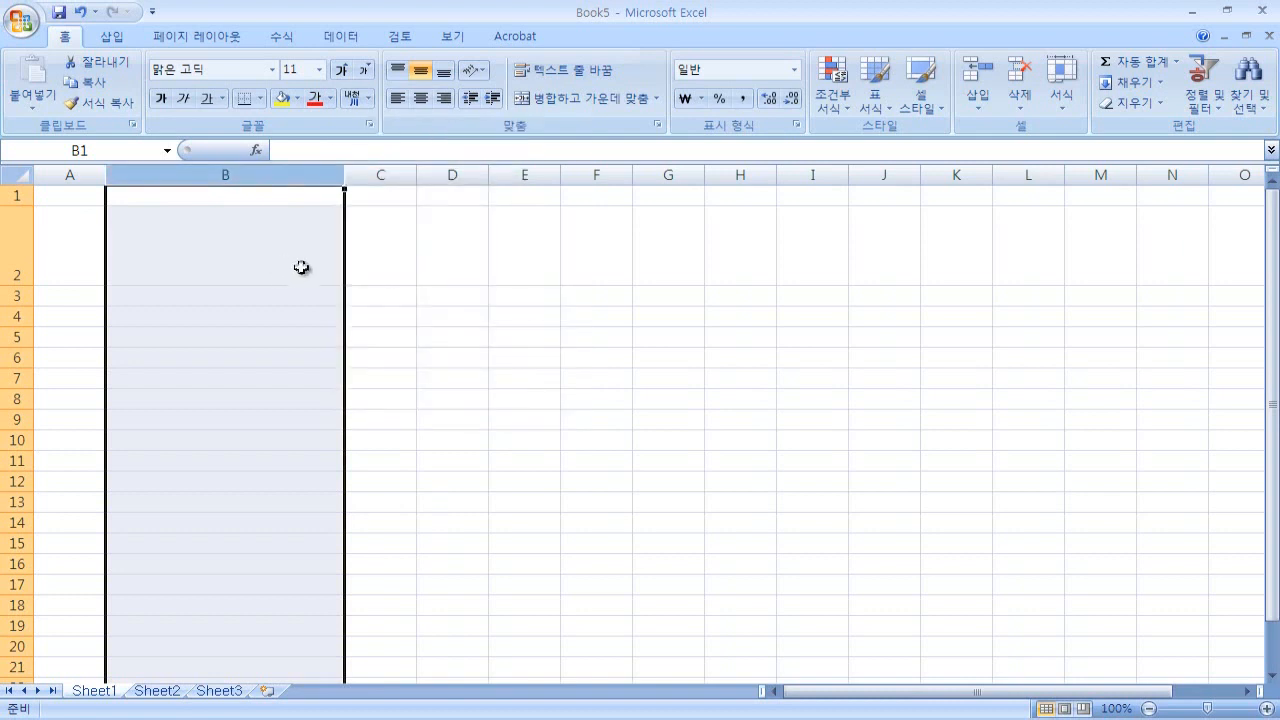
pyautogui.click(301, 264)
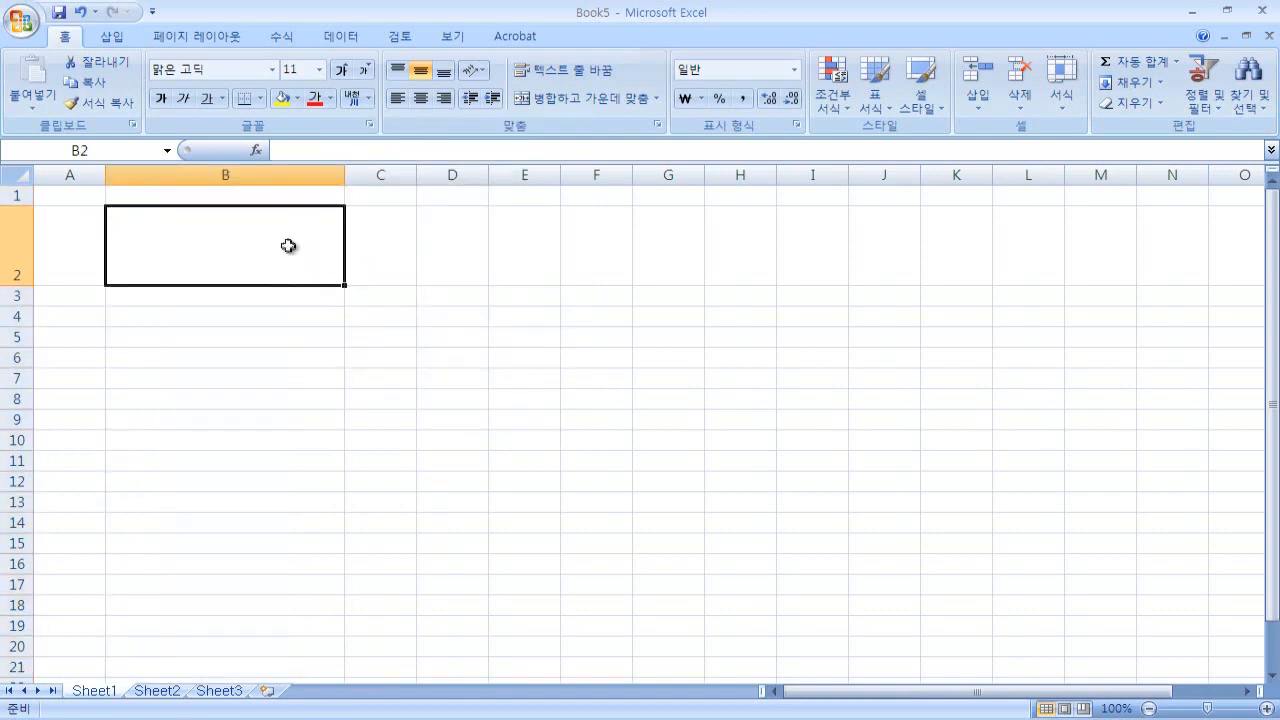
pyautogui.rightClick(320, 254)
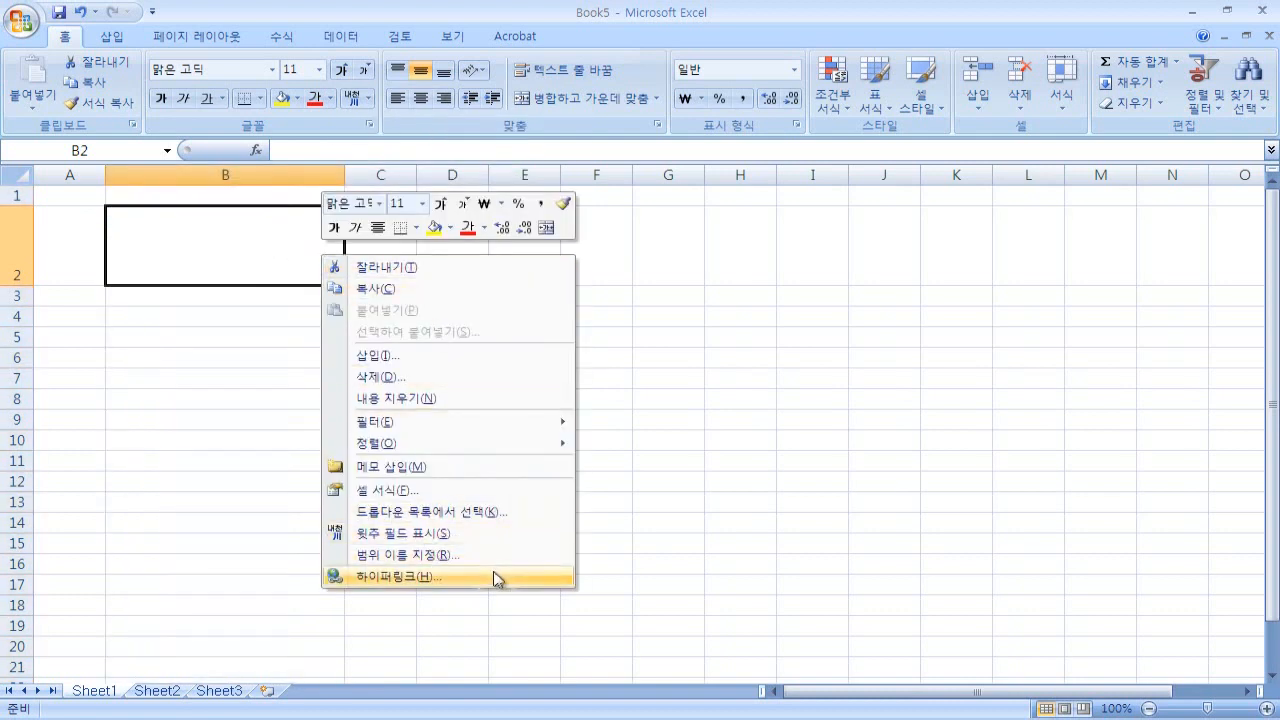
pyautogui.click(279, 180)
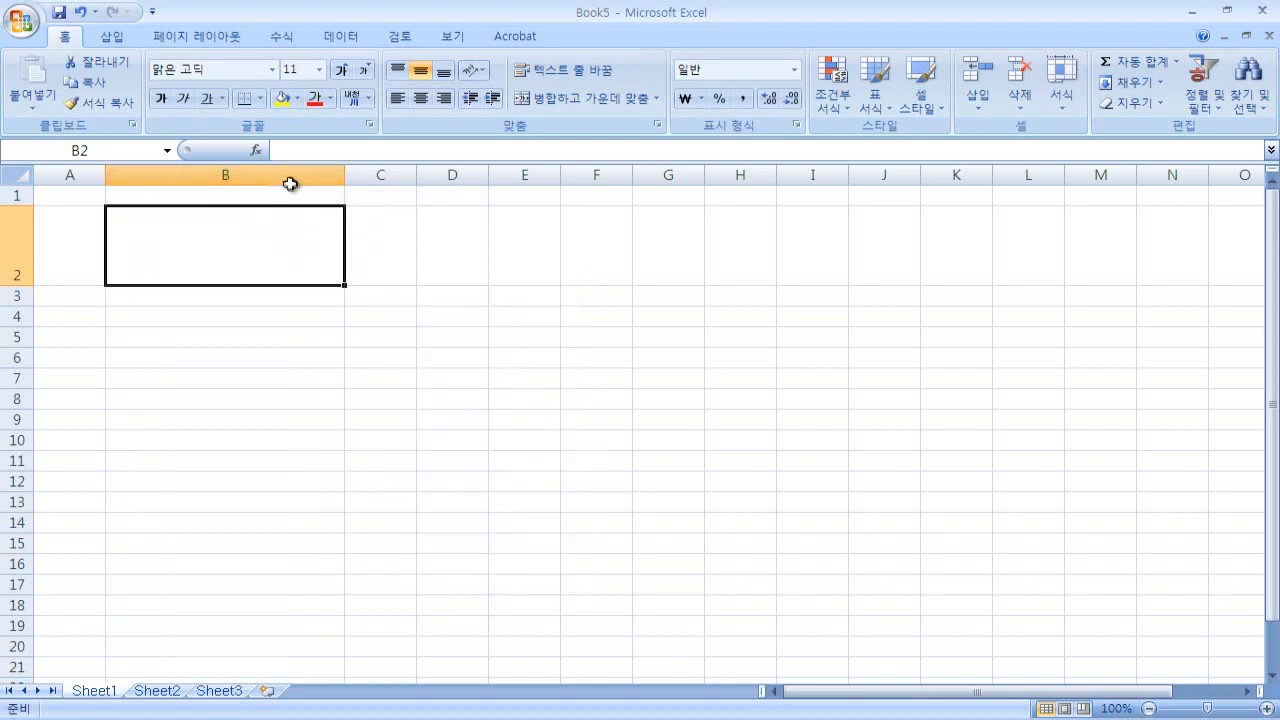
# Check column B's width in the Column Width (열 너비) dialog and at its header border.
pyautogui.rightClick(272, 174)
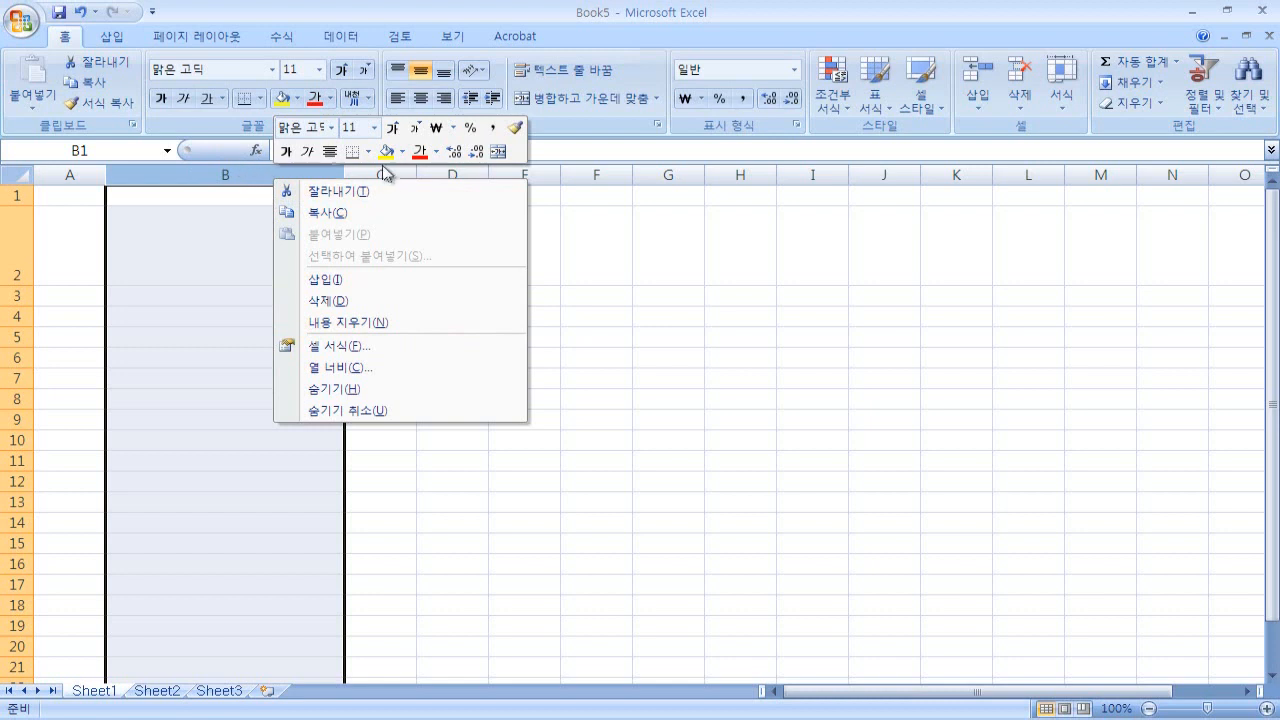
pyautogui.click(500, 372)
pyautogui.moveTo(476, 317); pyautogui.dragTo(615, 214)
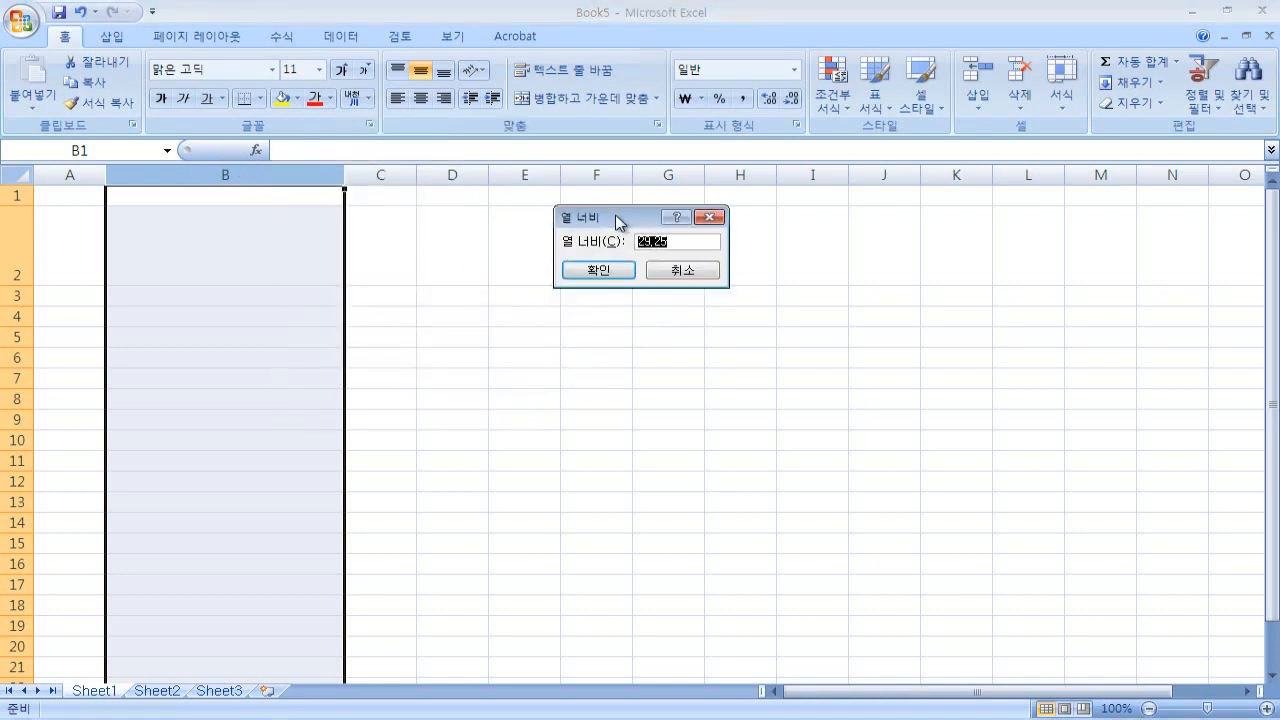
pyautogui.click(680, 272)
pyautogui.moveTo(343, 176); pyautogui.dragTo(343, 176)
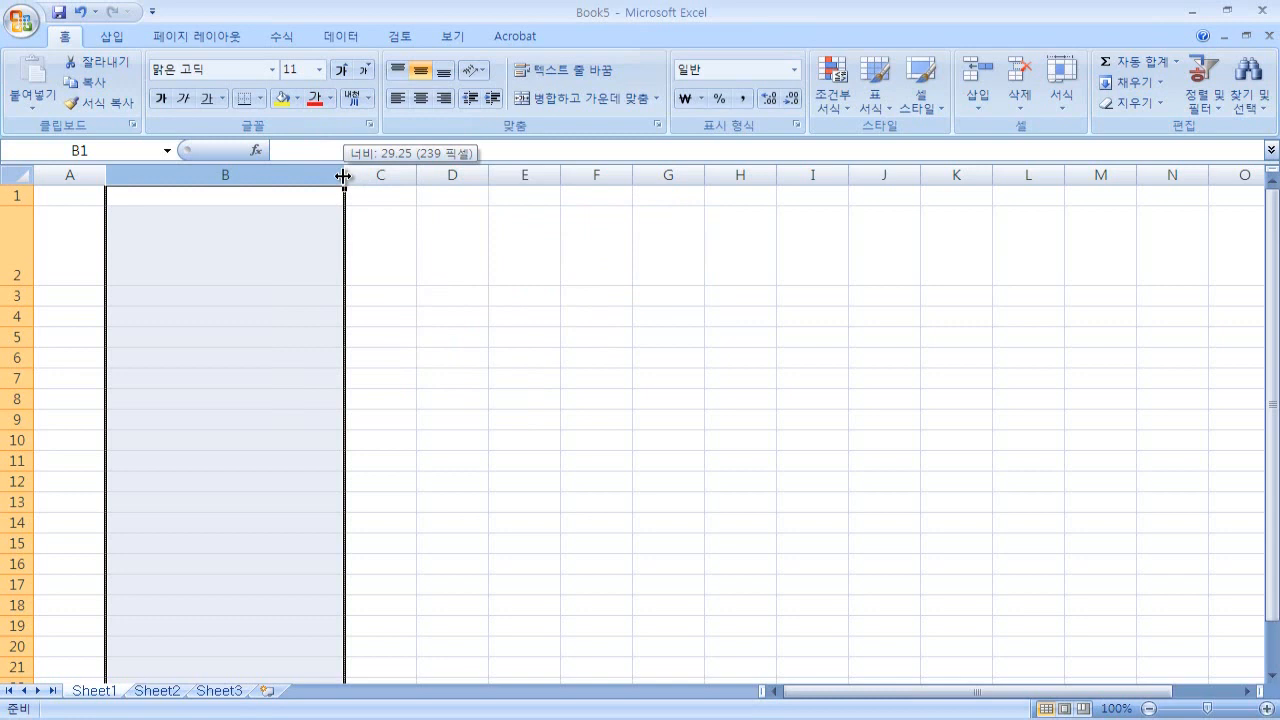
# Set the width of column B to exactly 15 with the Column Width (열 너비) command.
pyautogui.rightClick(336, 174)
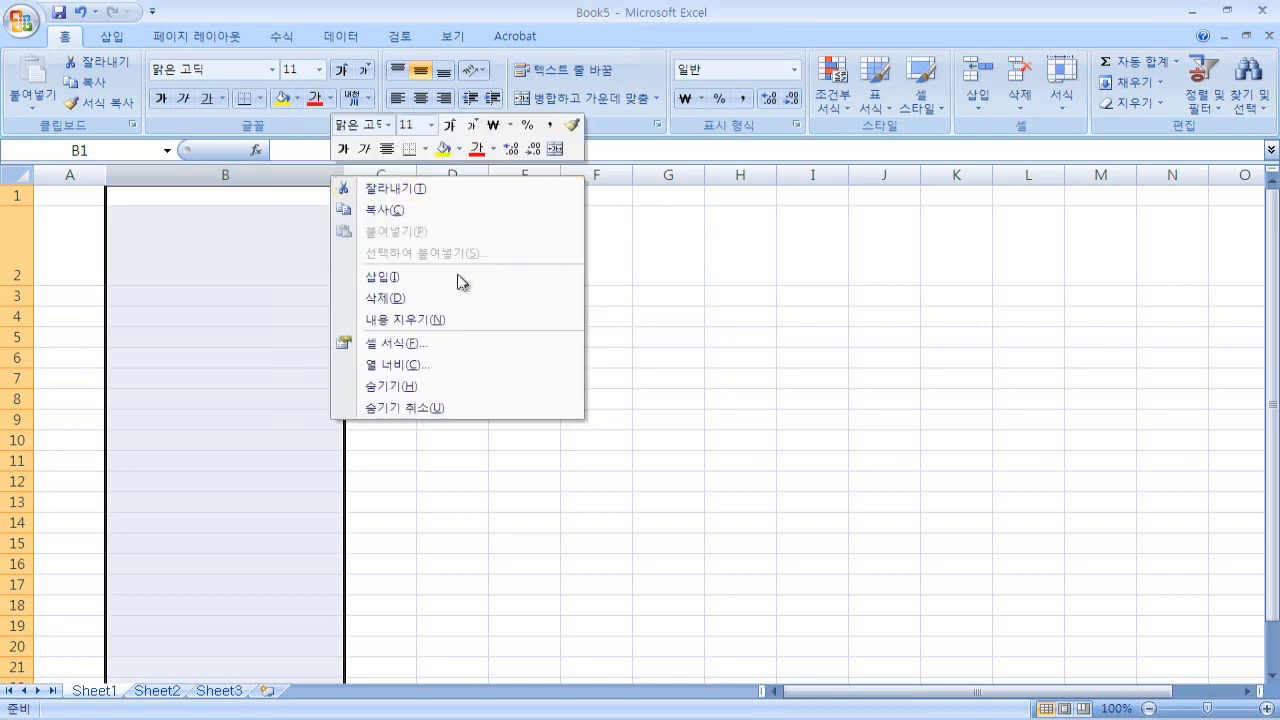
pyautogui.click(514, 363)
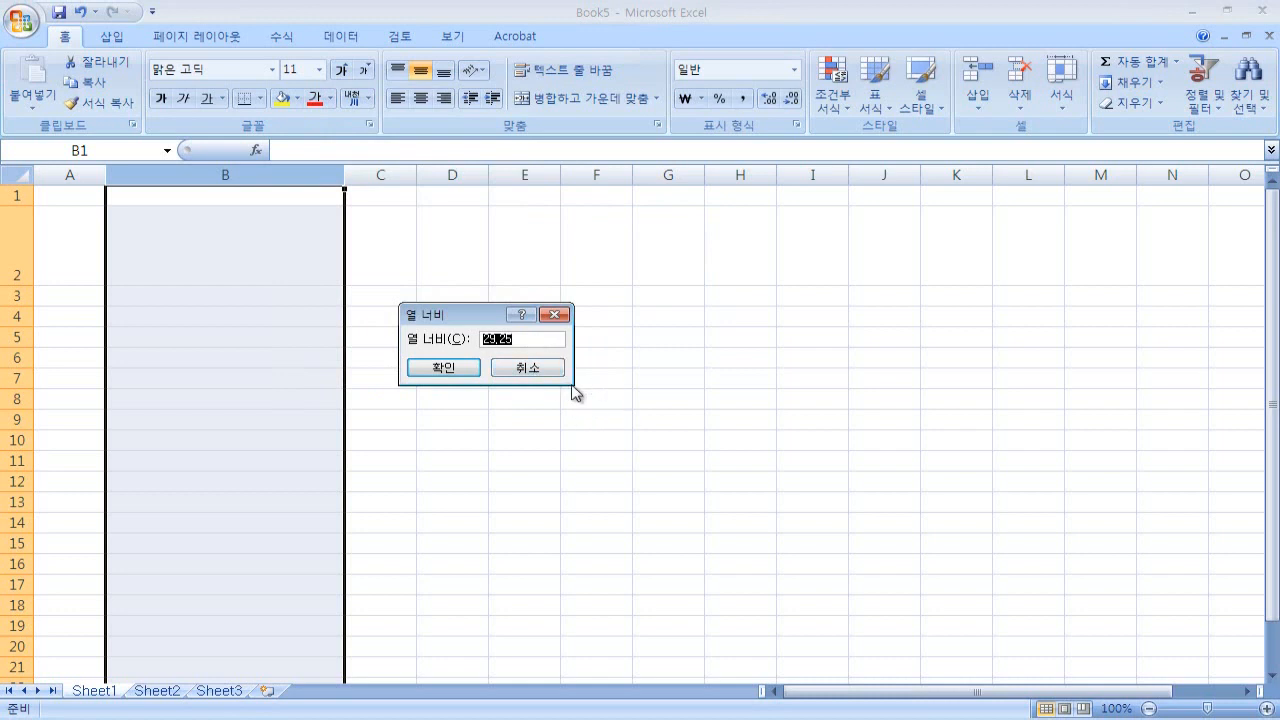
pyautogui.write('15')
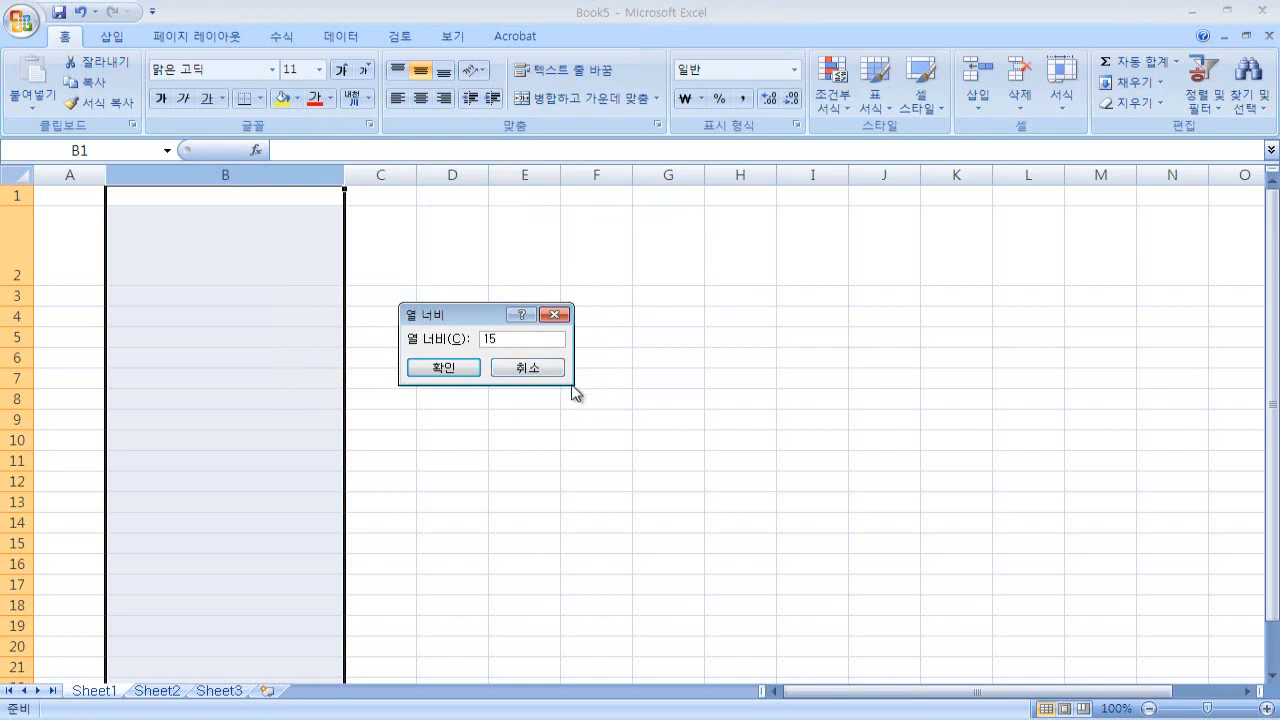
pyautogui.click(468, 368)
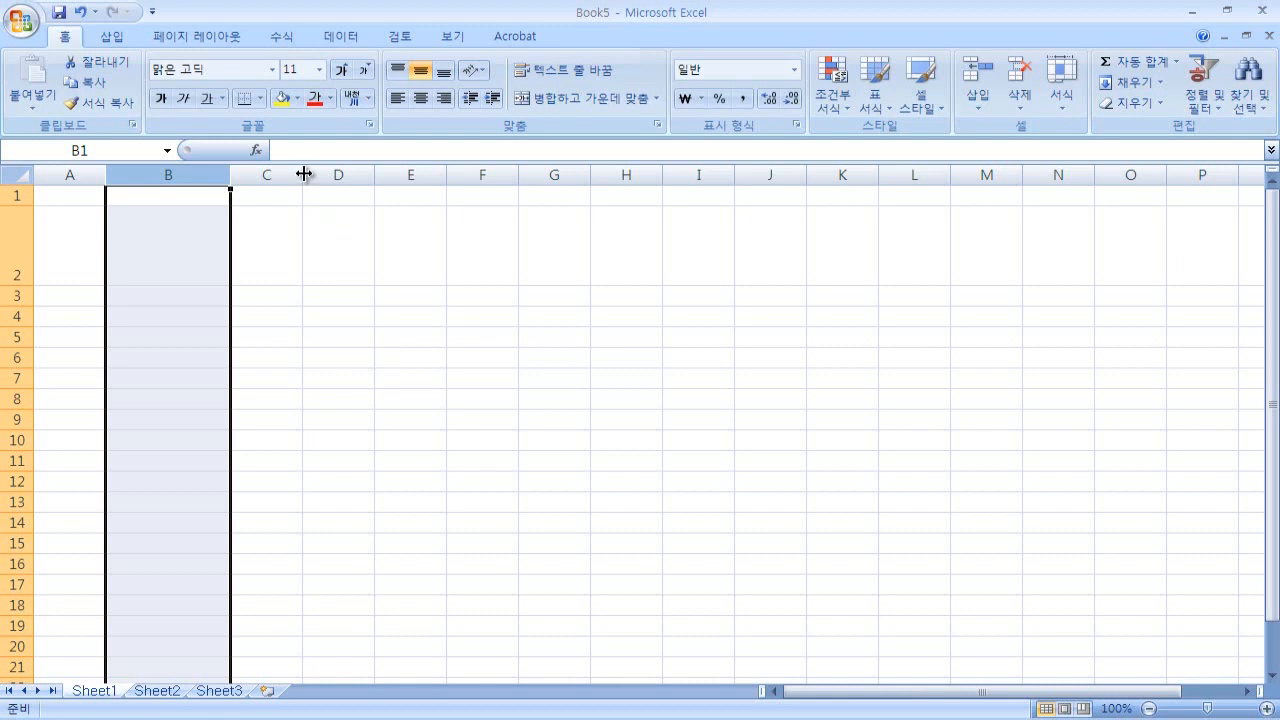
# Check the default width of column C and the default height of row 3, and select cell B2.
pyautogui.moveTo(303, 174); pyautogui.dragTo(303, 174)
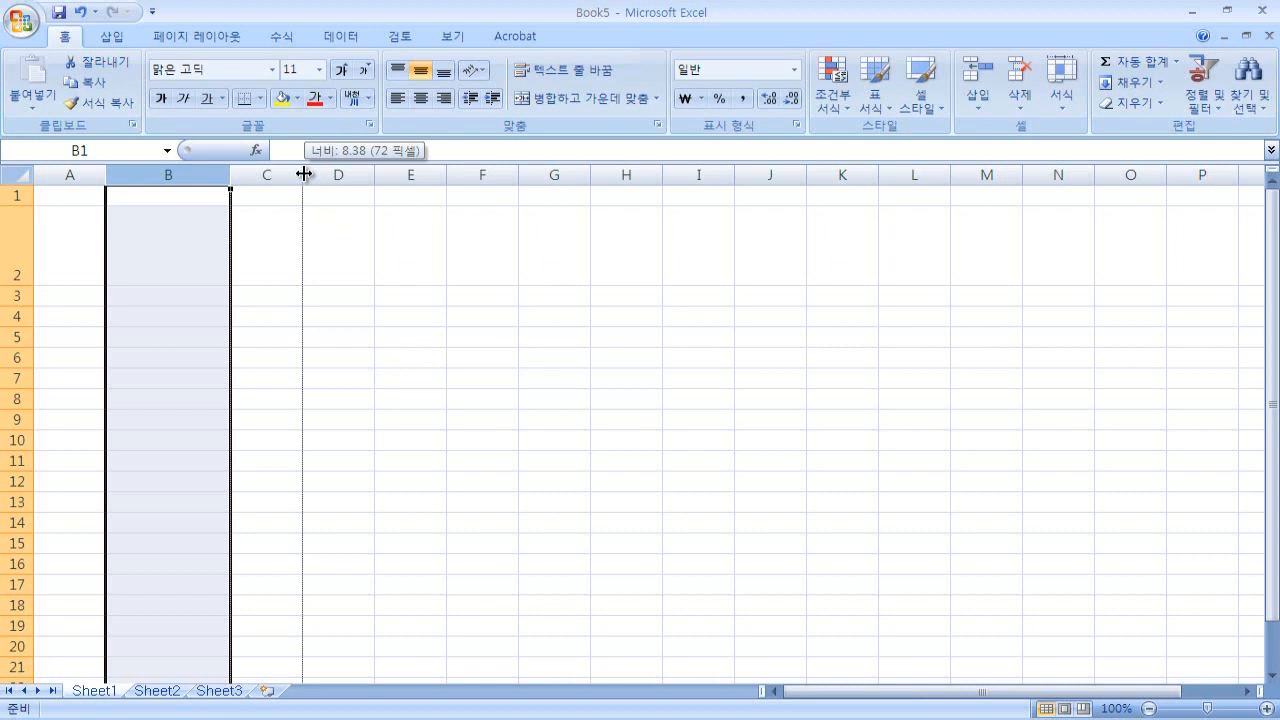
pyautogui.moveTo(303, 174); pyautogui.dragTo(303, 174)
pyautogui.click(316, 352)
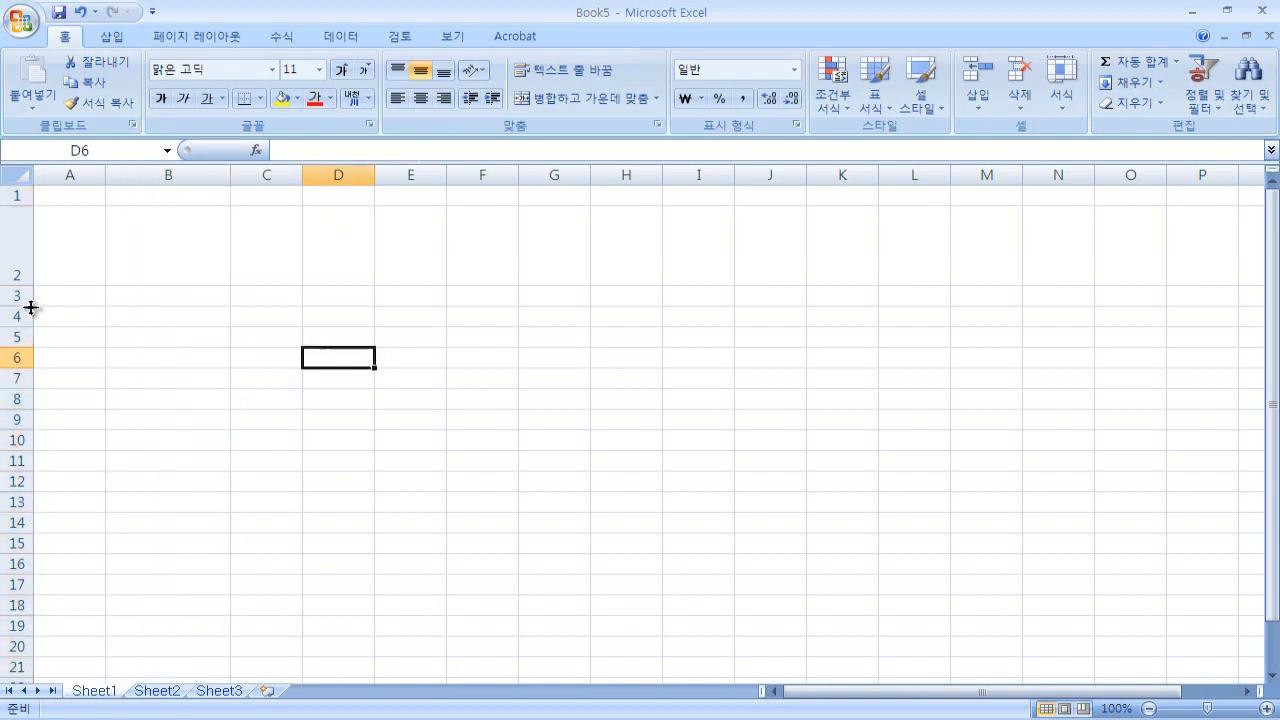
pyautogui.moveTo(28, 306); pyautogui.dragTo(28, 306)
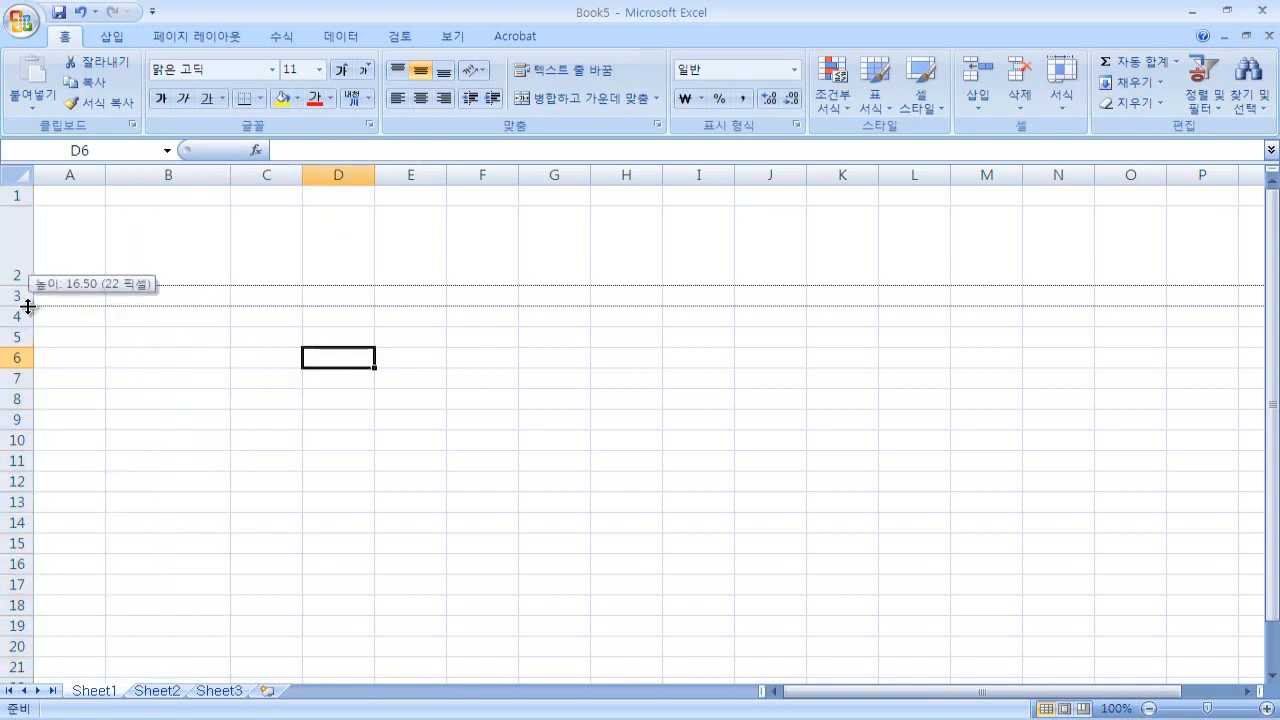
pyautogui.moveTo(28, 306); pyautogui.dragTo(28, 306)
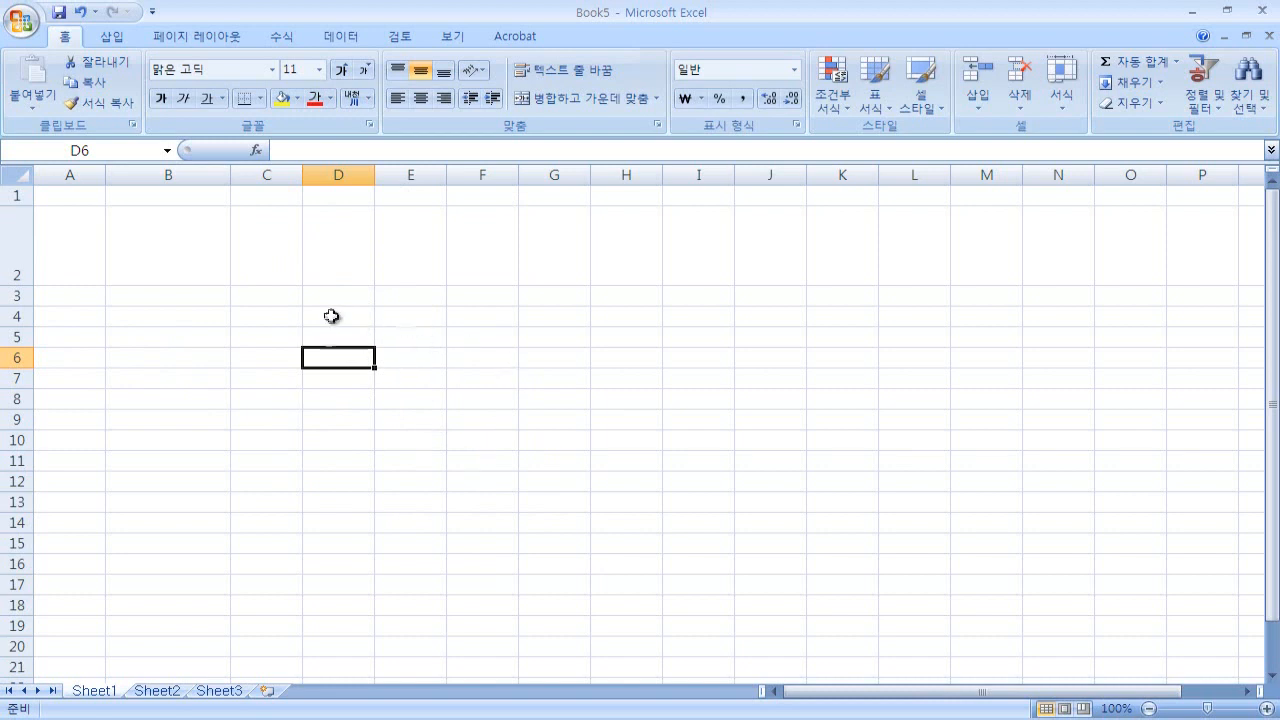
pyautogui.click(160, 245)
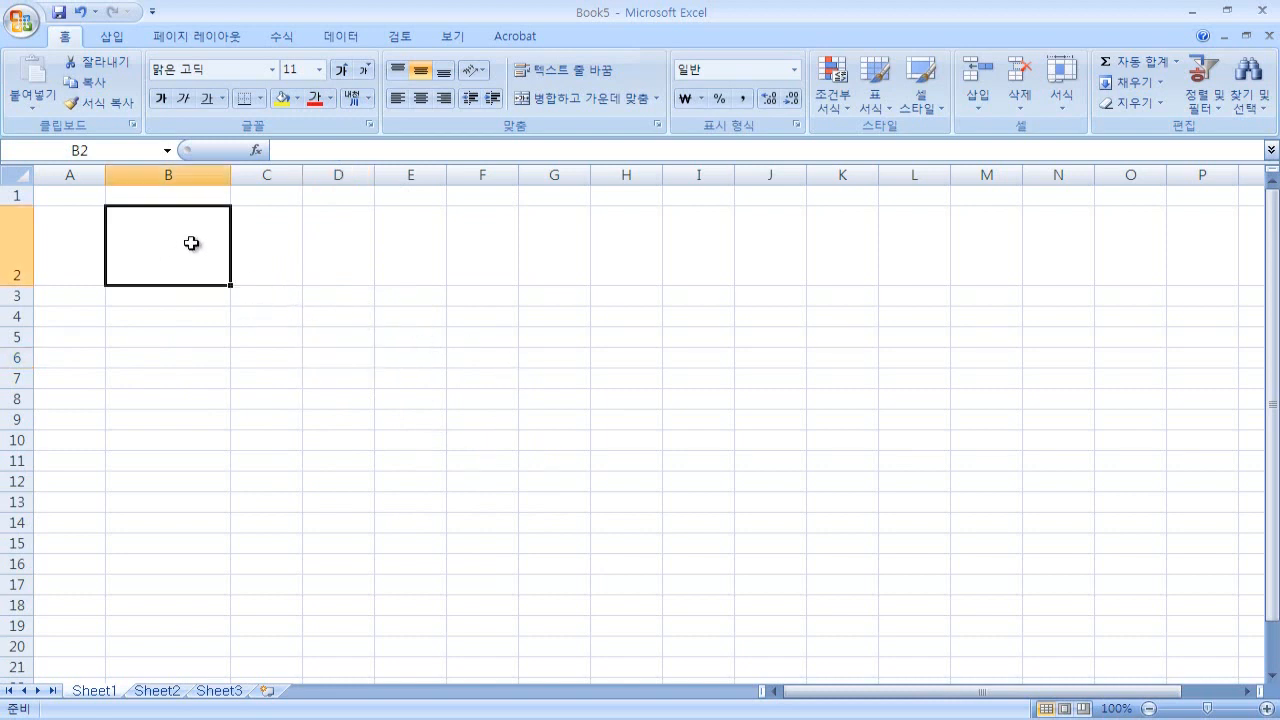
# Check the width of column D and the height of row 6 at their header borders.
pyautogui.moveTo(193, 261); pyautogui.dragTo(193, 296)
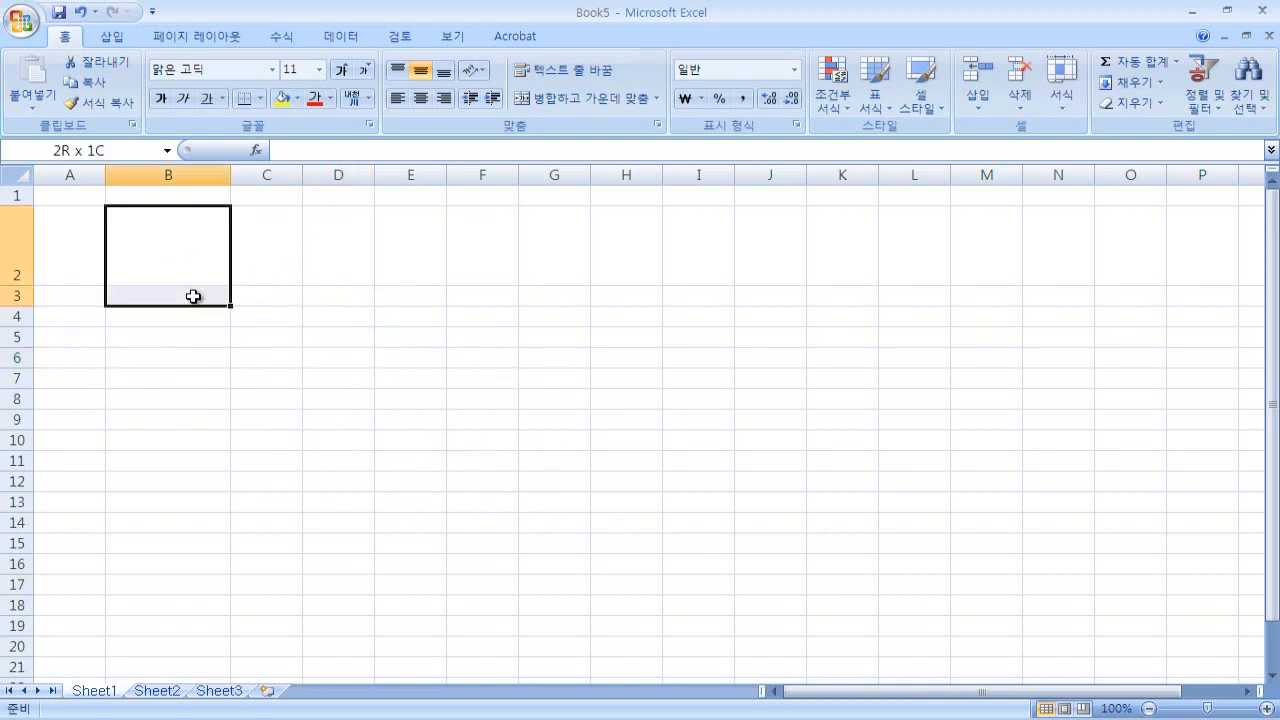
pyautogui.click(308, 319)
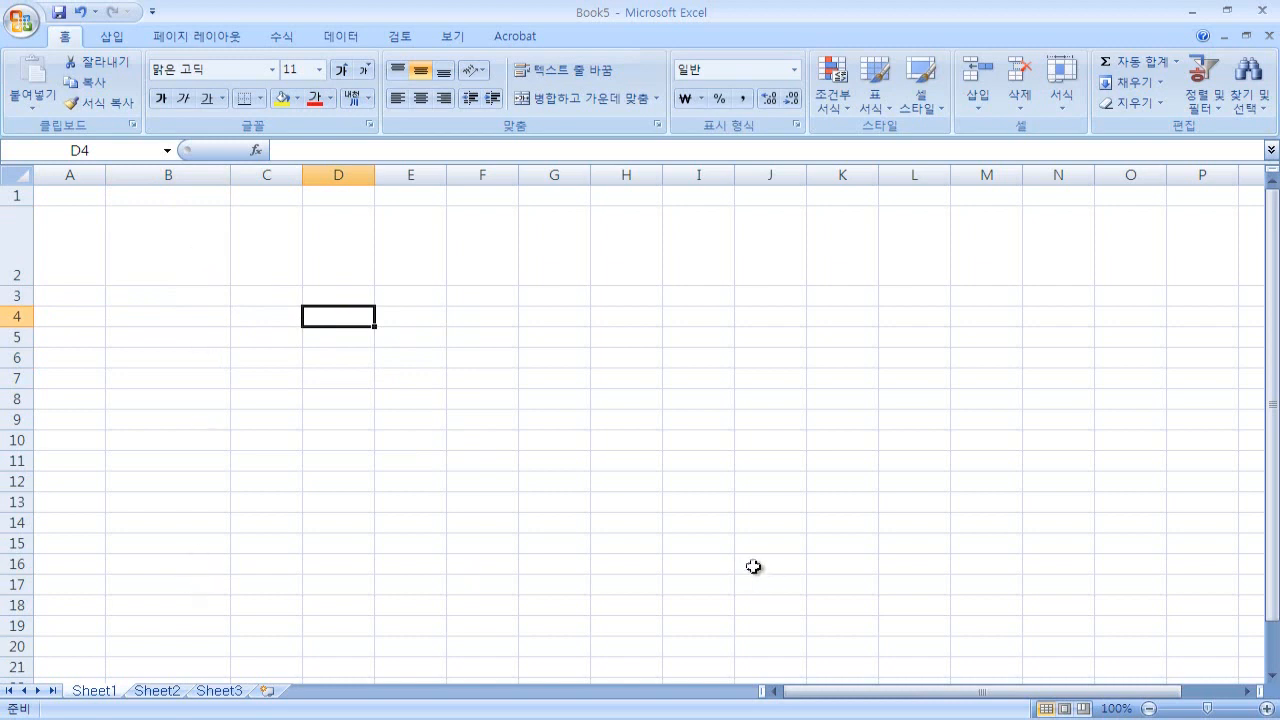
pyautogui.click(18, 246)
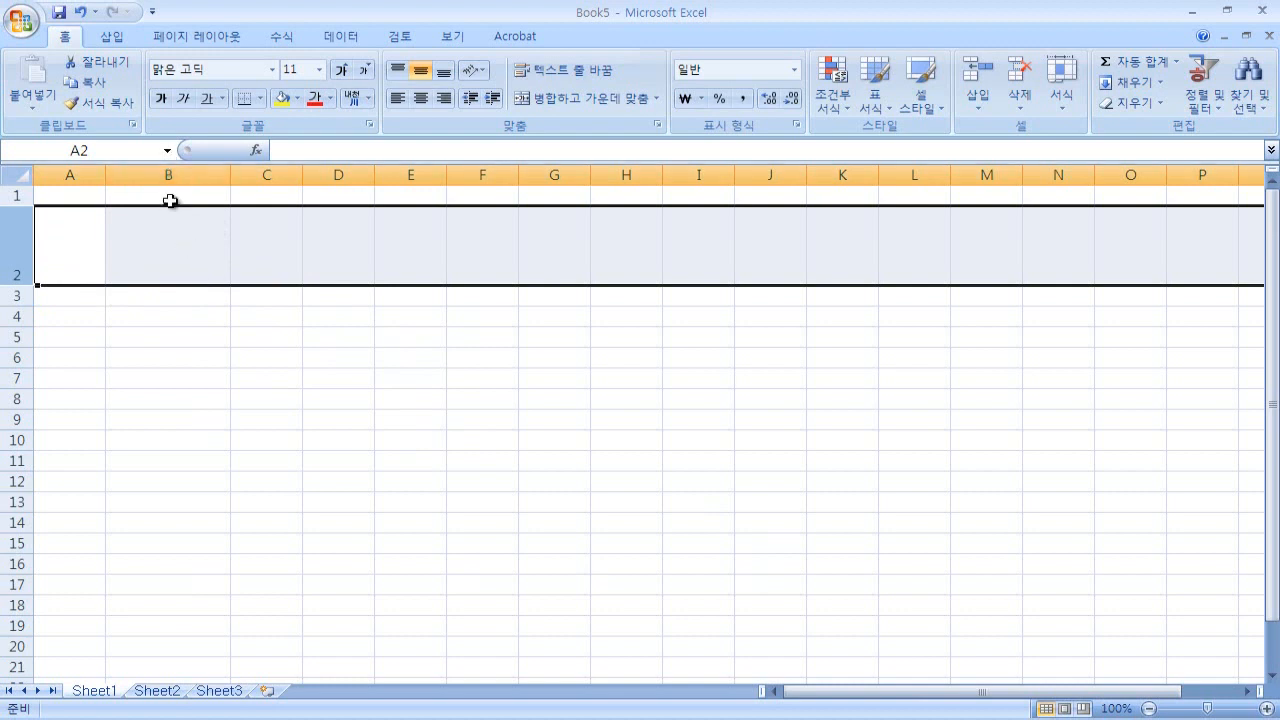
pyautogui.click(339, 376)
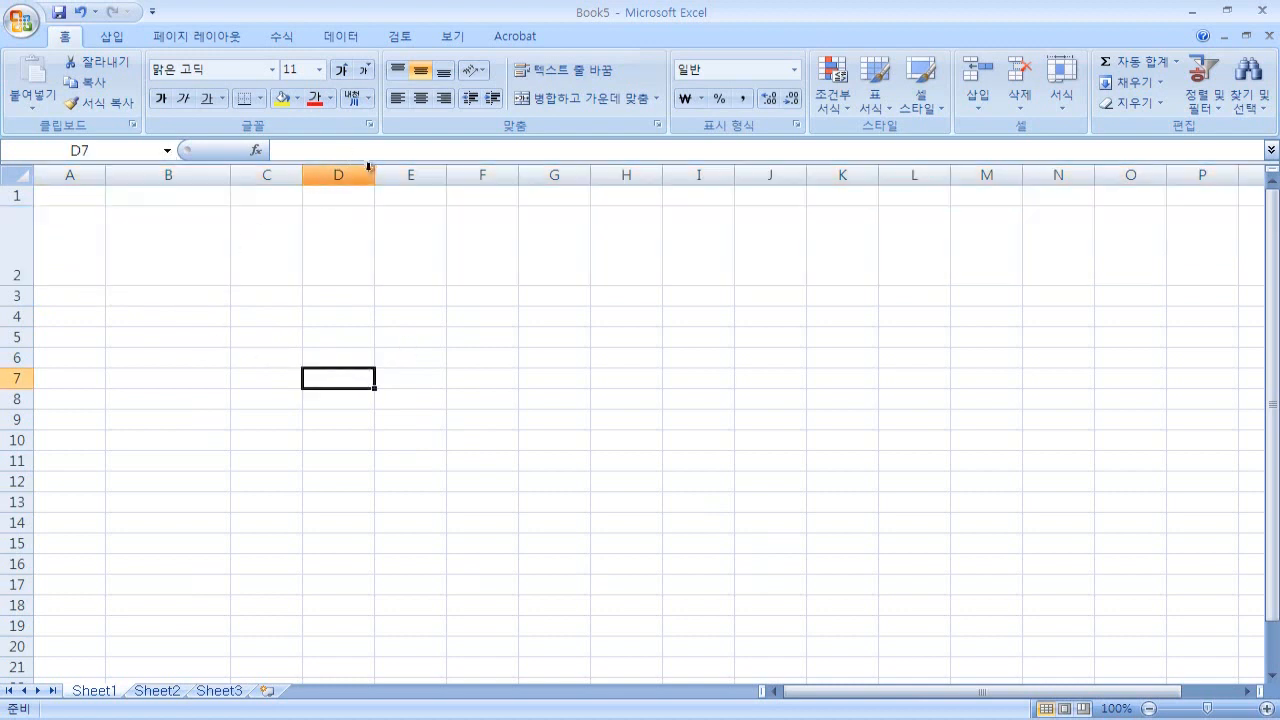
pyautogui.moveTo(375, 174); pyautogui.dragTo(377, 174)
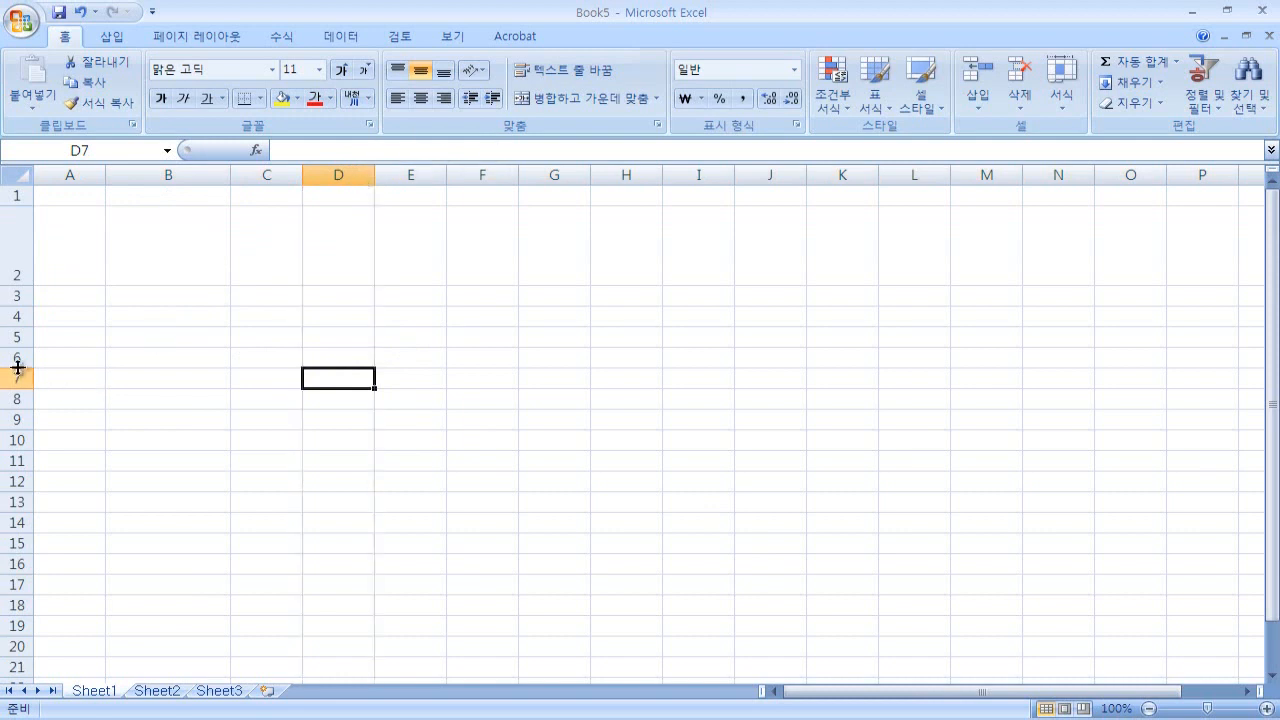
pyautogui.moveTo(17, 368); pyautogui.dragTo(17, 367)
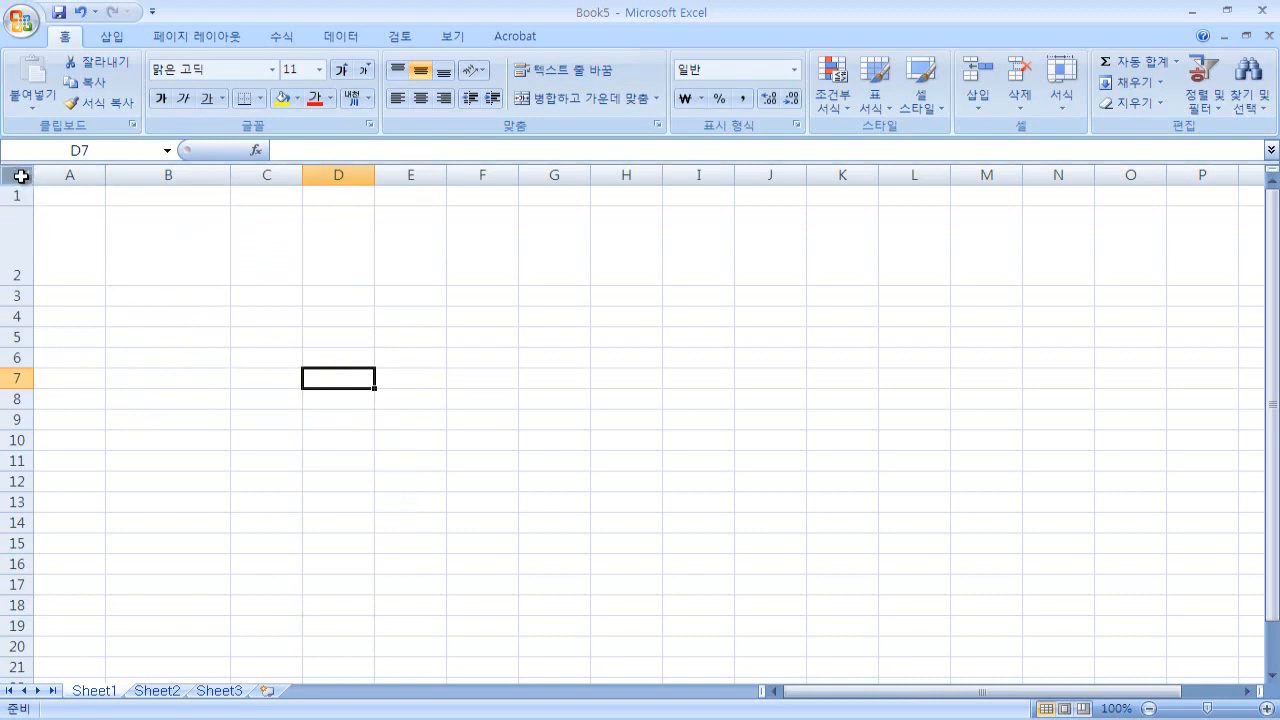
# Select the whole sheet and set the height of all rows to 13 with the Row Height (행 높이) command.
pyautogui.click(21, 176)
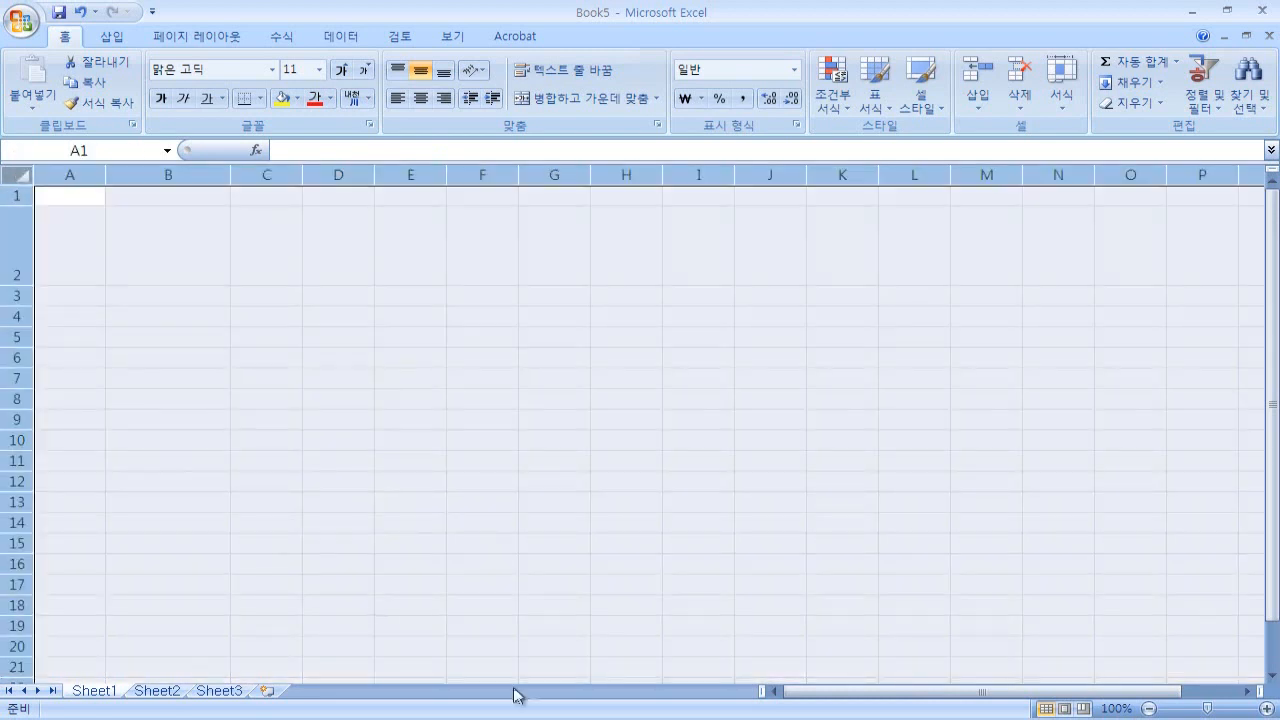
pyautogui.rightClick(18, 234)
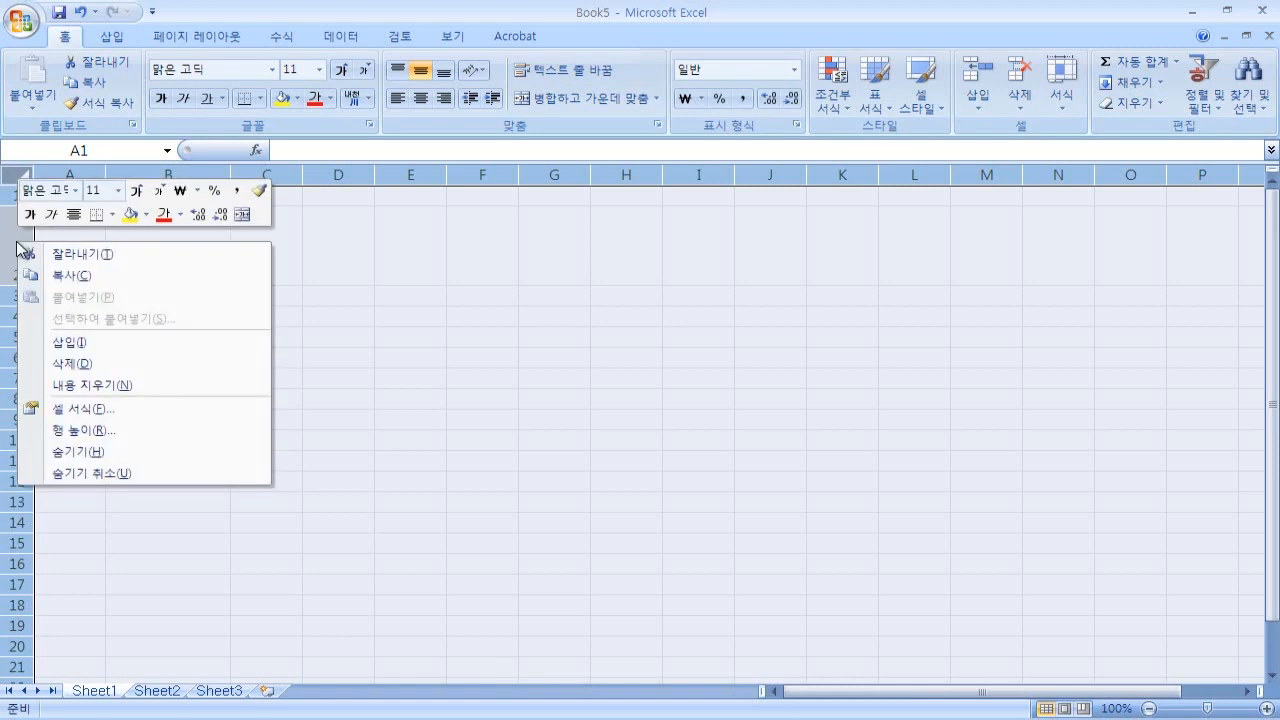
pyautogui.click(162, 430)
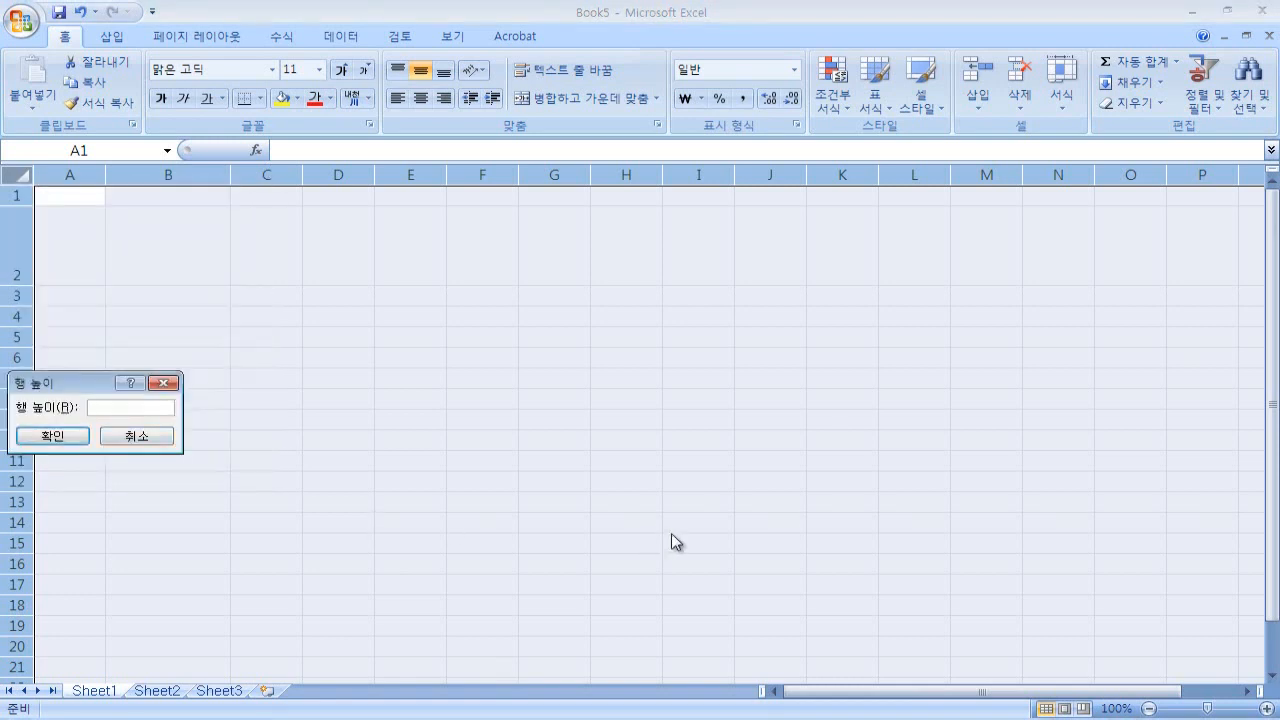
pyautogui.press('Return')
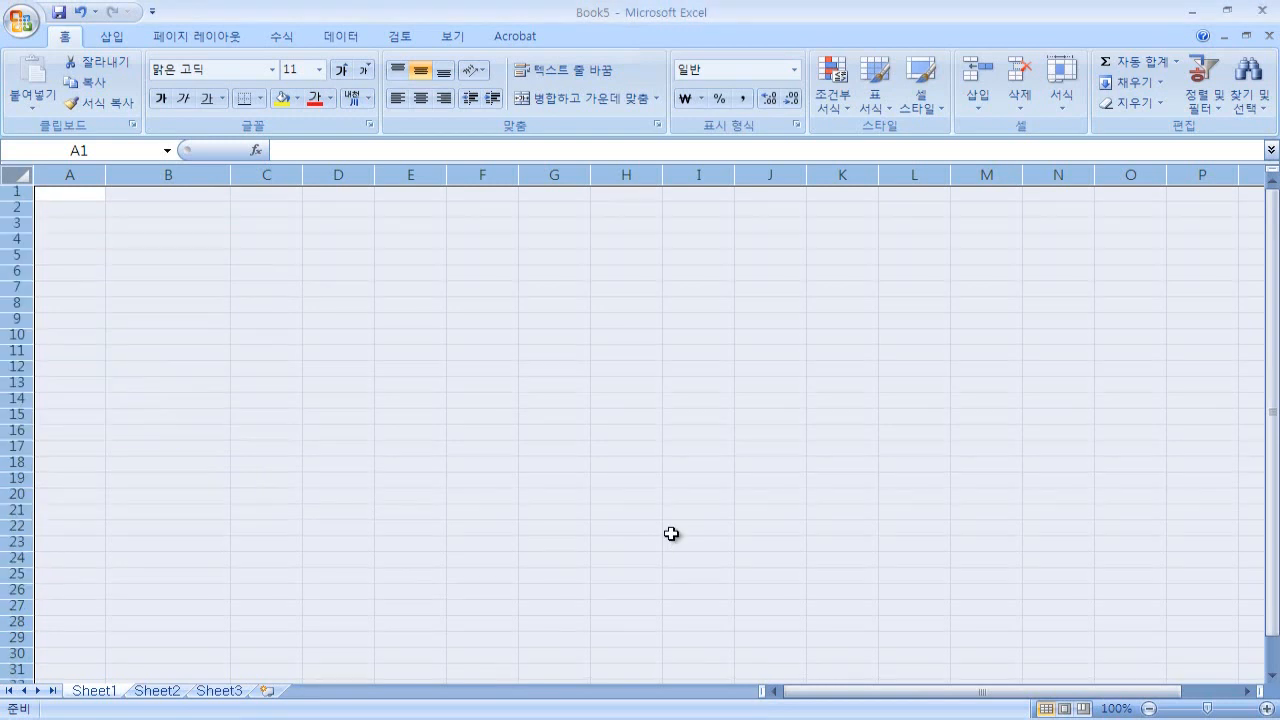
# Set the height of all rows in the sheet to 20 with the Row Height (행 높이) command.
pyautogui.rightClick(18, 228)
pyautogui.click(92, 416)
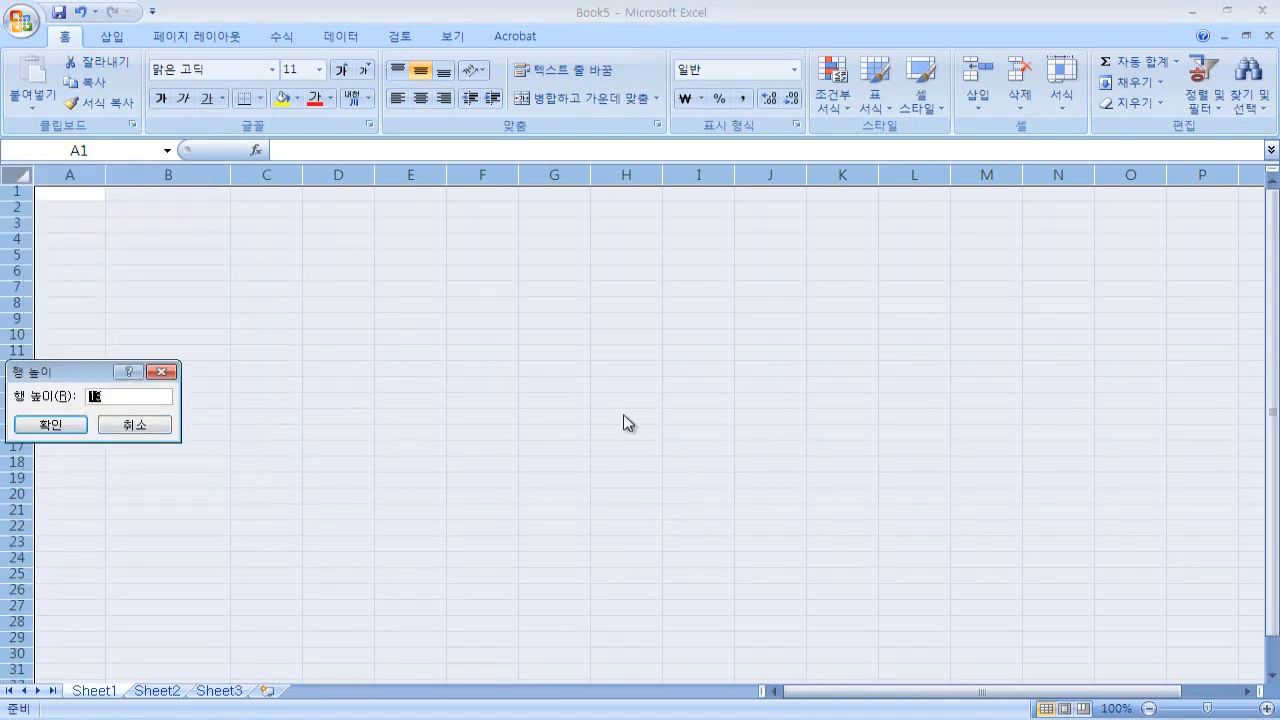
pyautogui.write('20')
pyautogui.press('Return')
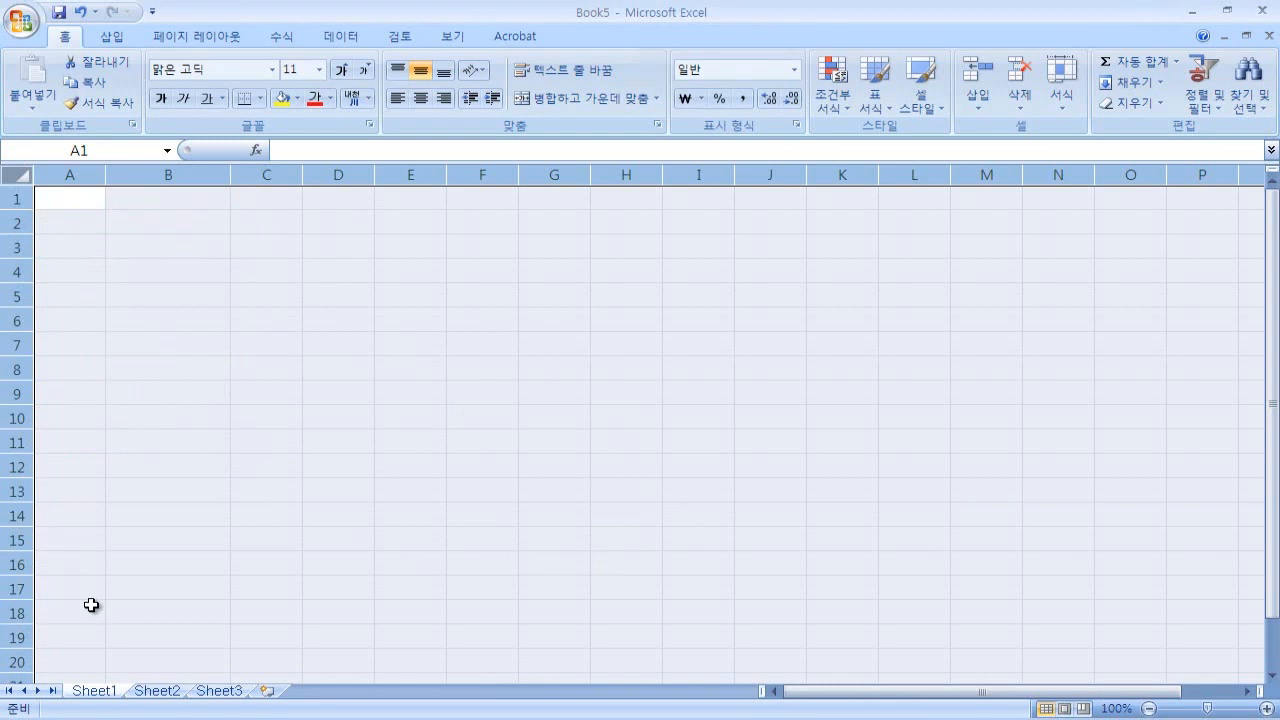
pyautogui.click(283, 316)
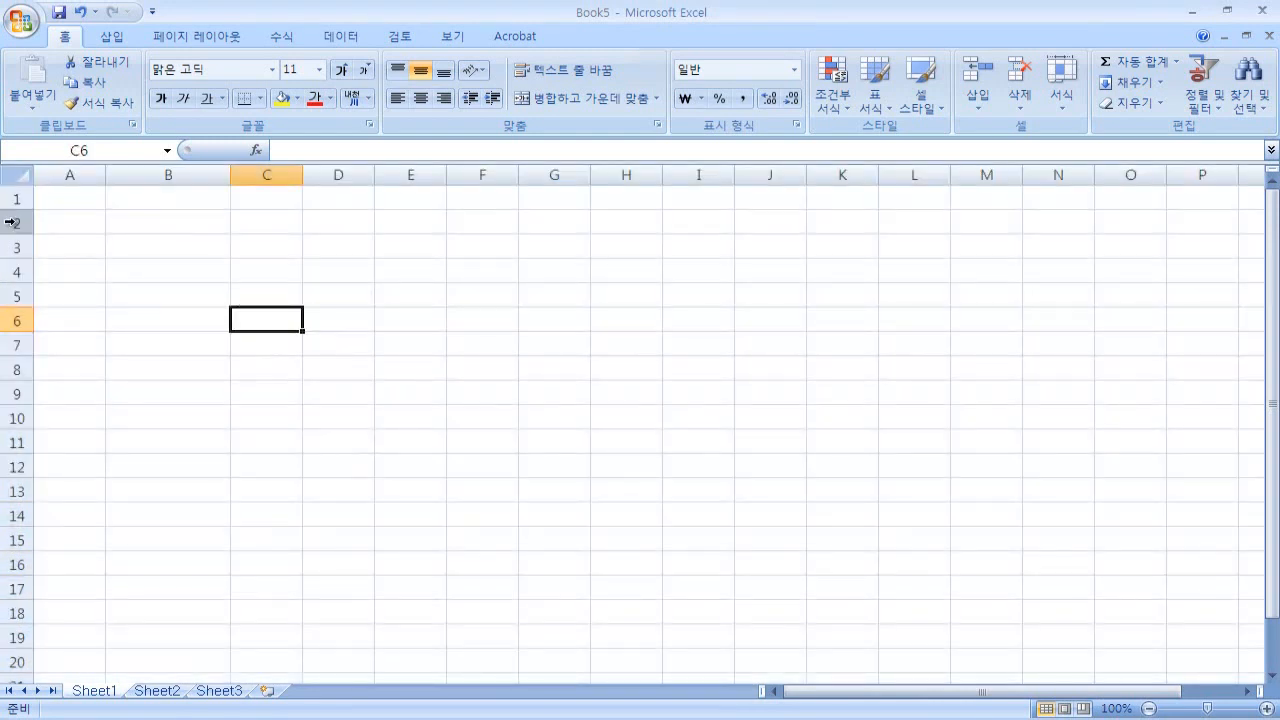
pyautogui.moveTo(12, 222); pyautogui.dragTo(14, 430)
pyautogui.click(318, 318)
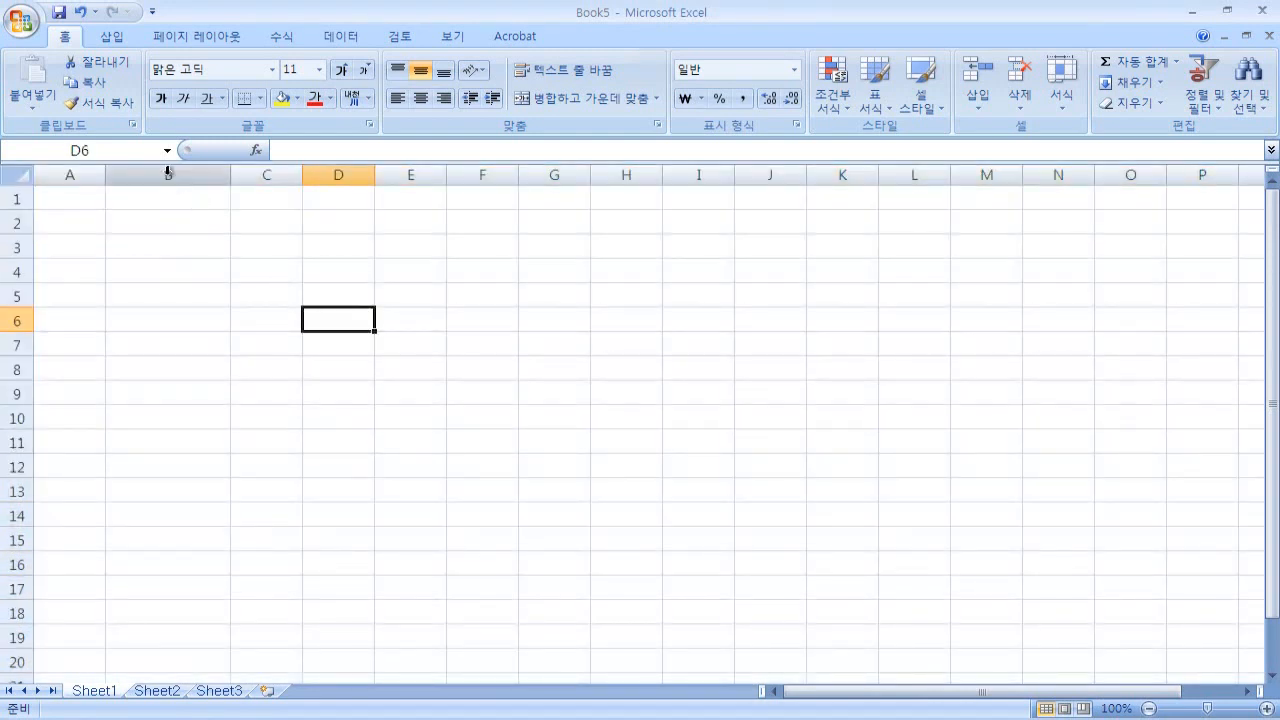
# Select columns A through F and set their width to 8.38 with the Column Width (열 너비) command.
pyautogui.moveTo(168, 172); pyautogui.dragTo(482, 172)
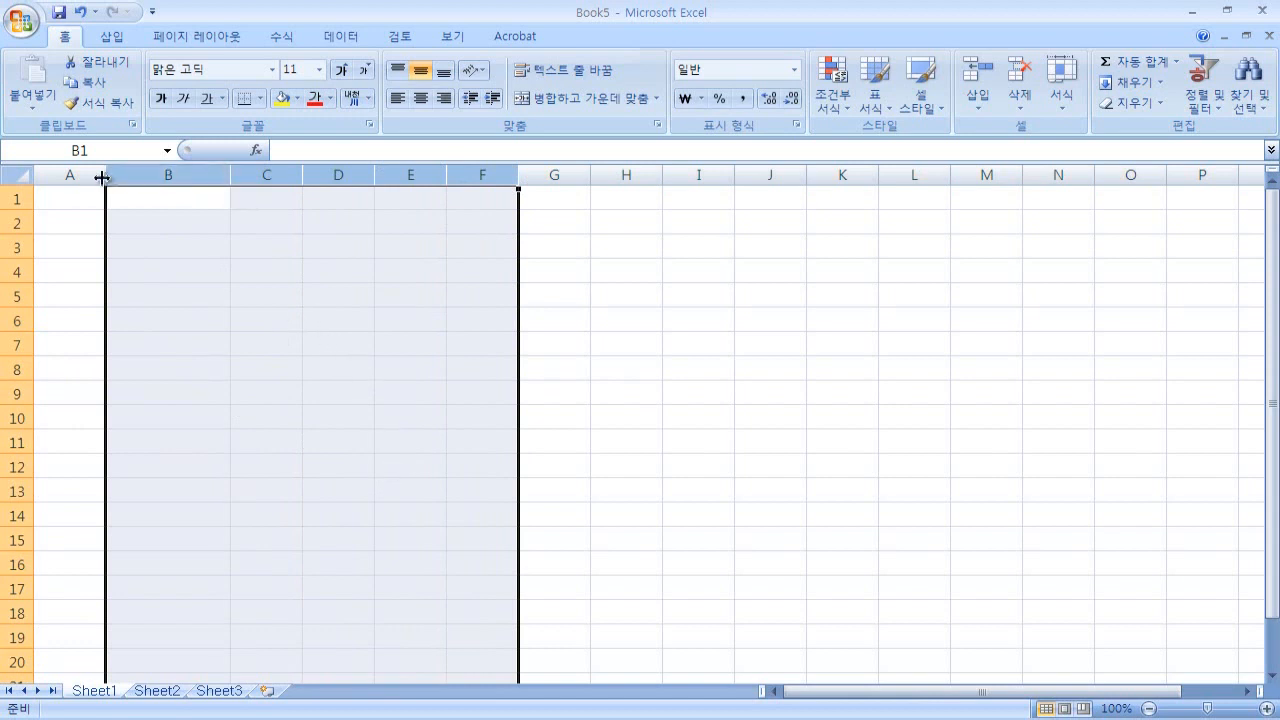
pyautogui.moveTo(95, 175); pyautogui.dragTo(482, 175)
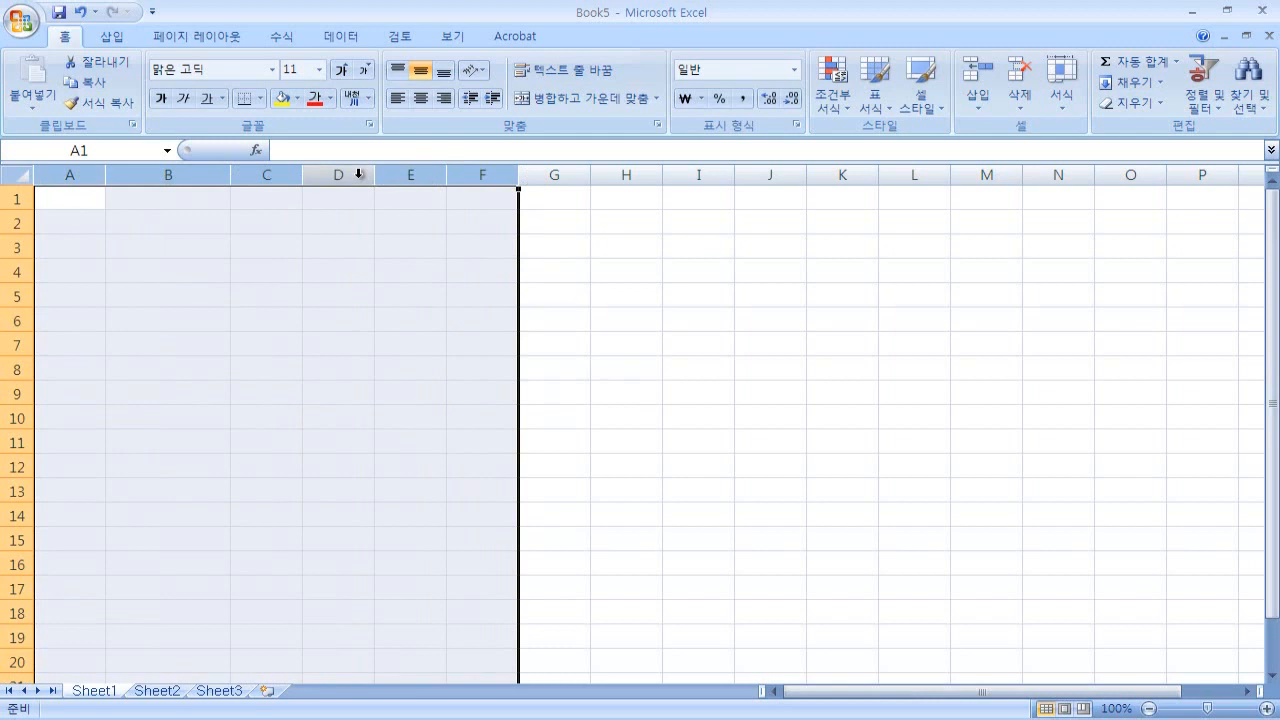
pyautogui.rightClick(358, 174)
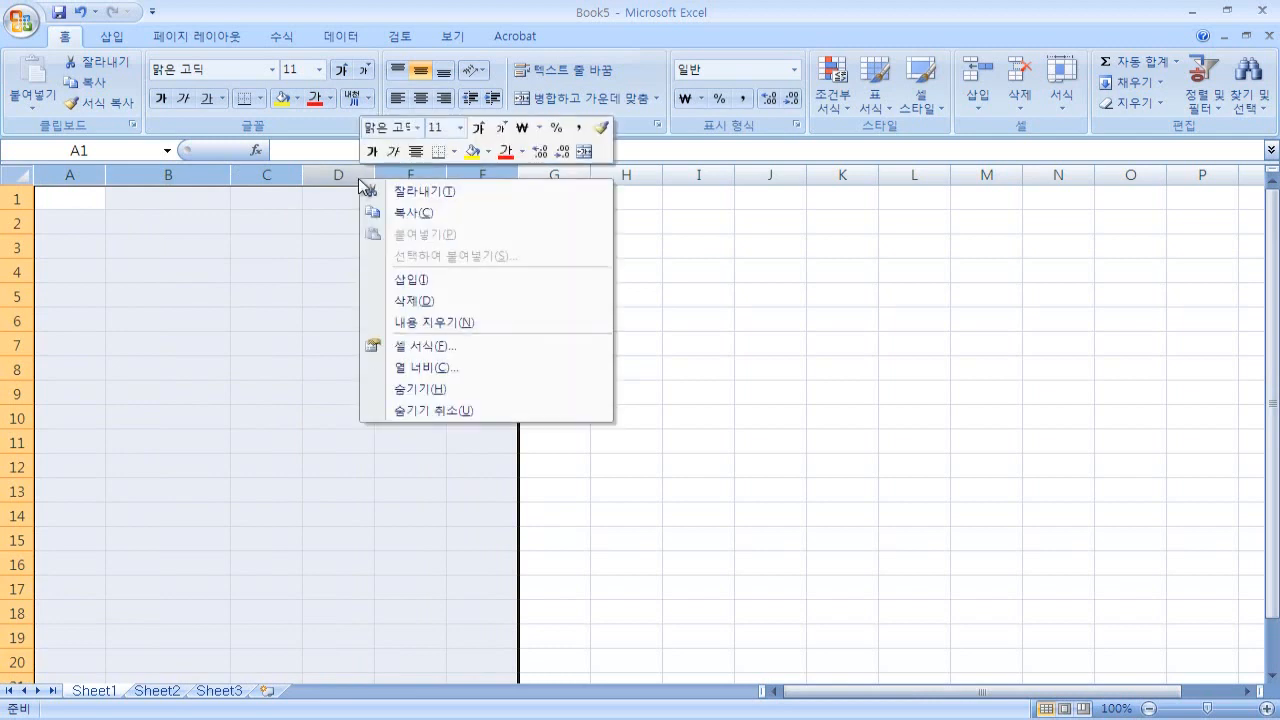
pyautogui.click(443, 368)
pyautogui.write('8,')
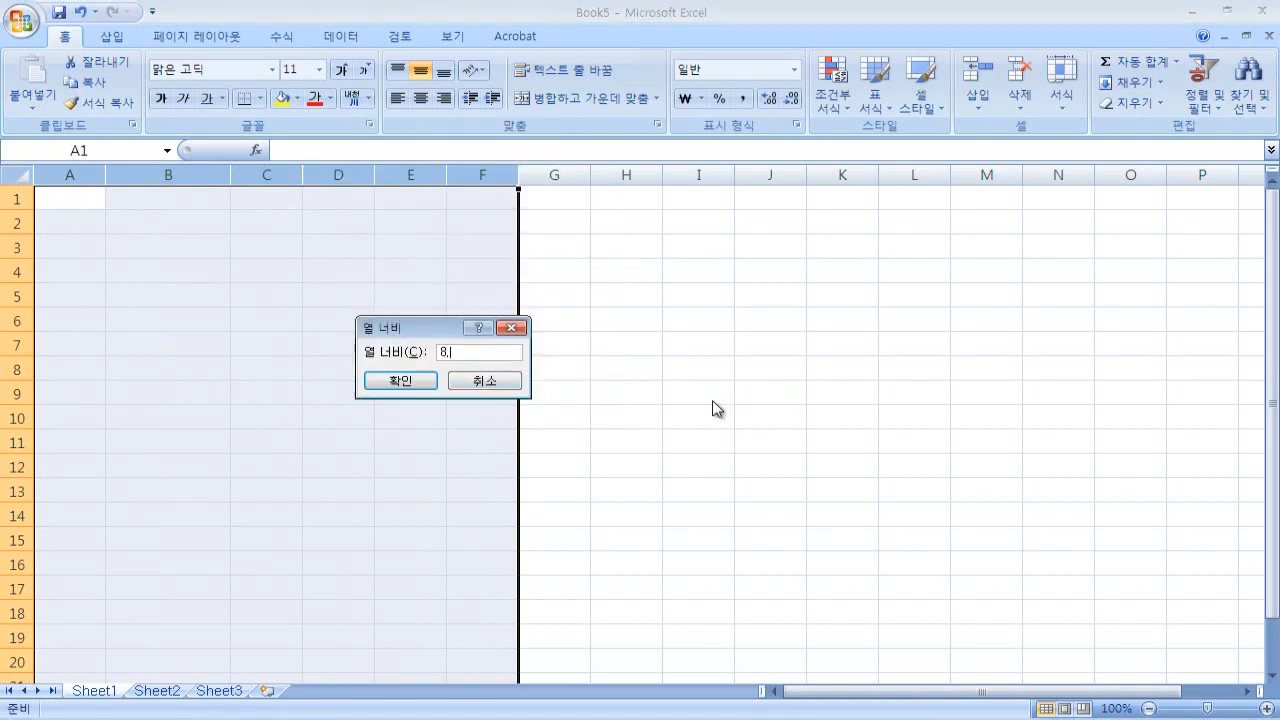
pyautogui.write('38')
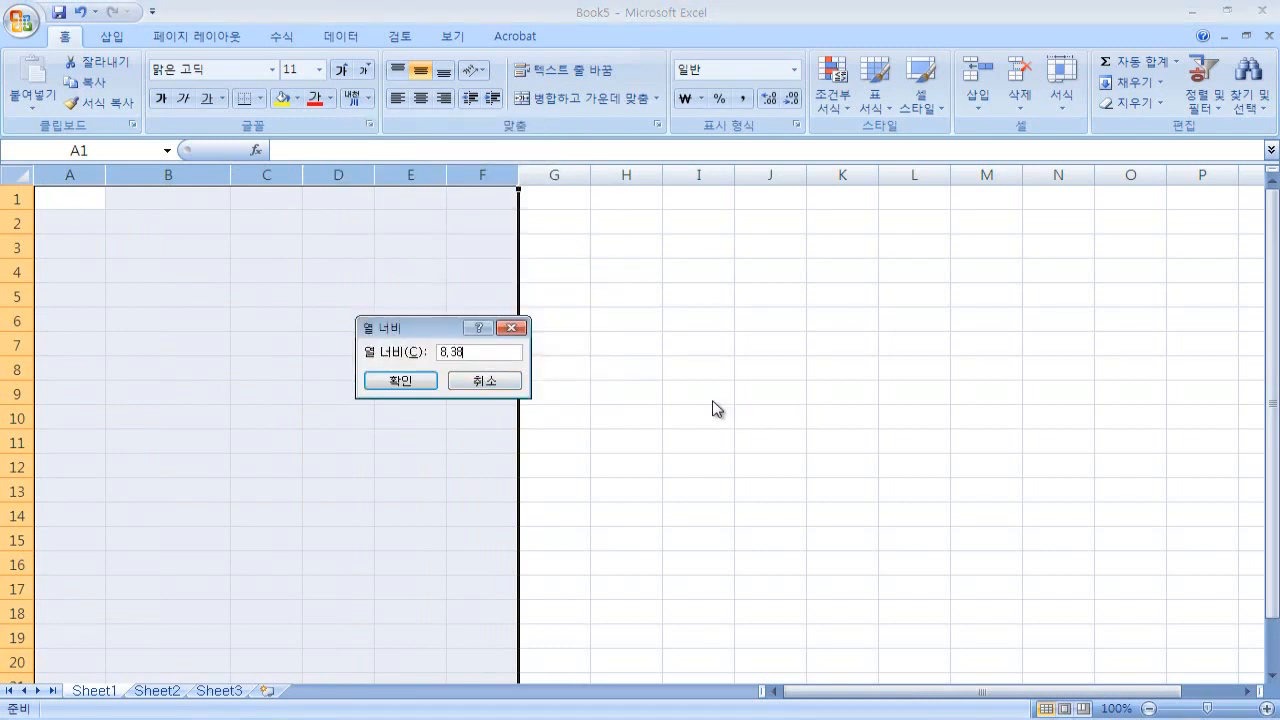
pyautogui.click(420, 385)
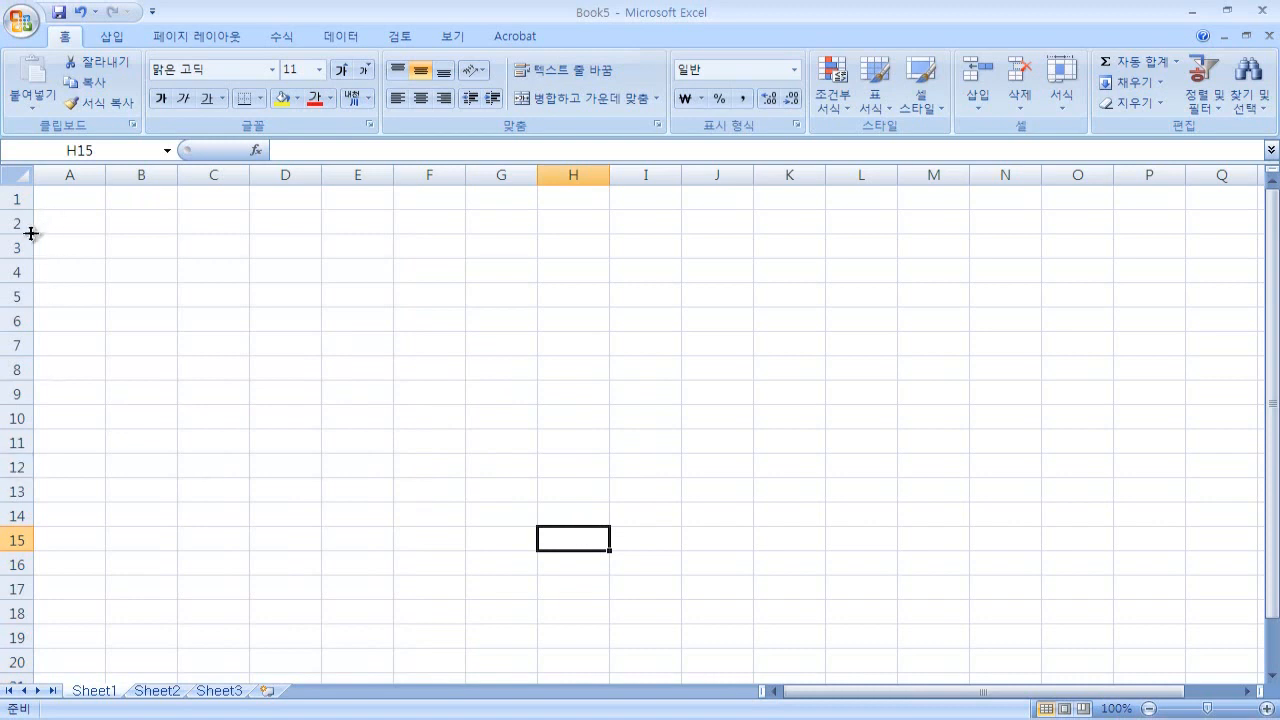
# Enlarge row 2 to about four times its height by its header border, and delete the whole row.
pyautogui.moveTo(31, 233); pyautogui.dragTo(30, 311)
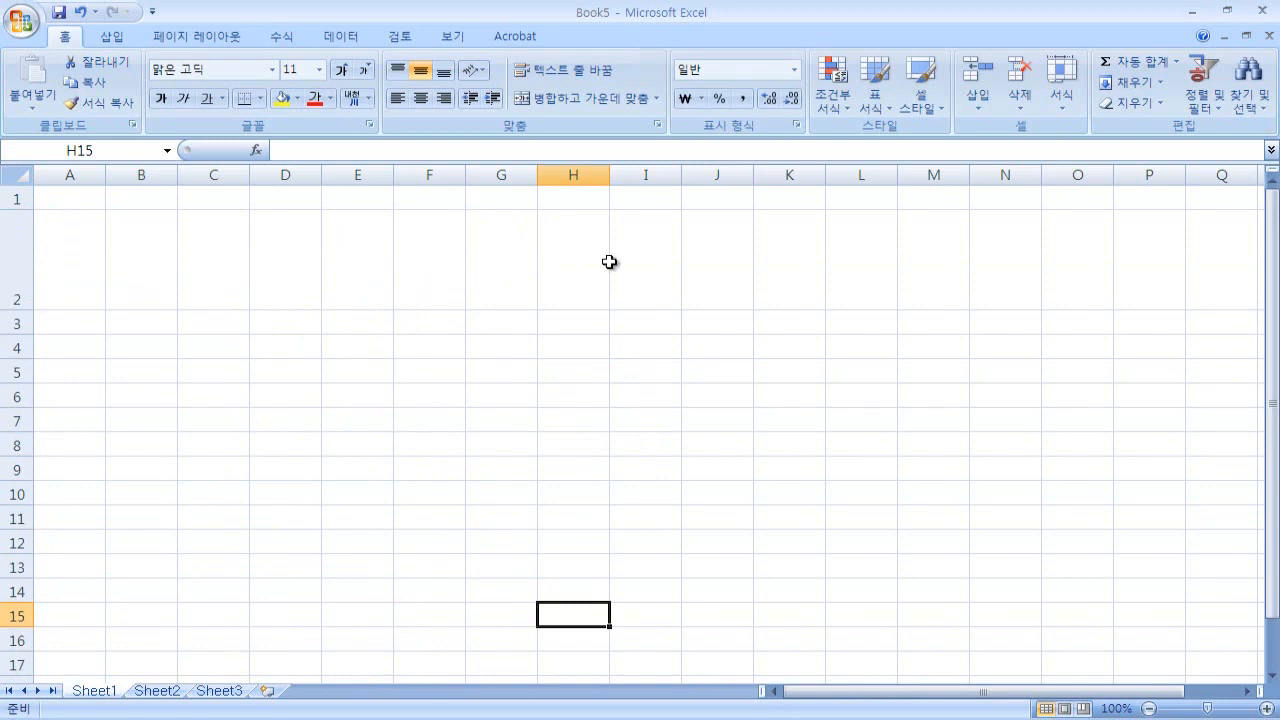
pyautogui.click(20, 258)
pyautogui.rightClick(20, 258)
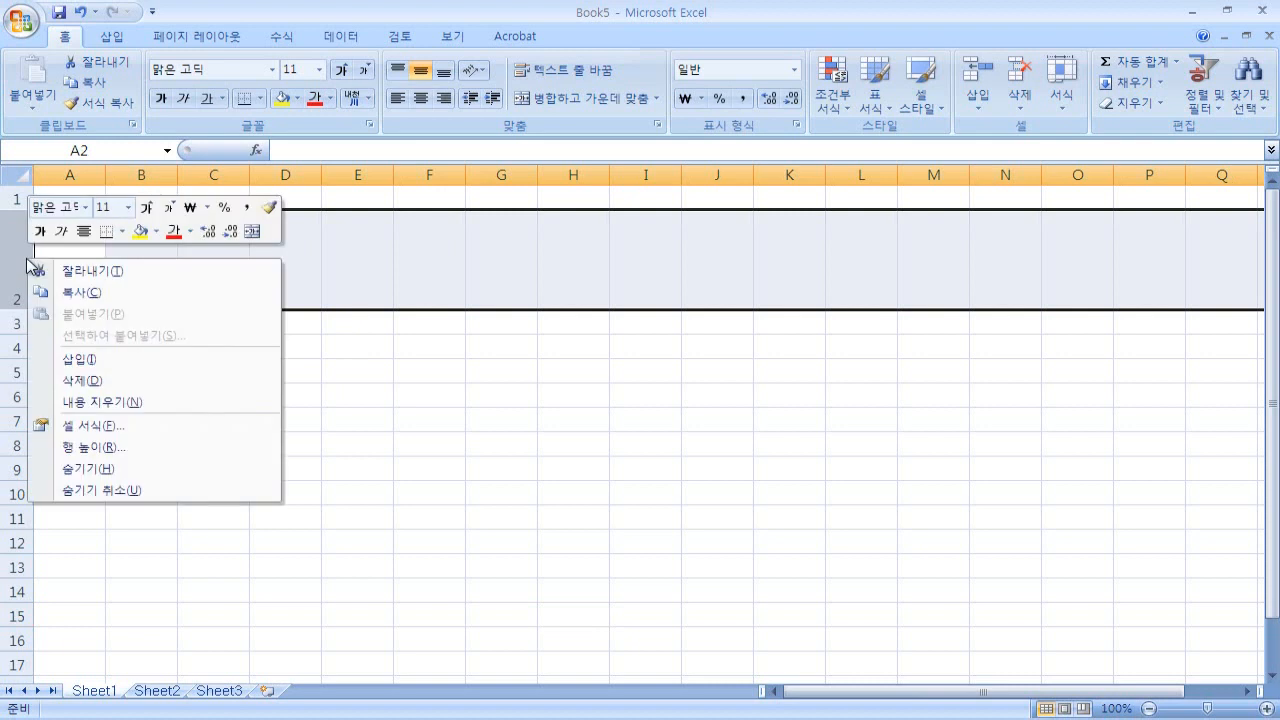
pyautogui.click(163, 382)
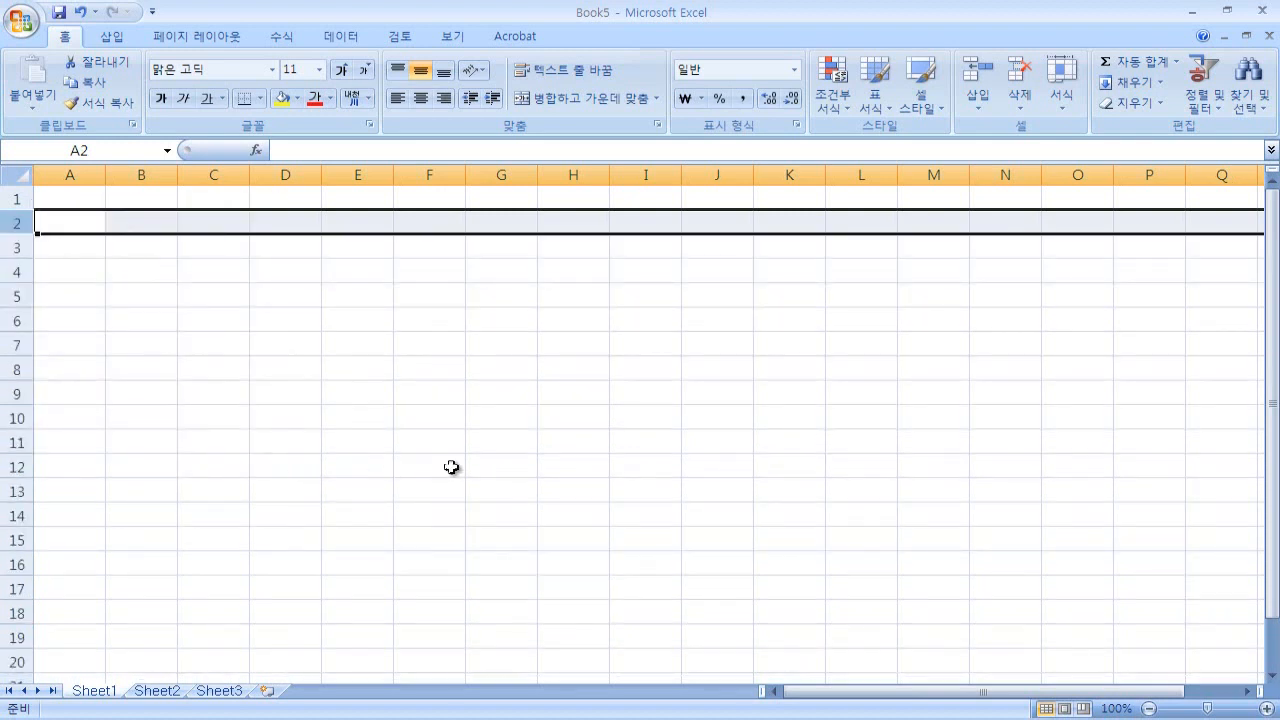
pyautogui.click(288, 410)
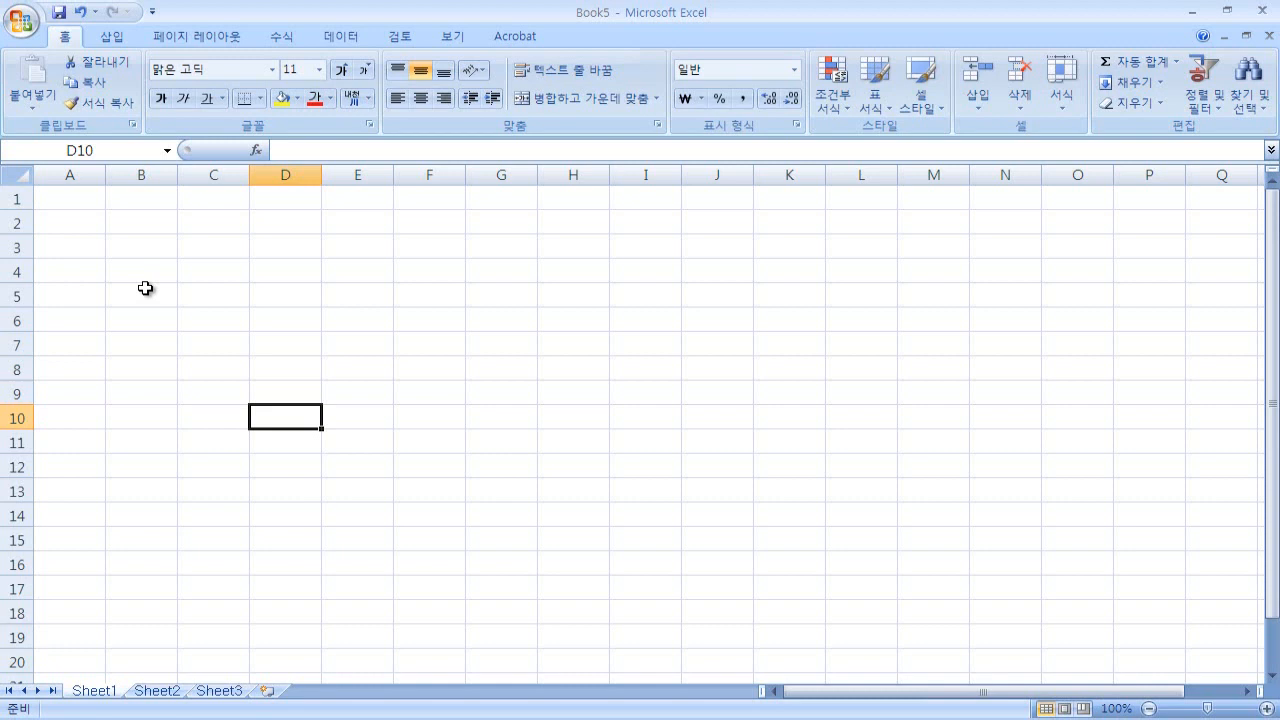
# Select cell B2 and switch the sheet's gridline display (눈금선) off and on again twice.
pyautogui.click(110, 230)
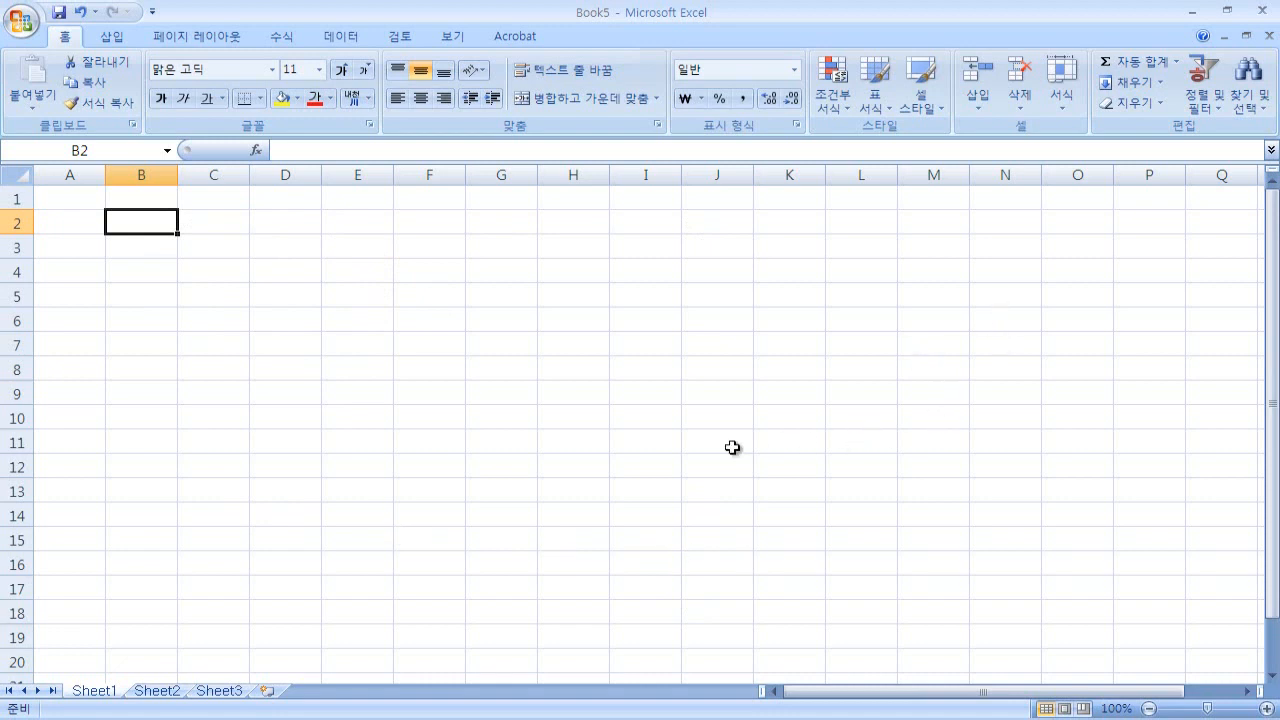
pyautogui.click(459, 41)
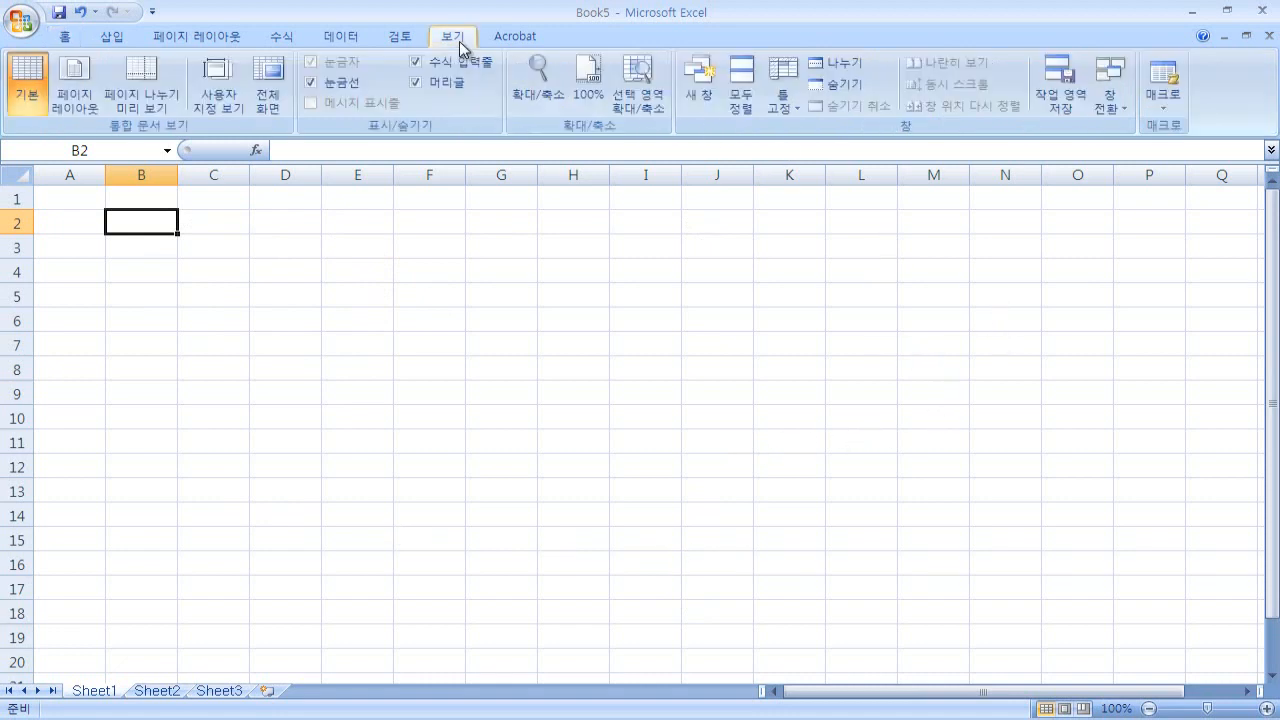
pyautogui.click(311, 83)
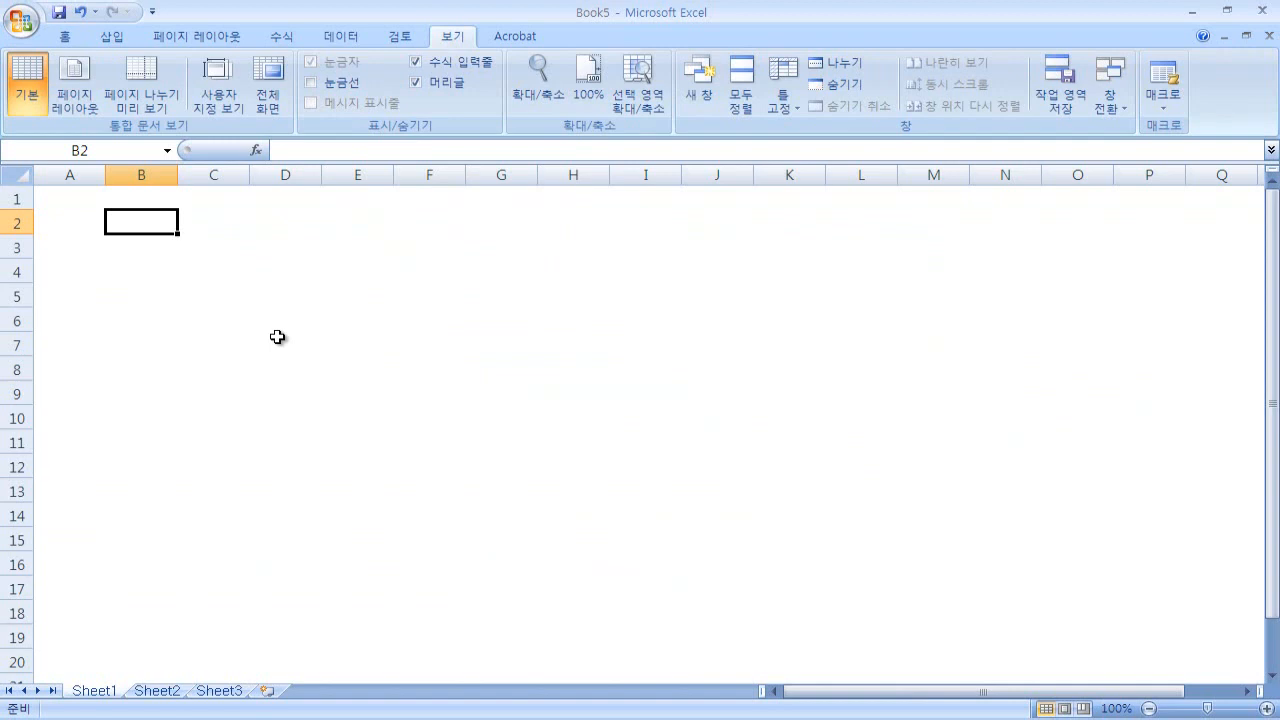
pyautogui.click(340, 86)
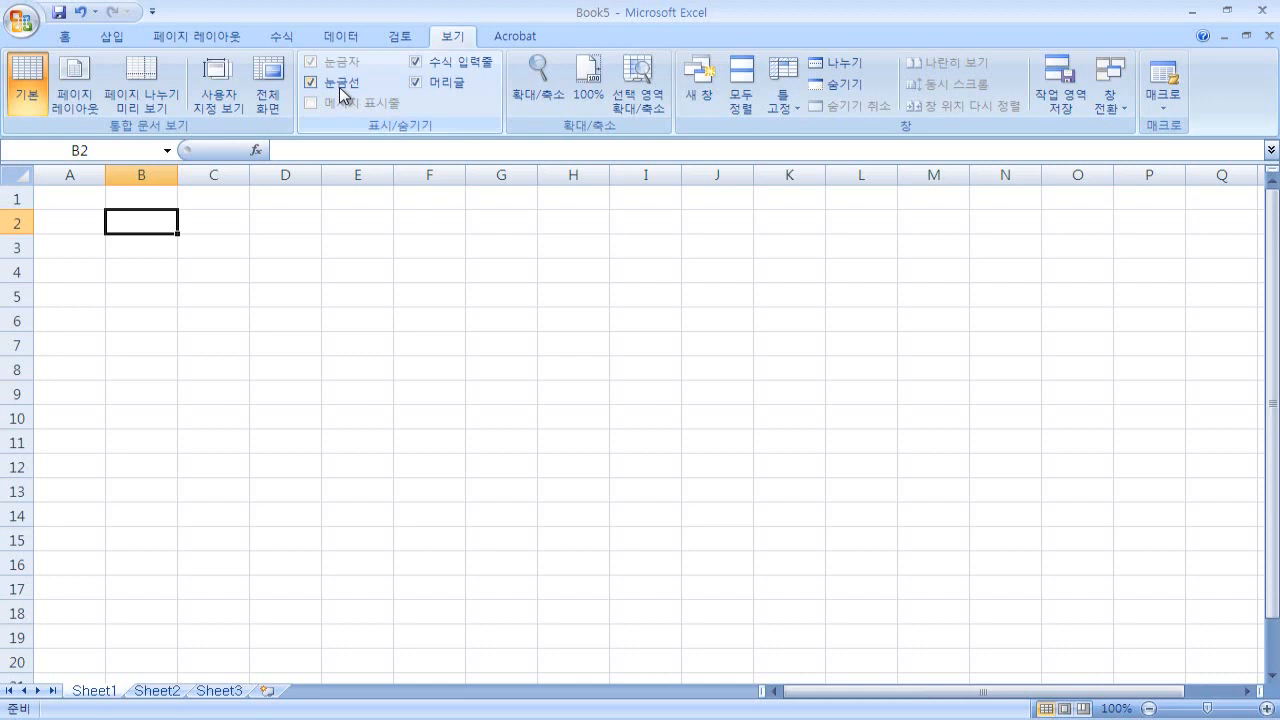
pyautogui.click(336, 87)
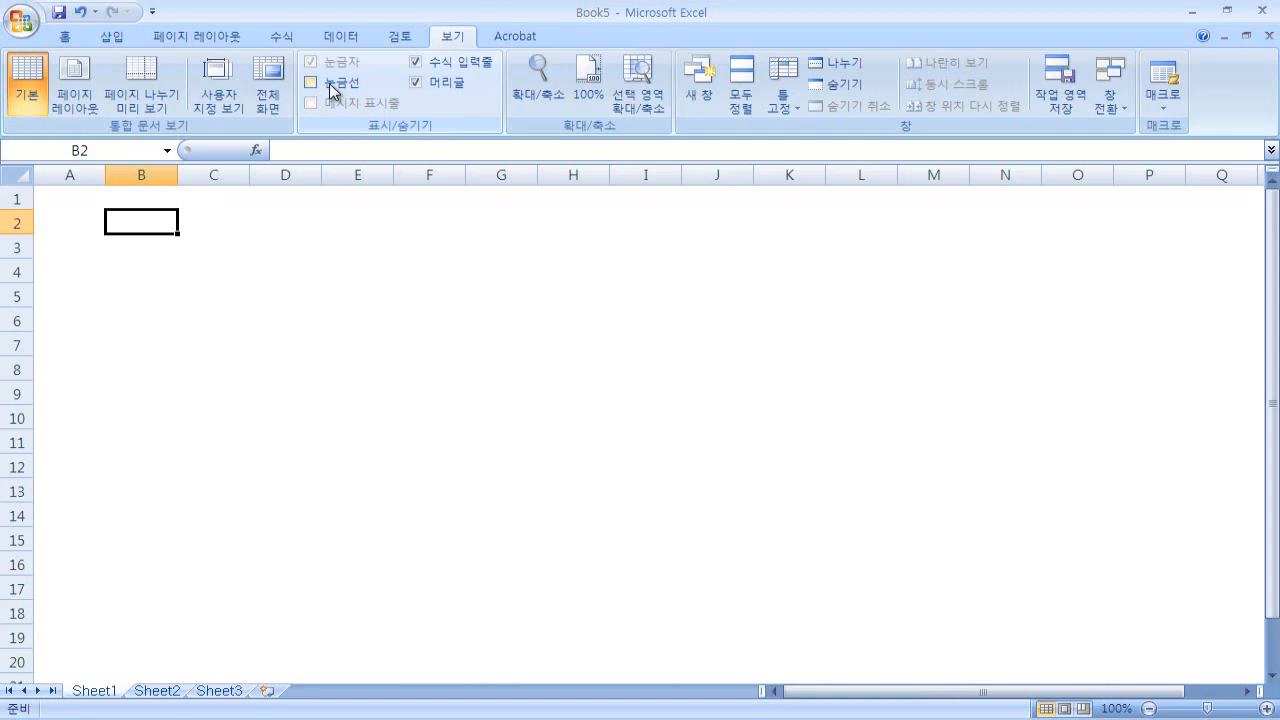
pyautogui.click(311, 82)
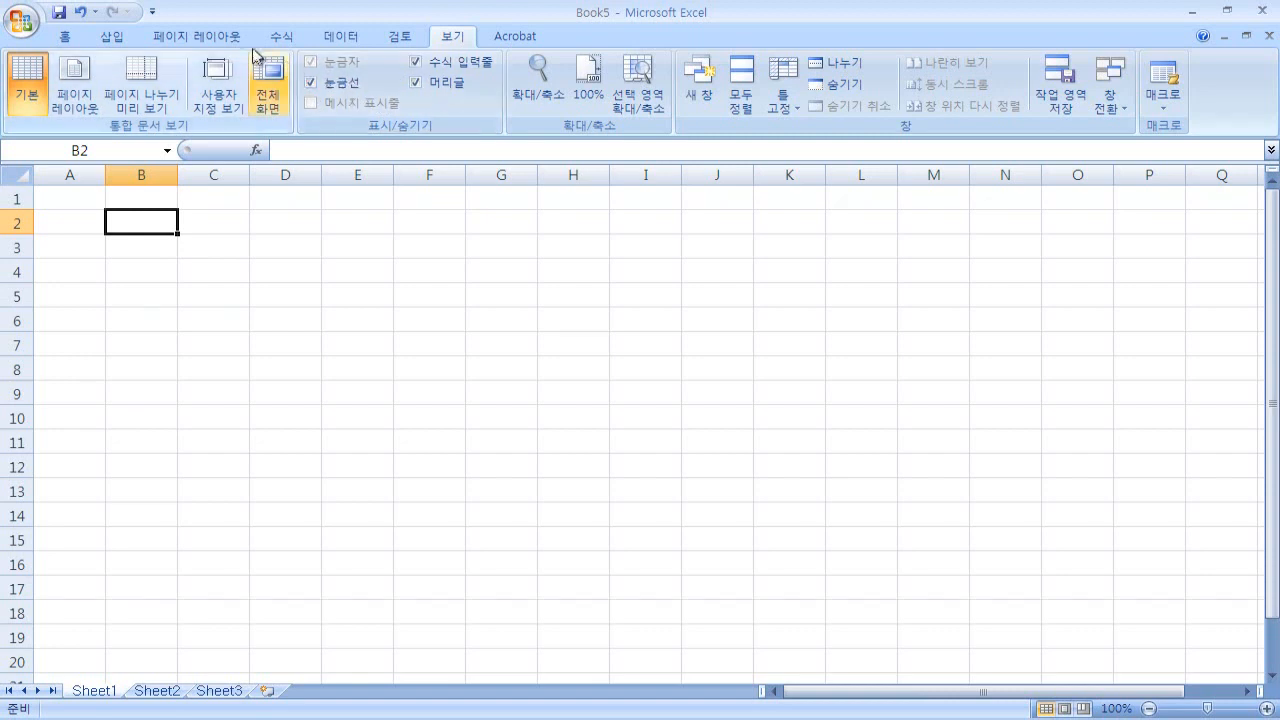
# Switch gridline printing (눈금선 인쇄) on and off again in the page layout sheet options.
pyautogui.click(216, 40)
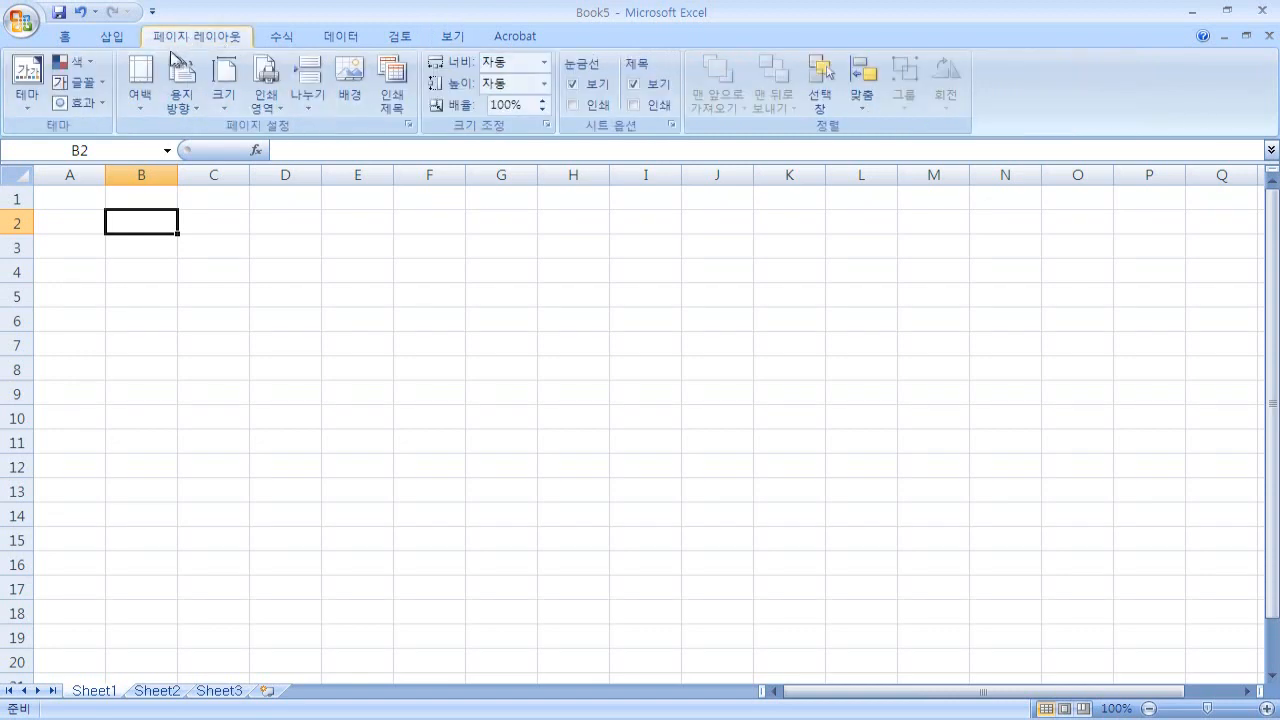
pyautogui.click(572, 105)
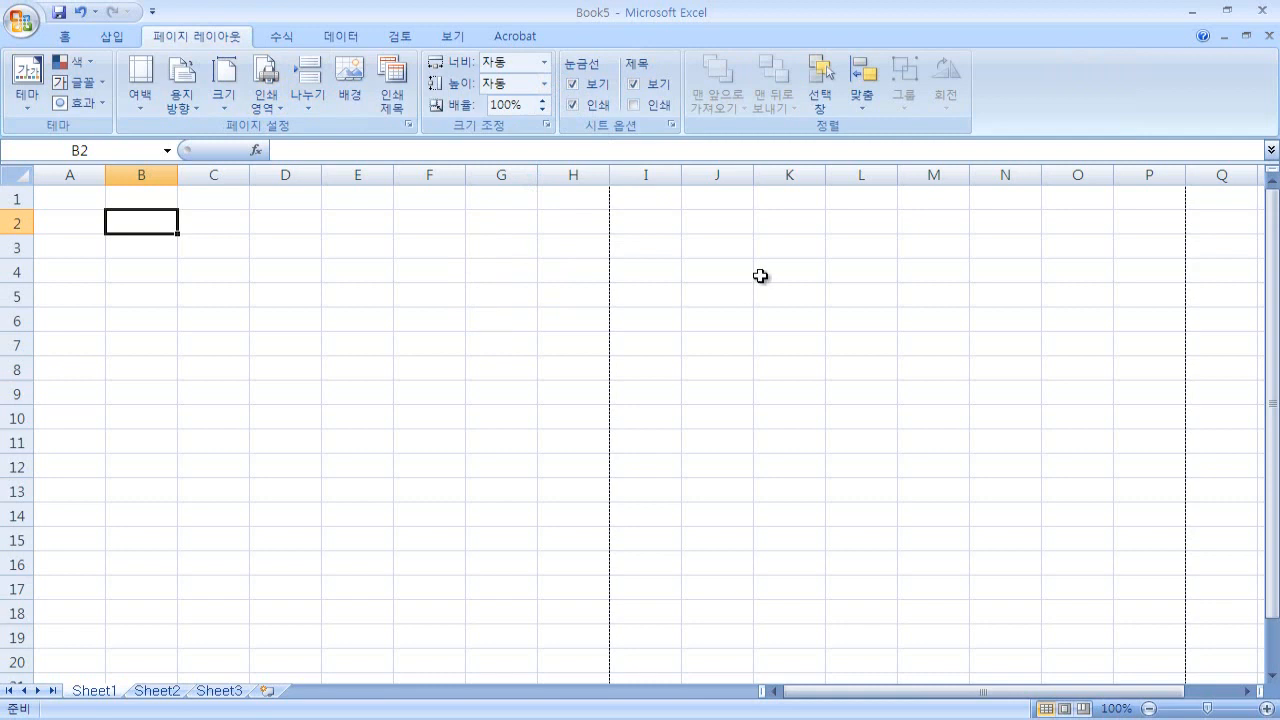
pyautogui.click(573, 105)
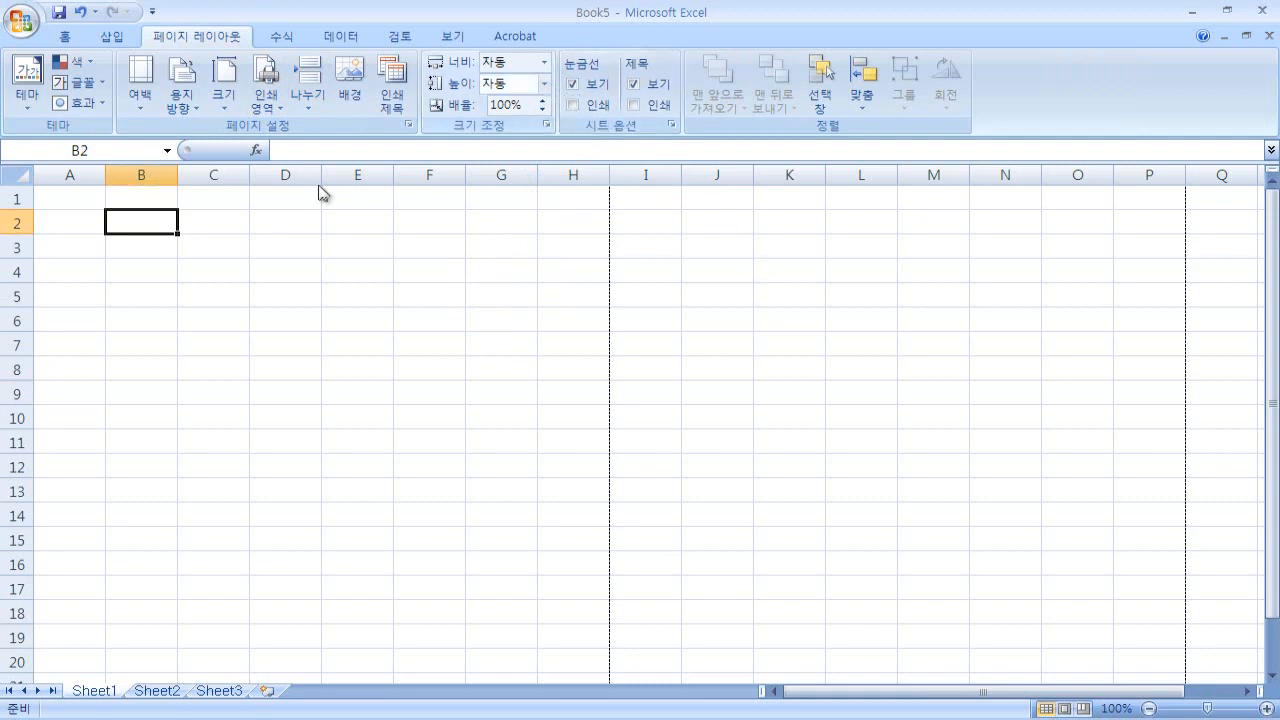